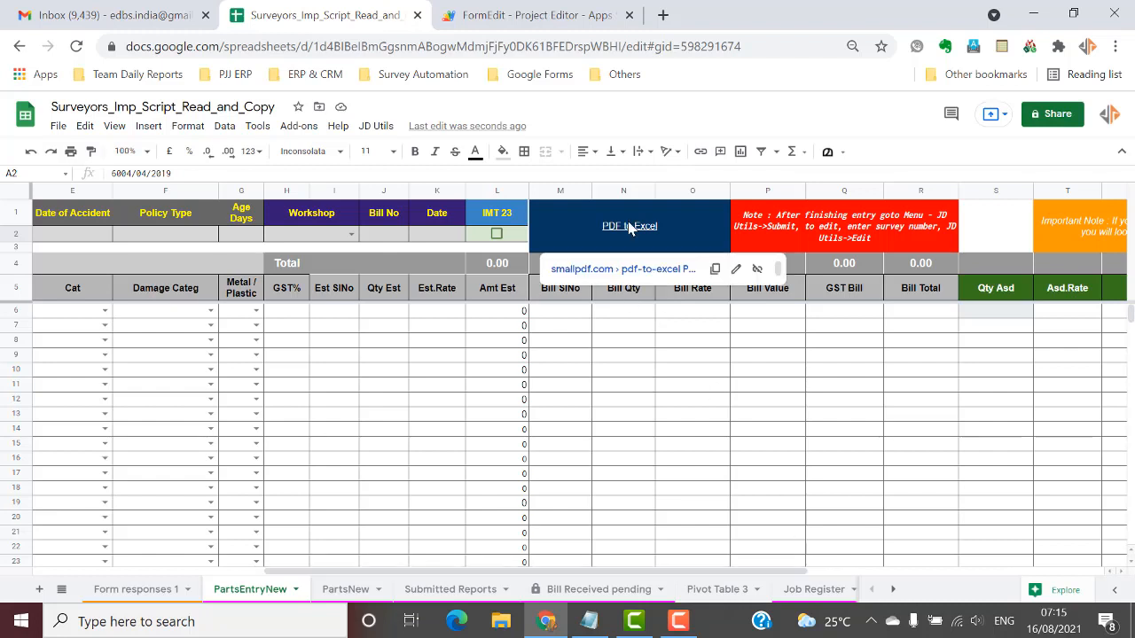
Select the merged 'PDF to Excel' cell (M1:O3) to show its smallpdf link preview.
left_click(788, 181)
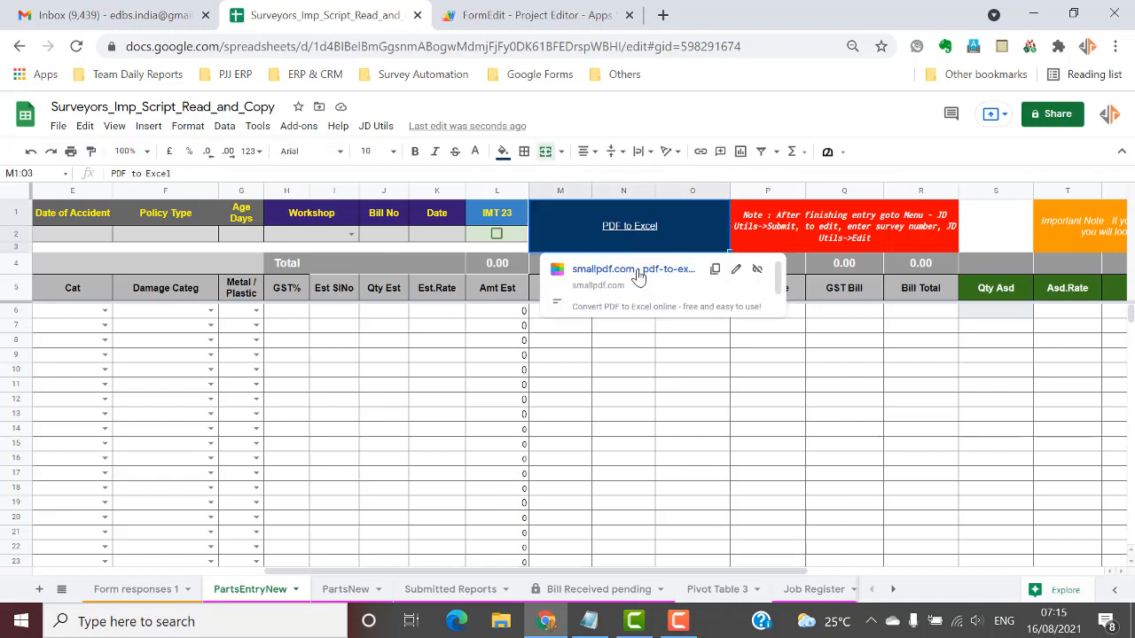
Open the smallpdf converter and upload 1629 CP.pdf from the Downloads folder.
left_click(635, 269)
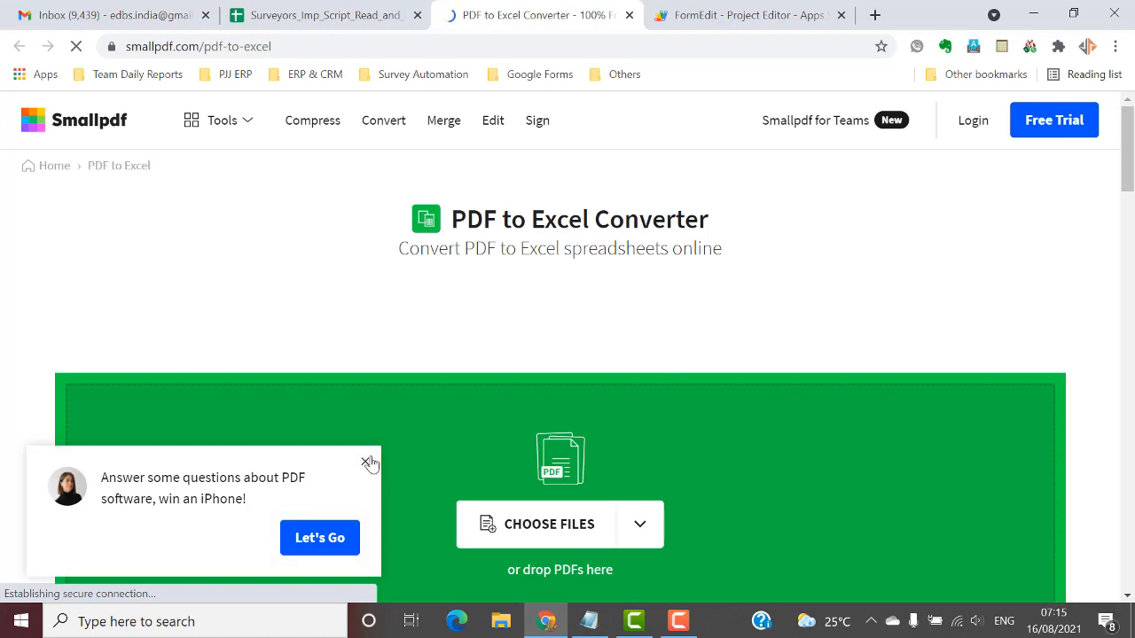
left_click(365, 462)
left_click(533, 514)
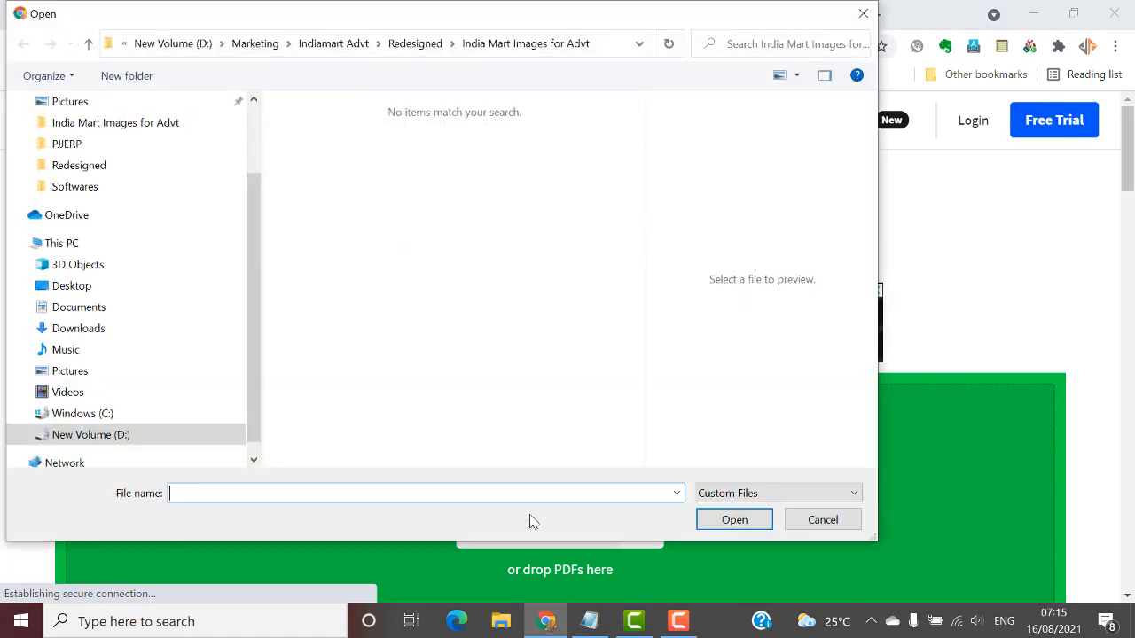
scroll(198, 322, "up", 5)
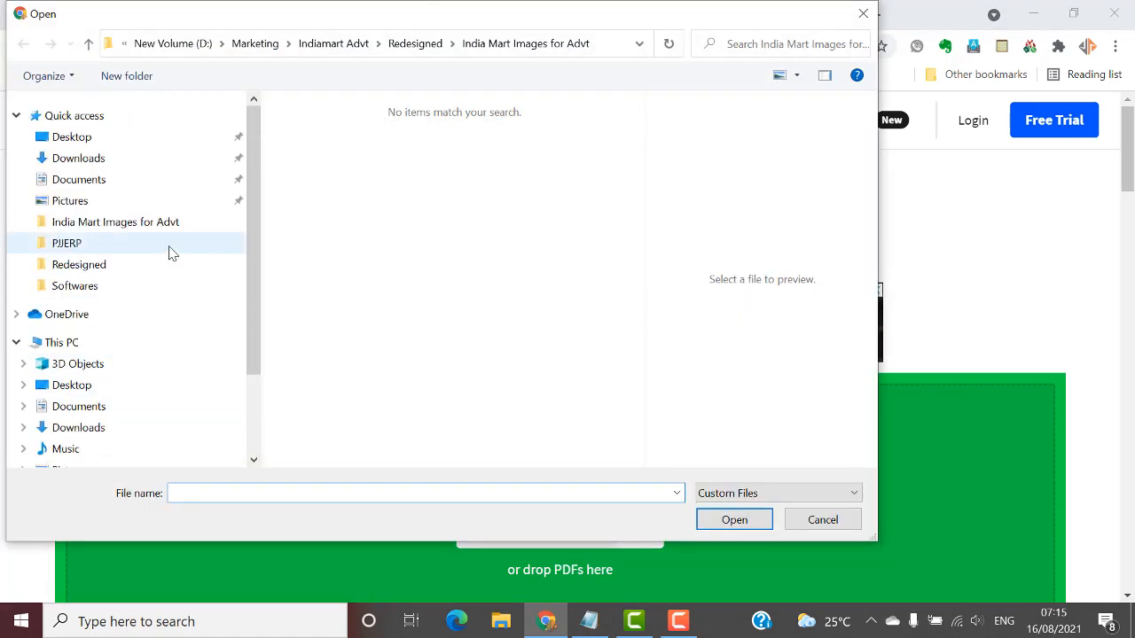
left_click(105, 161)
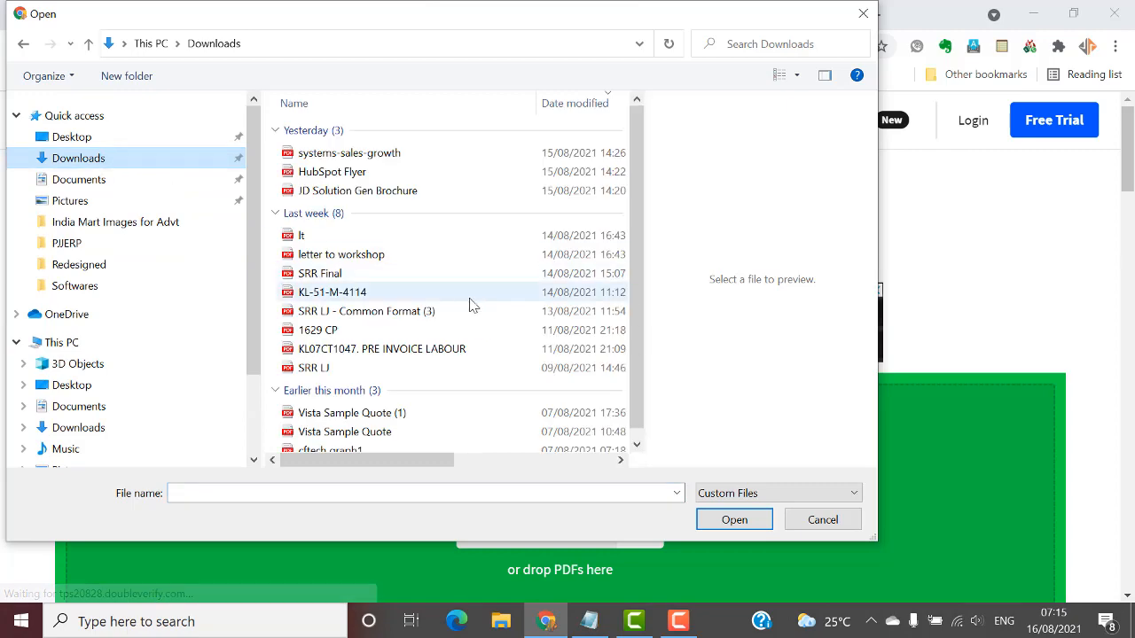
left_click(443, 320)
left_click(733, 519)
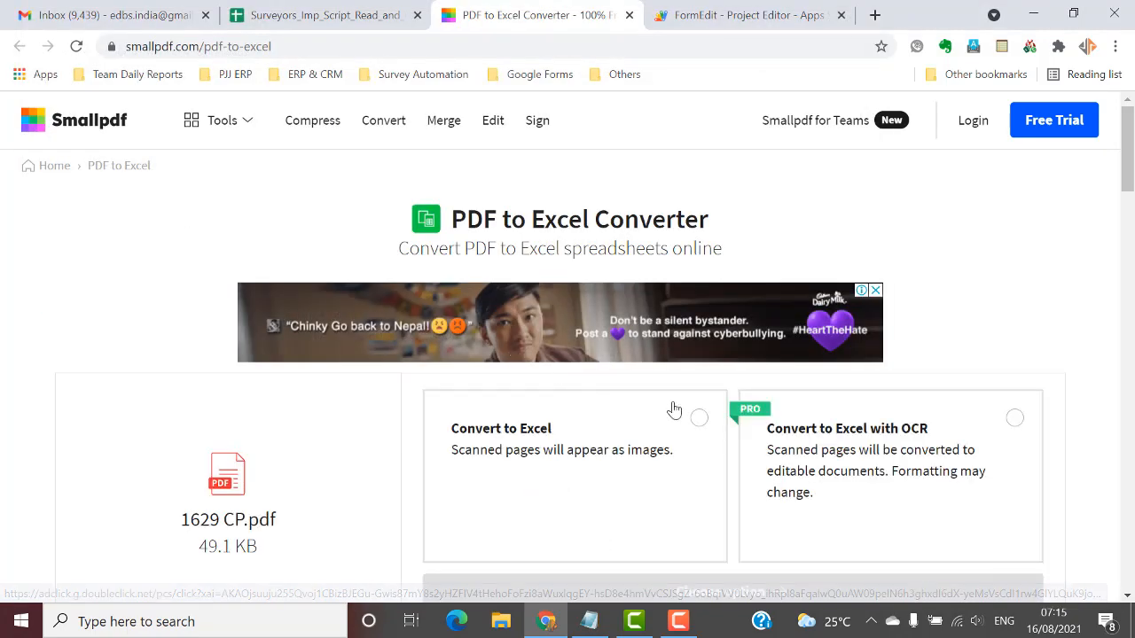
Convert the PDF to Excel without OCR, then download and open 1629 CP-converted.xlsx.
left_click(698, 418)
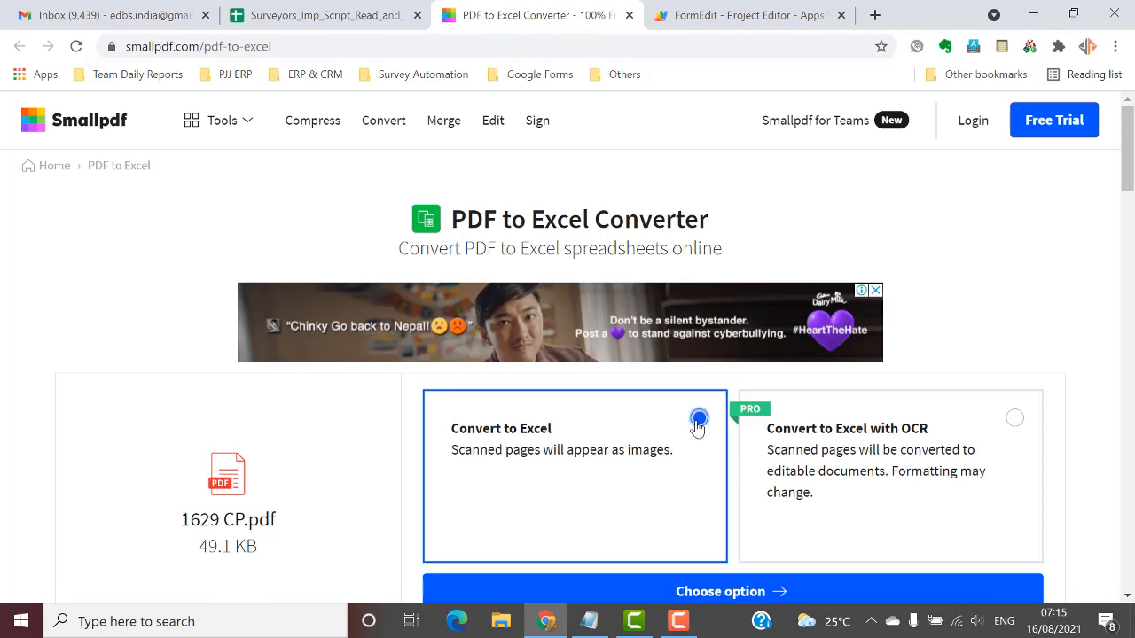
scroll(694, 426, "down", 3)
left_click(721, 332)
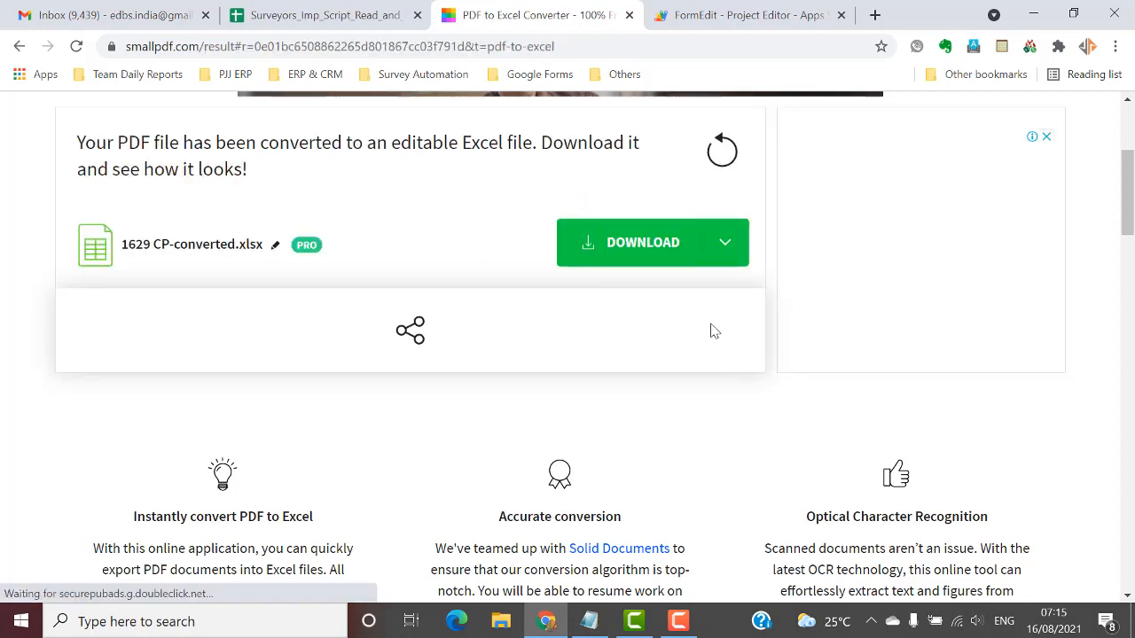
left_click(631, 257)
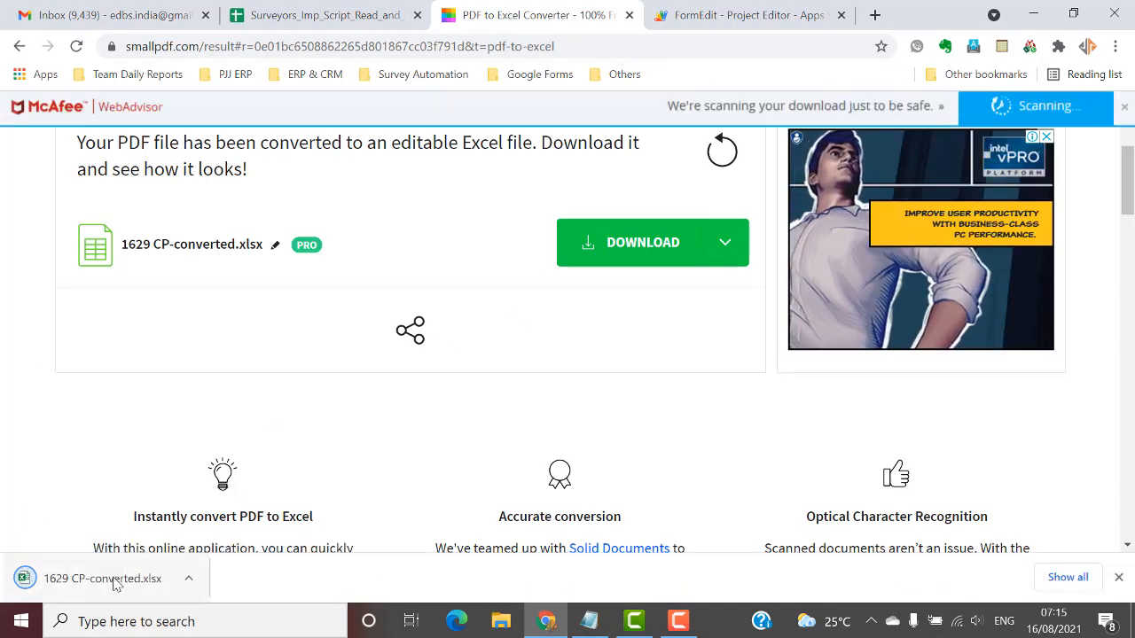
left_click(114, 580)
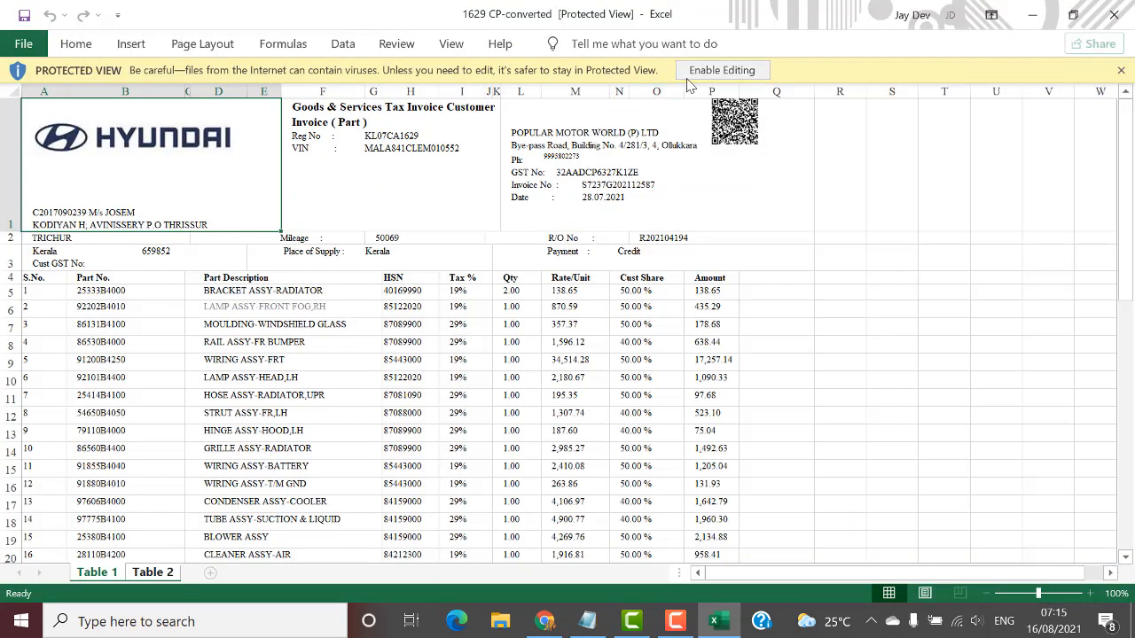
Enable editing on the converted workbook and scroll through the invoice parts.
left_click(722, 71)
left_click(454, 329)
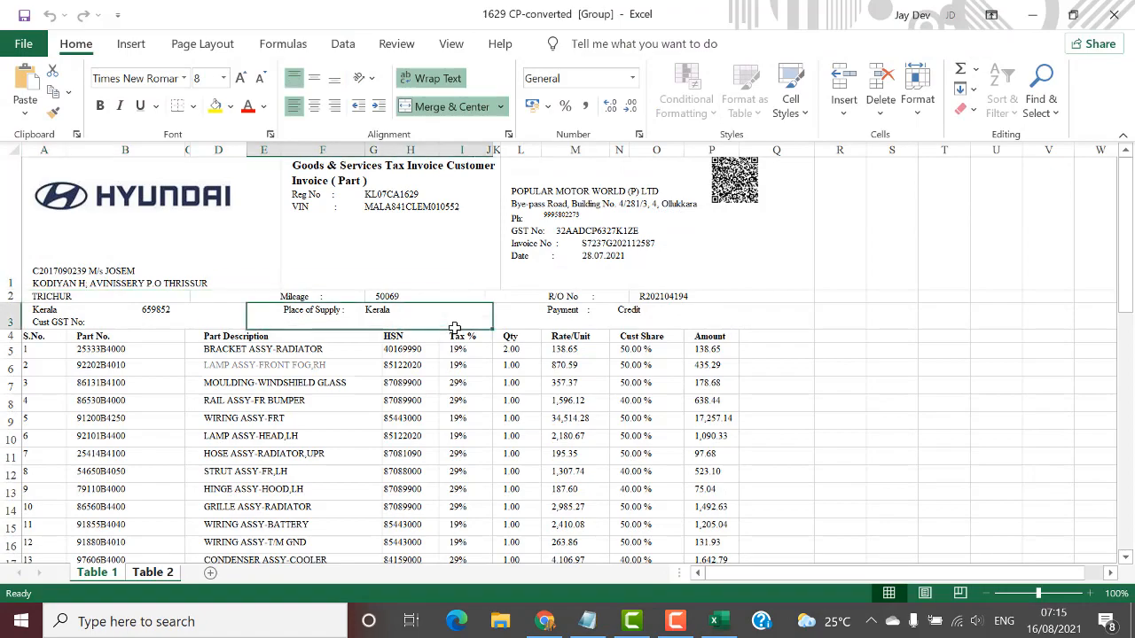
scroll(453, 346, "down", 5)
scroll(453, 351, "down", 8)
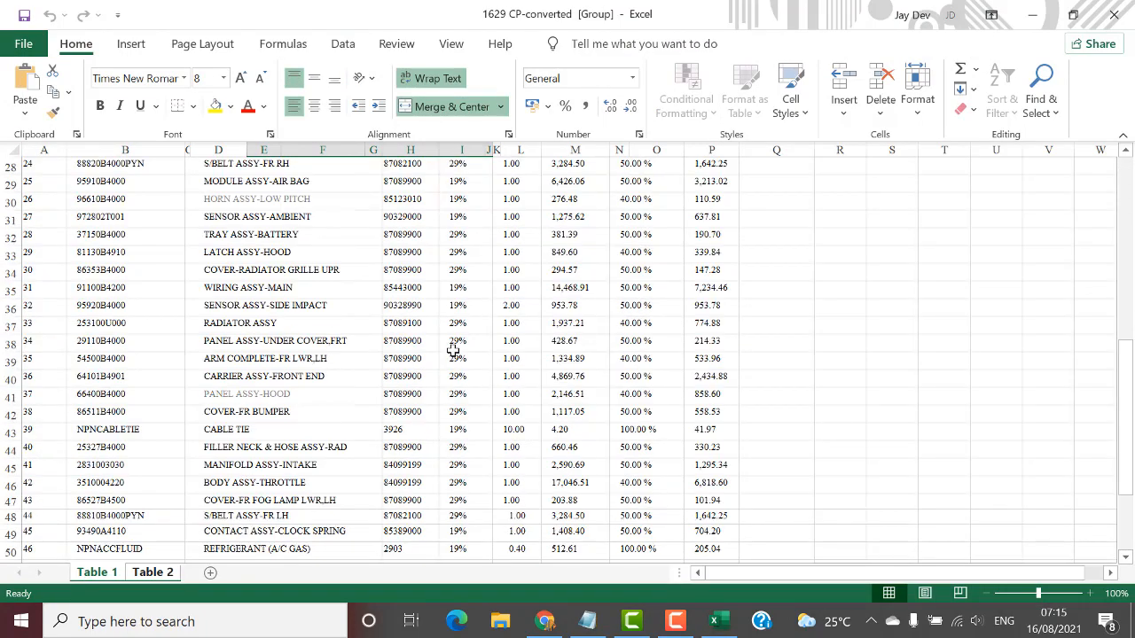
scroll(453, 346, "up", 8)
scroll(453, 345, "up", 5)
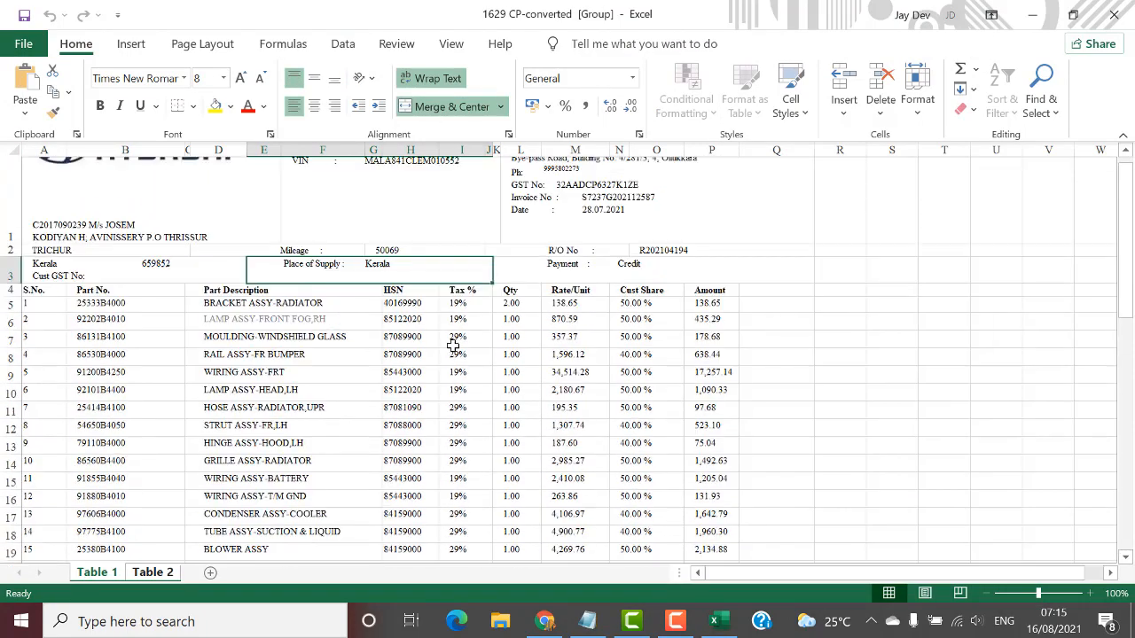
Select the Part Description range from D5 (BRACKET ASSY-RADIATOR) down to row 58 and copy it.
left_click(215, 351)
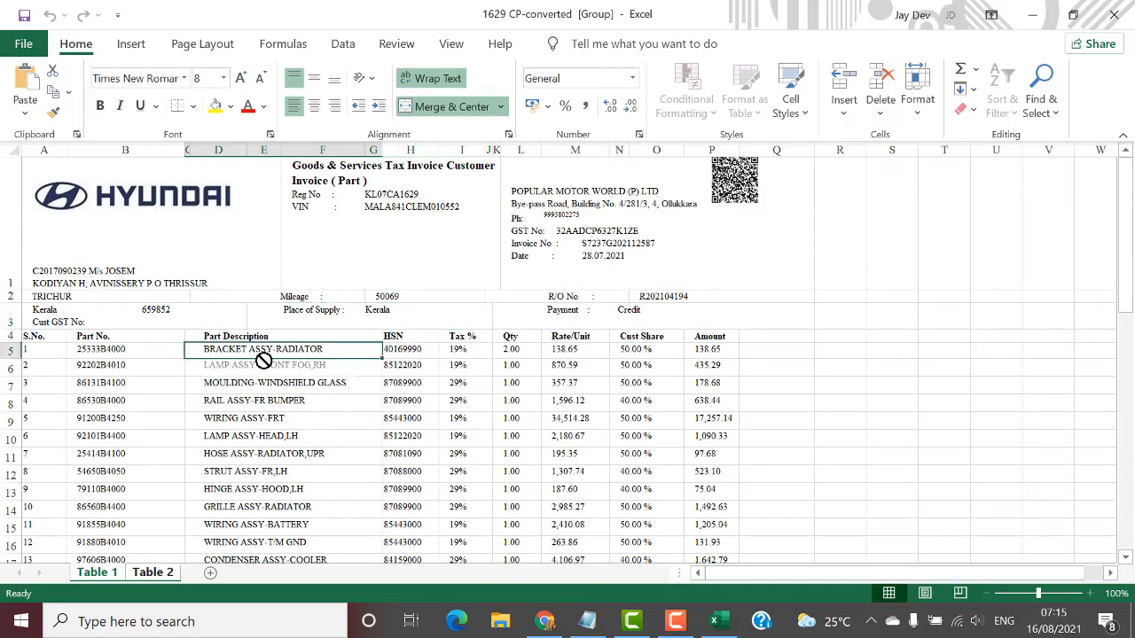
left_click_drag(263, 360, 381, 552)
key("shift+Down")
key("shift+Down")
key("shift+Down")
key("shift+Down")
key("shift+Down")
key("shift+Down")
key("shift+Down")
key("shift+Down")
key("shift+Down")
key("shift+Down")
key("shift+Down")
key("shift+Down")
key("shift+Down")
key("shift+Down")
key("shift+Down")
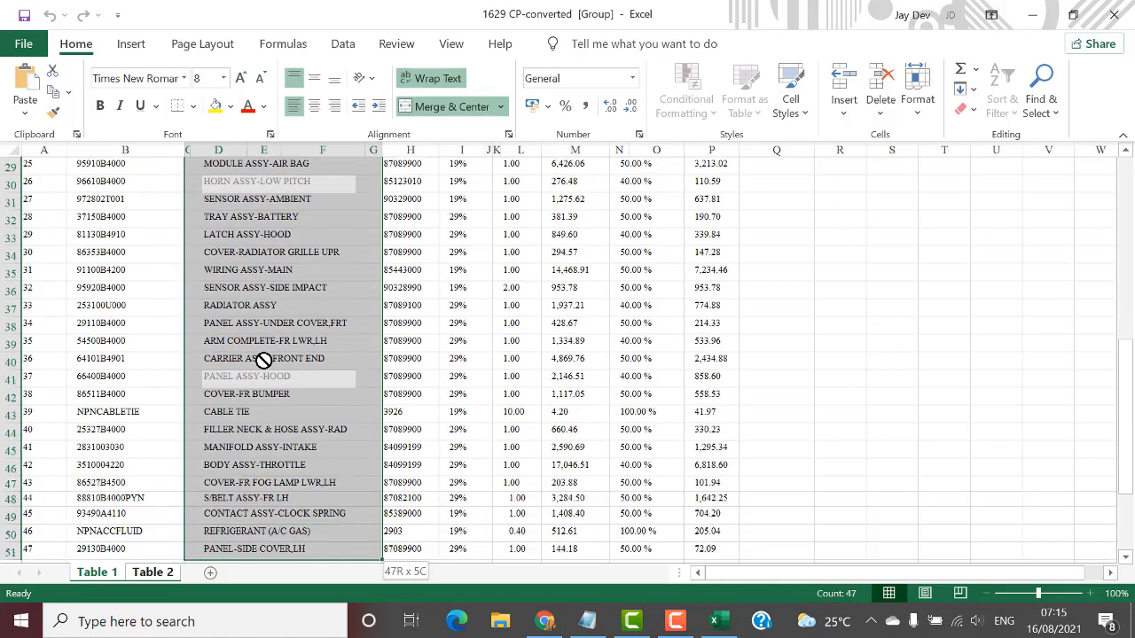
key("shift+Down")
key("shift+Down")
key("shift+Down")
key("shift+Down")
key("shift+Down")
key("shift+Down")
key("shift+Down")
key("shift+Down")
key("shift+Down")
key("shift+Down")
key("shift+Down")
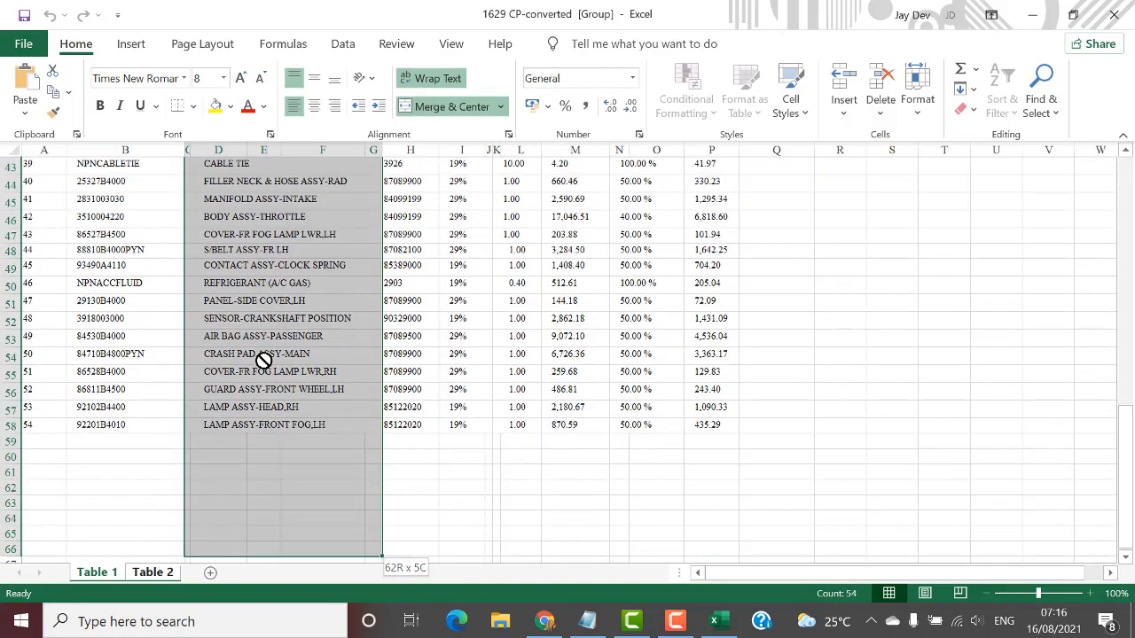
key("shift+Up")
key("shift+Up")
key("shift+Up")
key("shift+Up")
key("shift+Up")
key("shift+Up")
key("shift+Up")
key("shift+Up")
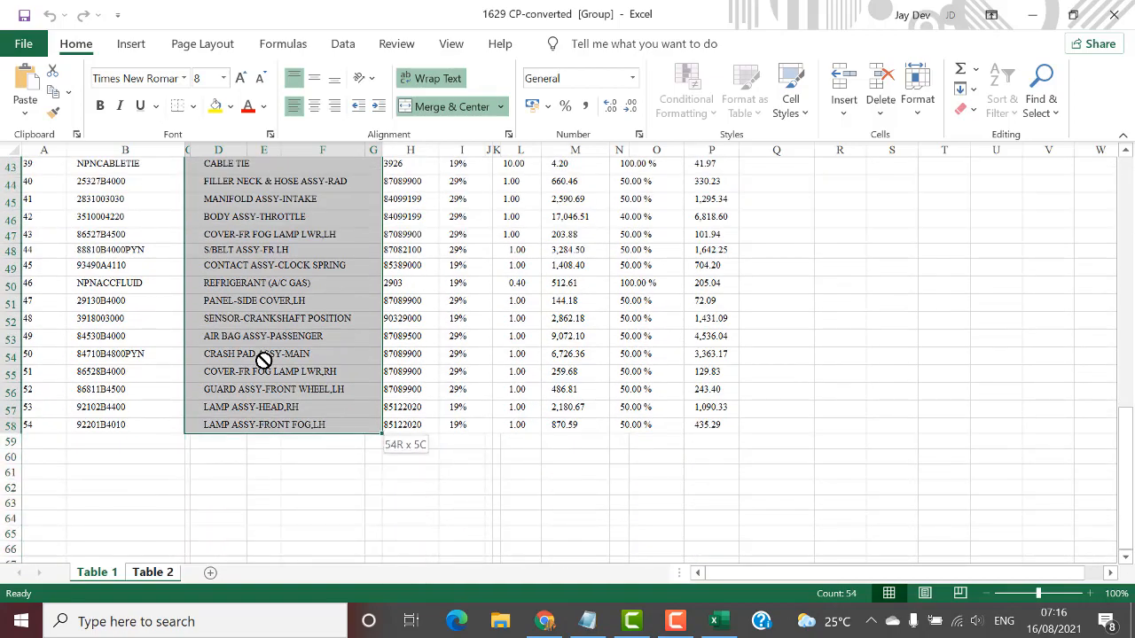
key("alt+Tab")
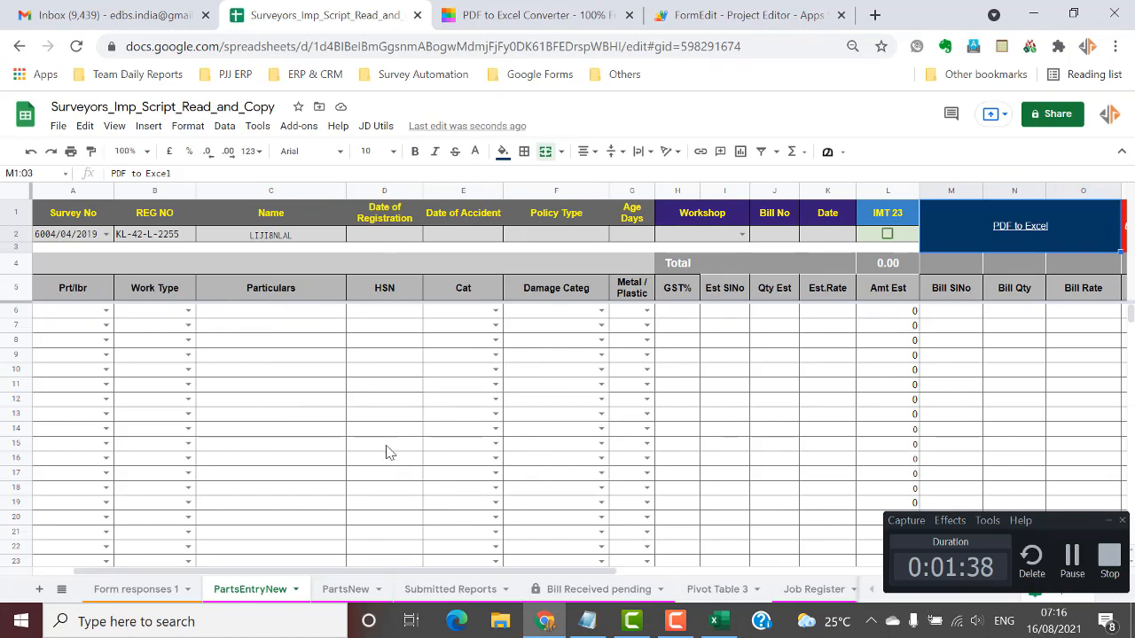
Paste the part names into Particulars starting at C6 as values only.
left_click(267, 314)
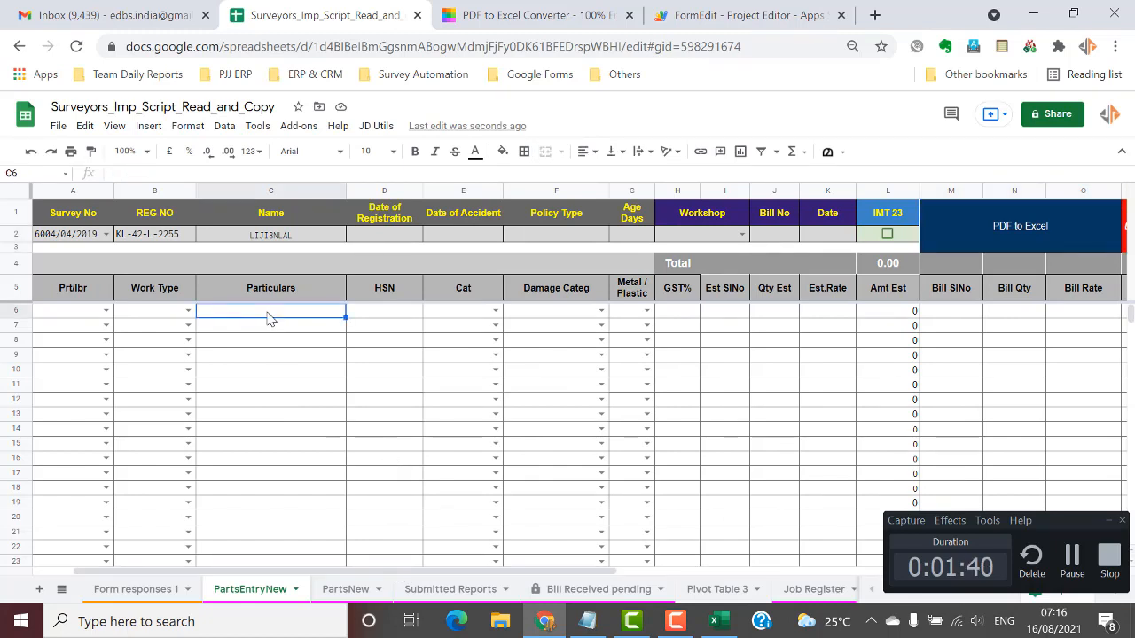
right_click(270, 319)
mouse_move(303, 223)
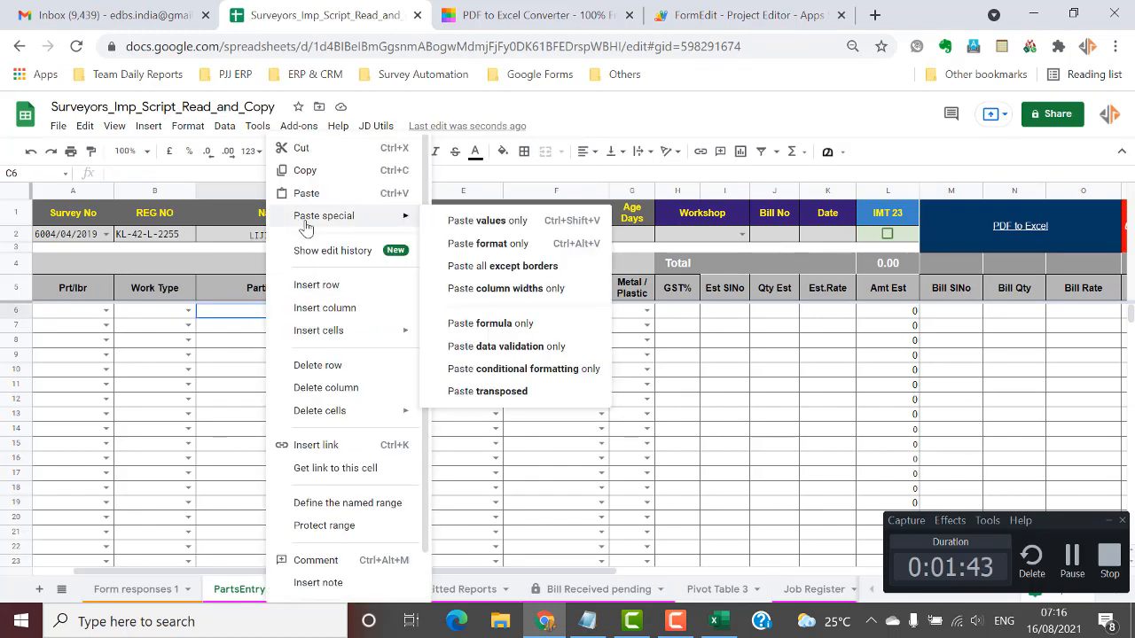
left_click(455, 228)
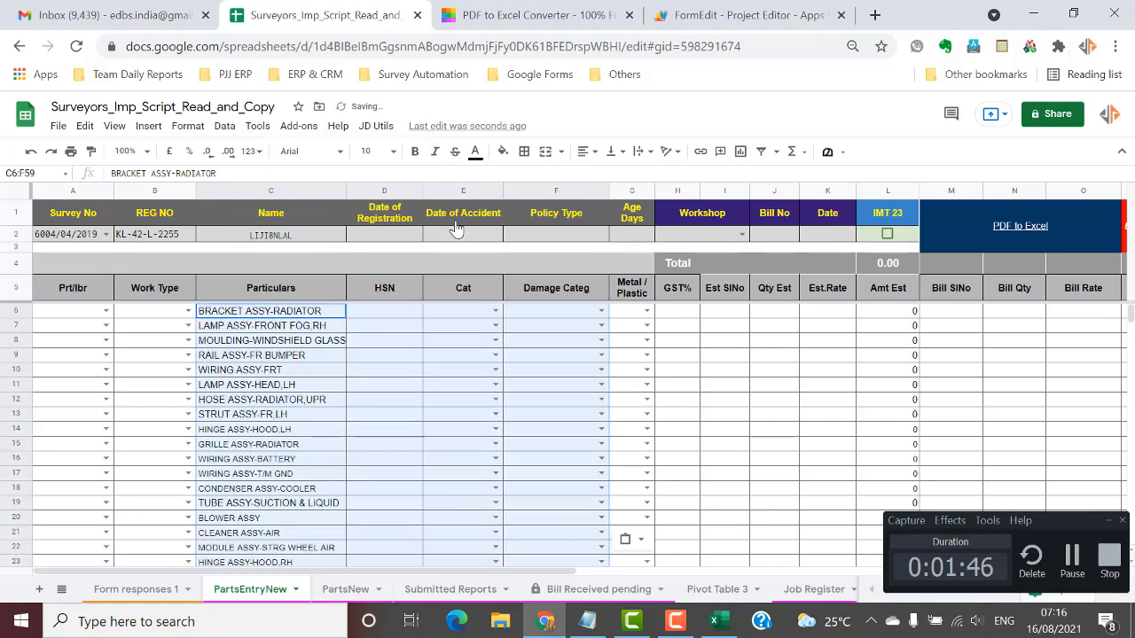
left_click(444, 438)
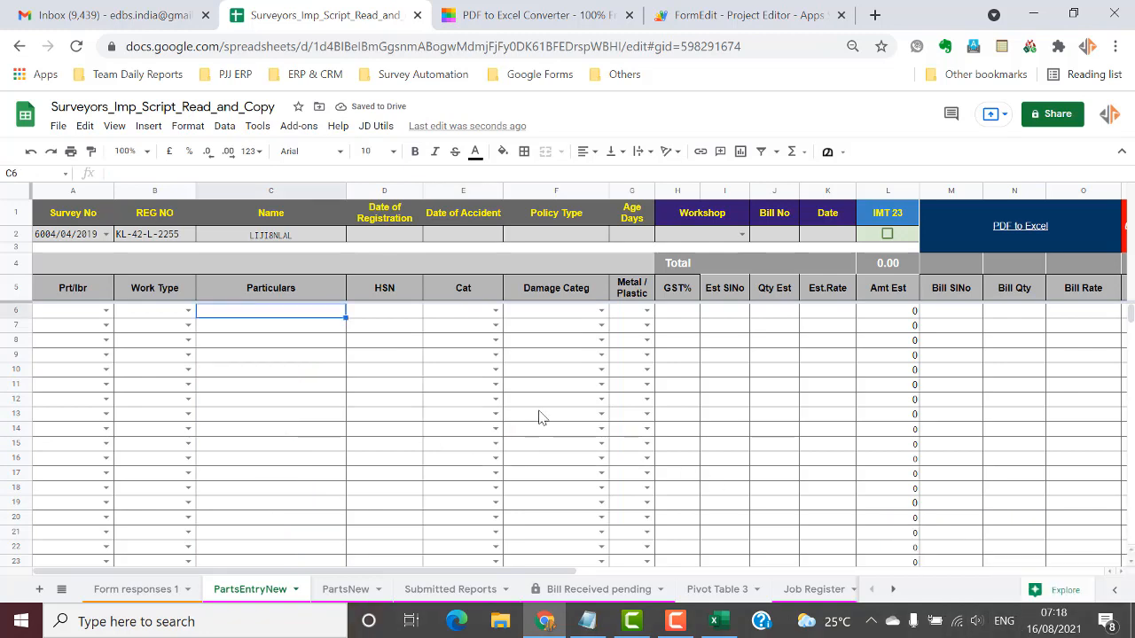
Undo an accidental Ctrl+V paste in column C and re-paste the part names as values only.
key("ctrl+v")
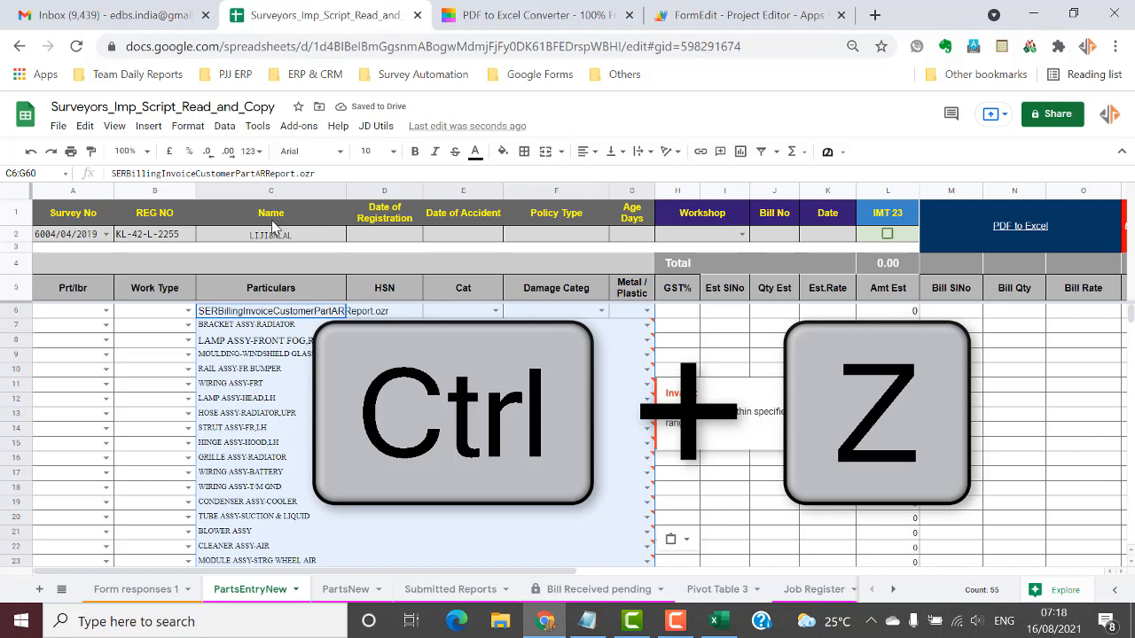
left_click(33, 153)
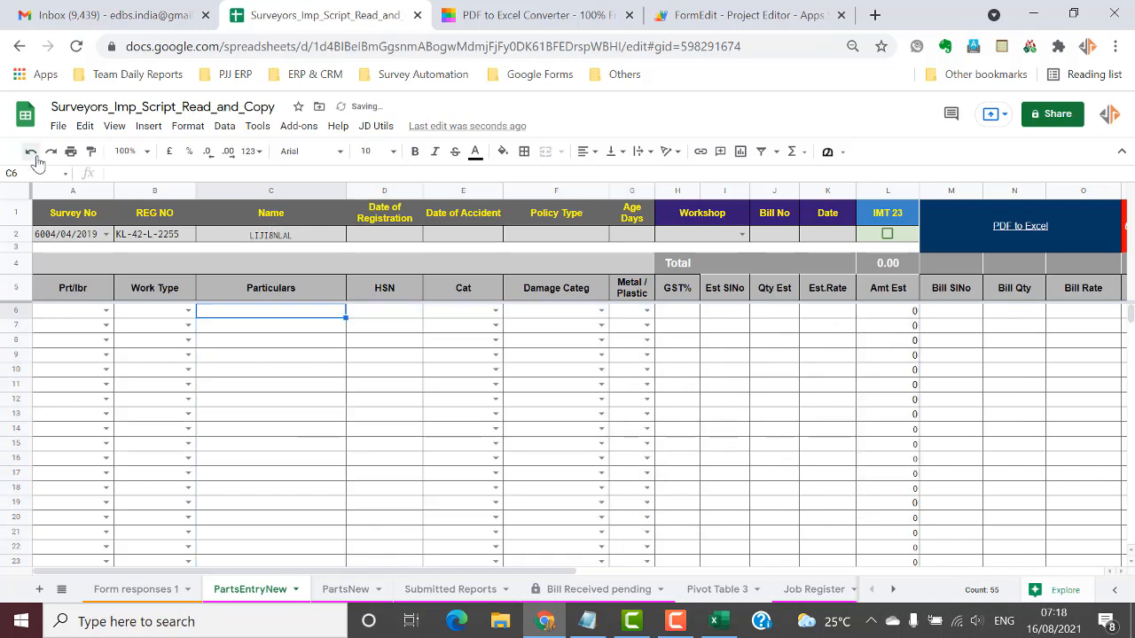
right_click(248, 320)
mouse_move(301, 218)
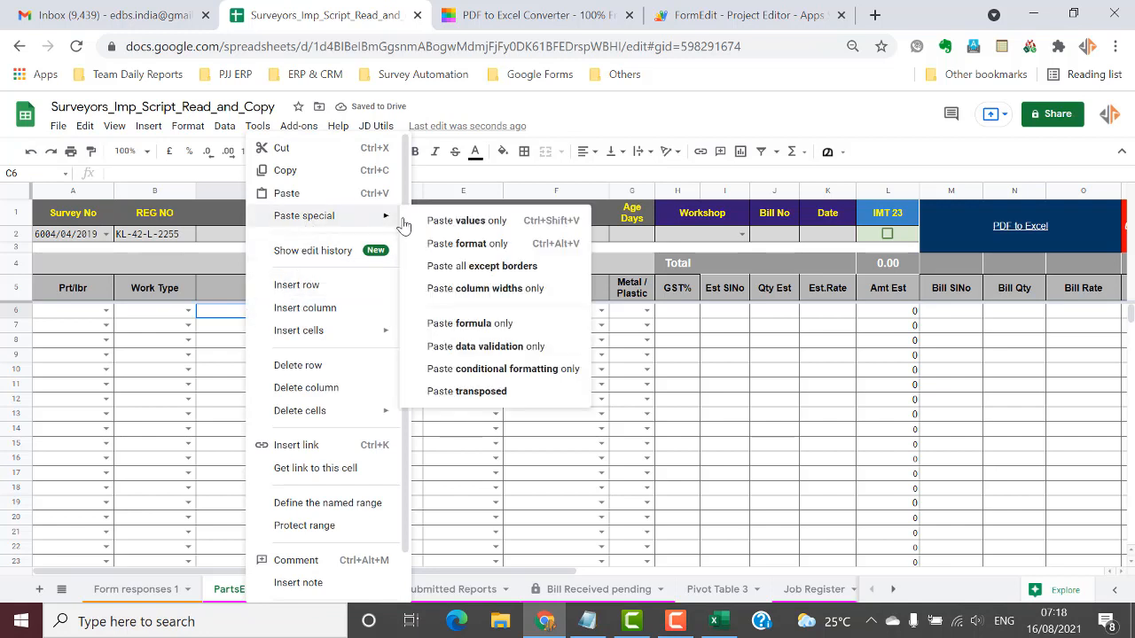
left_click(479, 221)
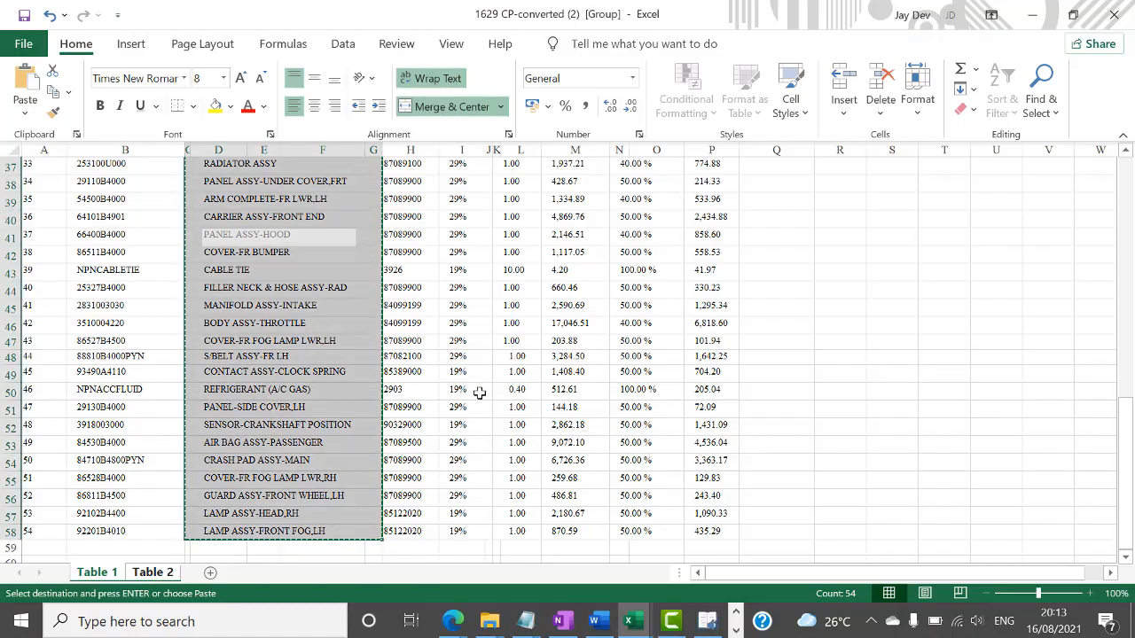
Copy the invoice's HSN codes and paste them into the HSN column from D6 as values only.
left_click(421, 391)
key("ctrl+Up")
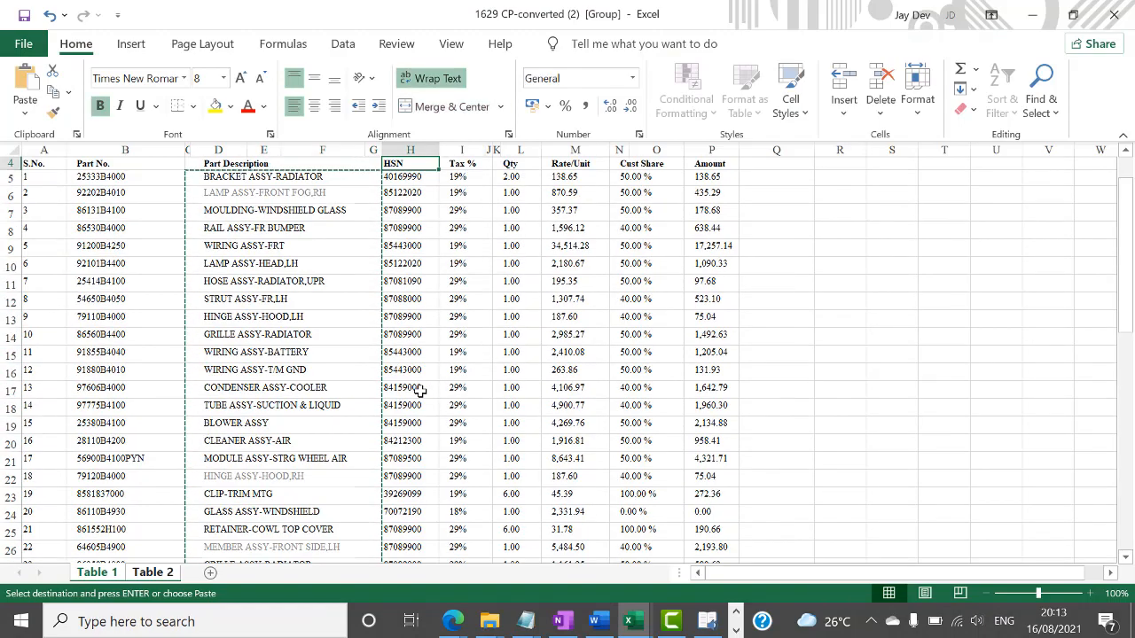
key("ctrl+shift+Down")
key("ctrl+c")
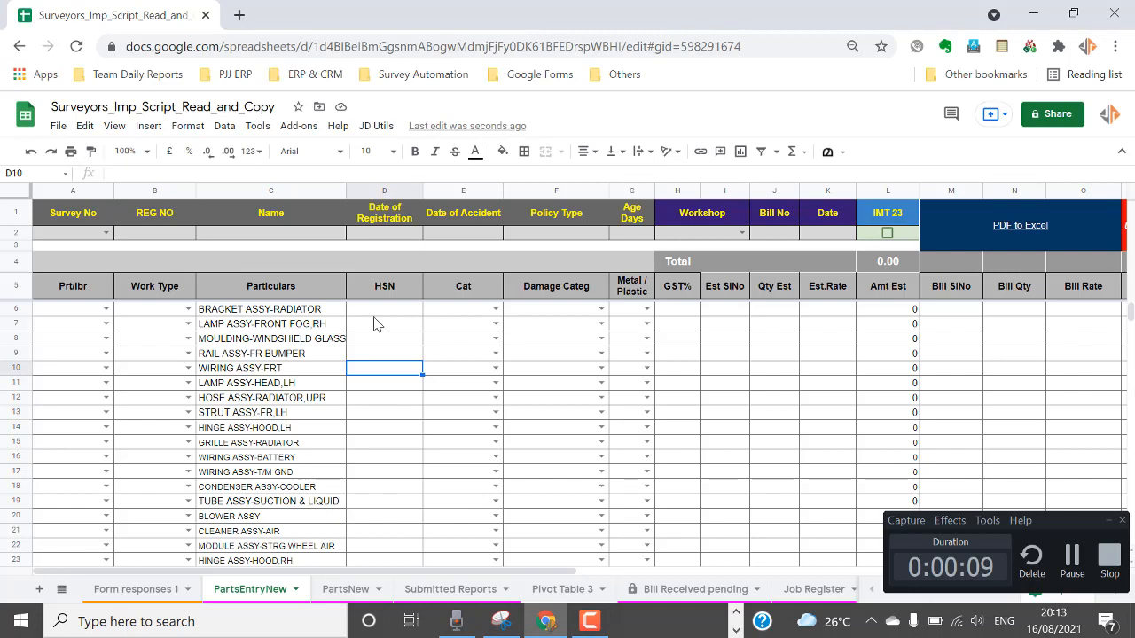
left_click(375, 308)
right_click(375, 309)
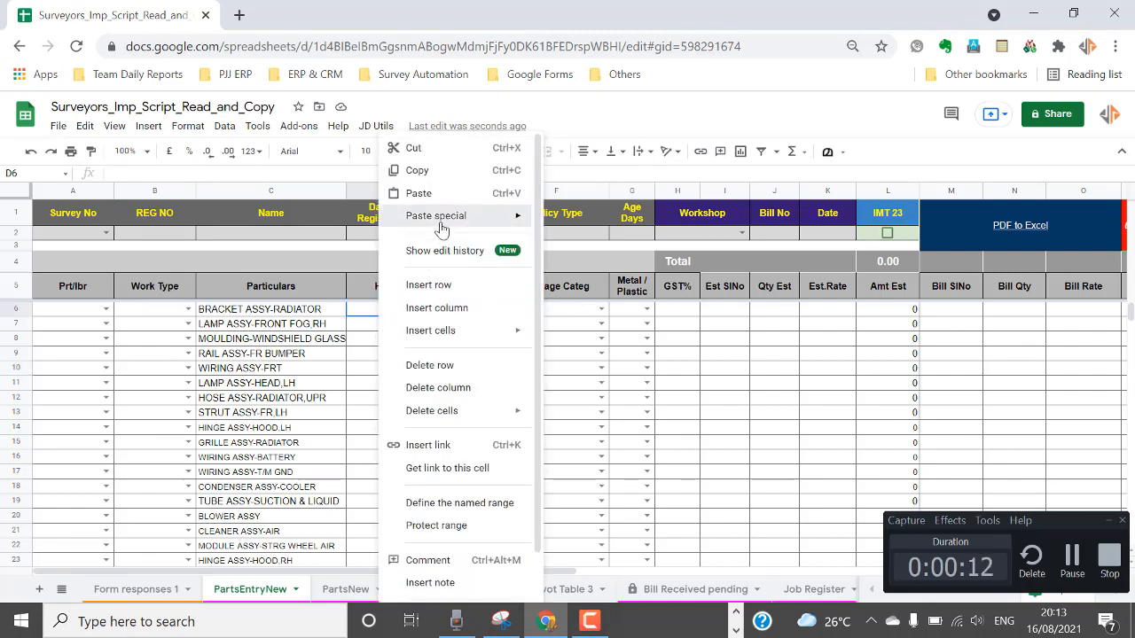
mouse_move(441, 228)
left_click(571, 228)
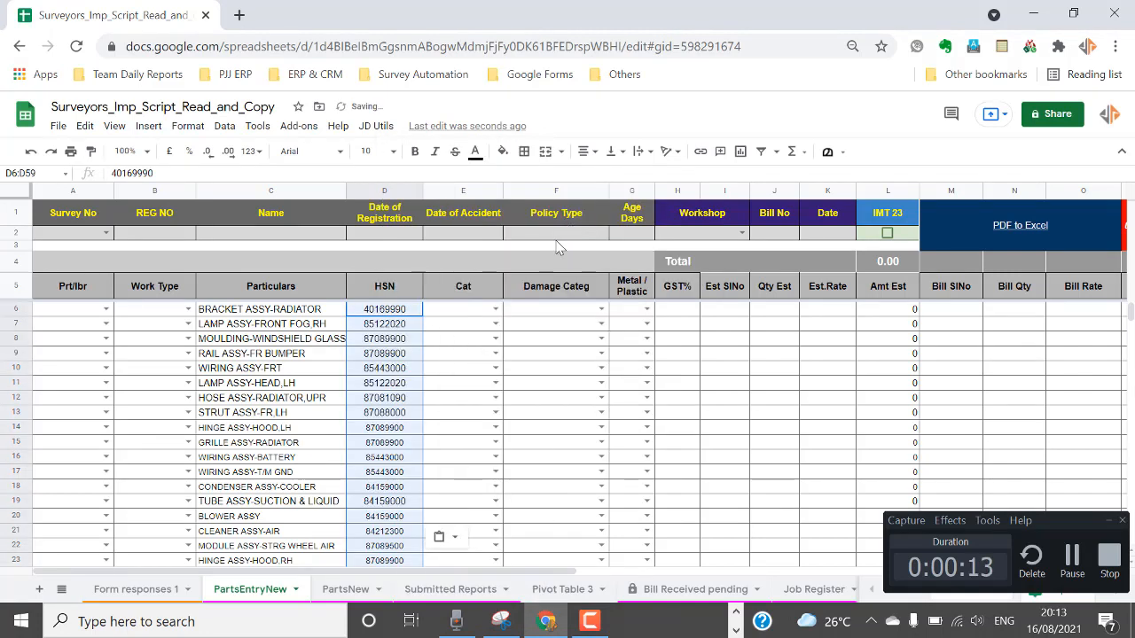
Select the first GST% cell, H6, and bring up the Excel invoice.
left_click(674, 312)
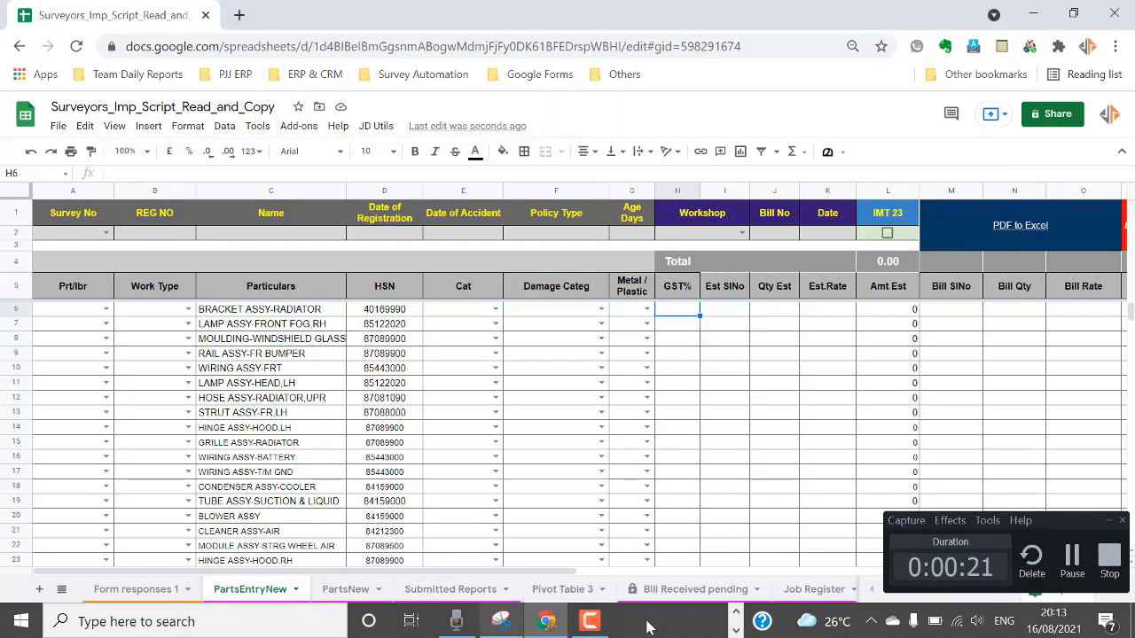
left_click(736, 631)
left_click(737, 627)
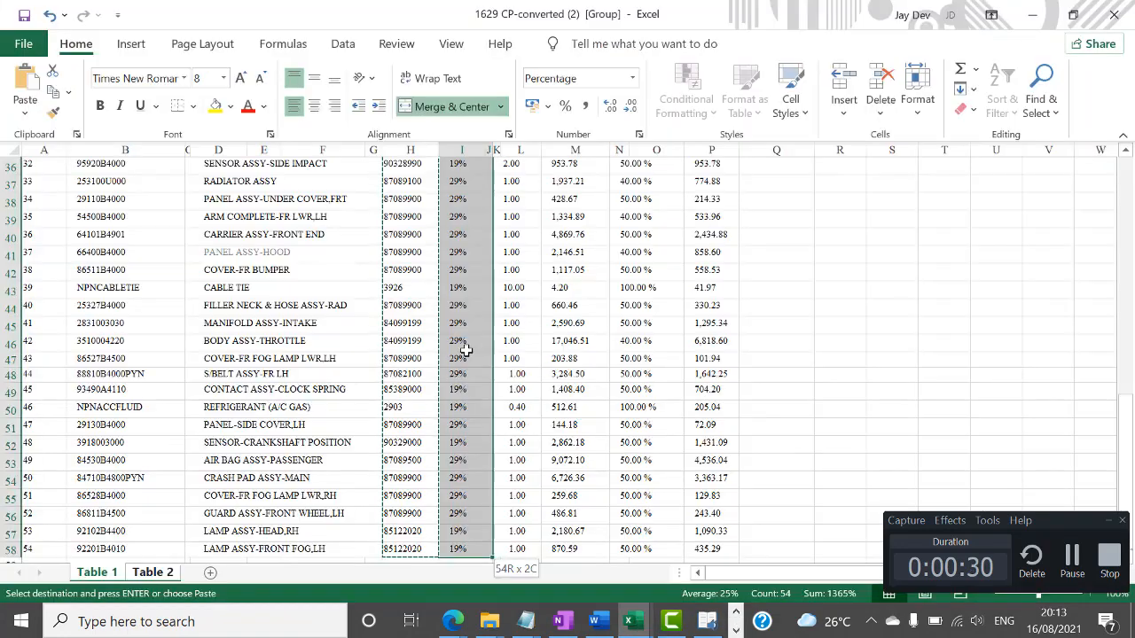
scroll(466, 351, "down", 1)
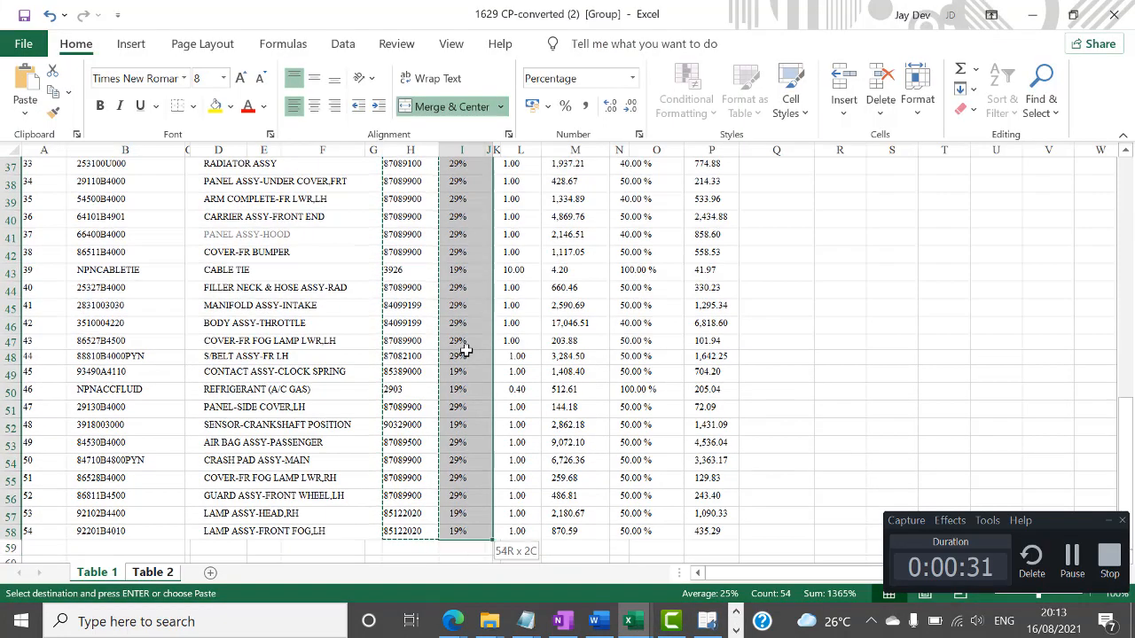
Paste the invoice's Tax % rates into the GST% column from H6 as values only.
key("ctrl+c")
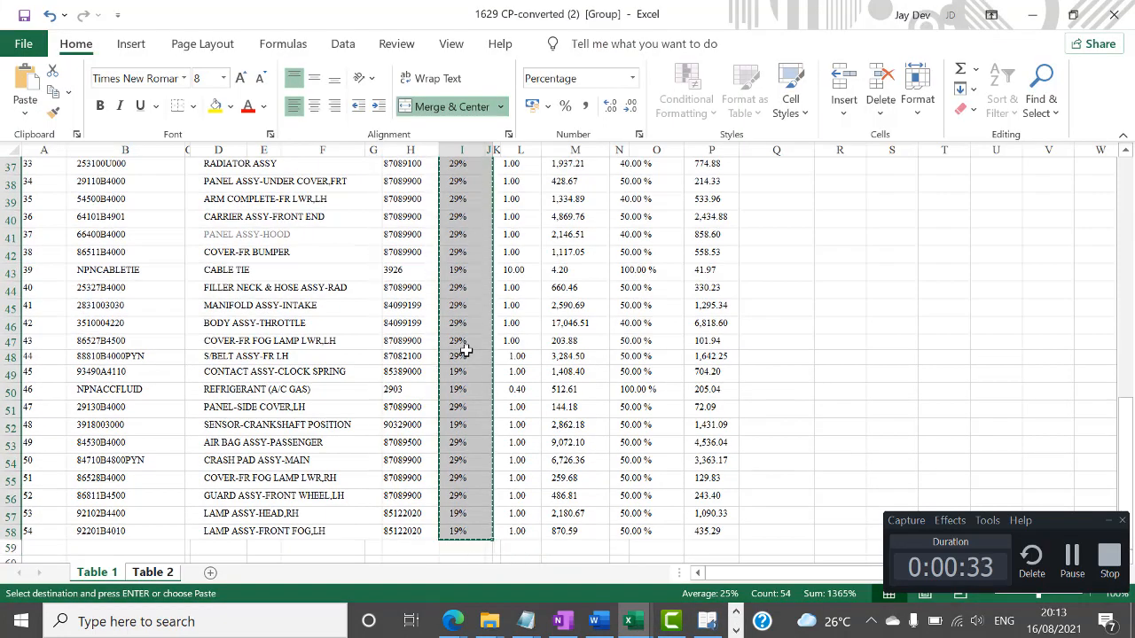
key("alt+Tab")
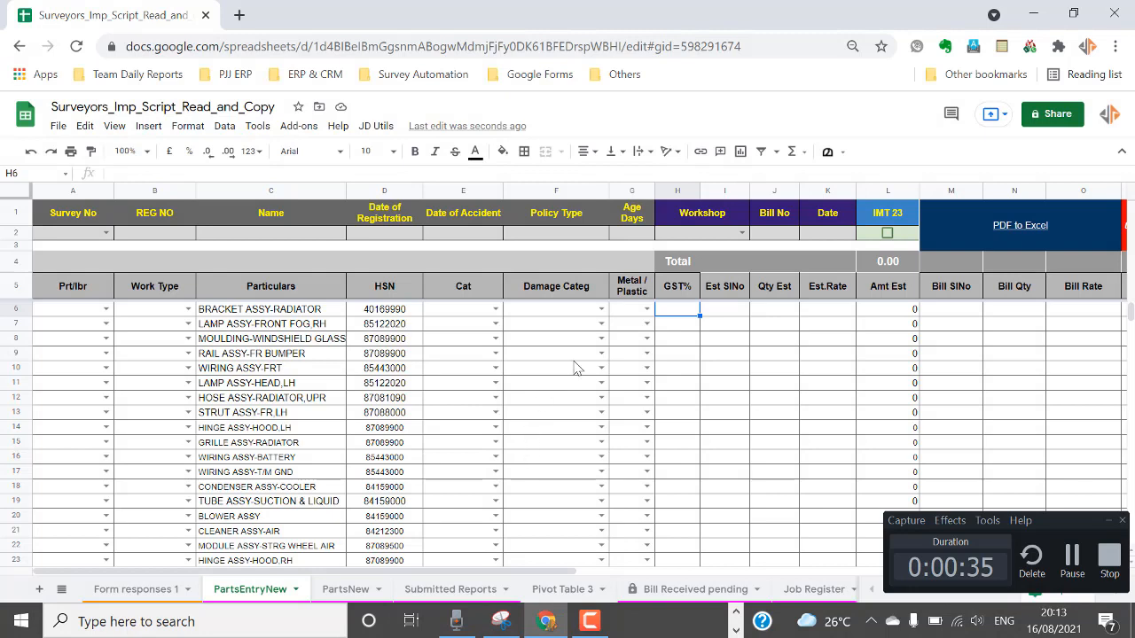
right_click(679, 315)
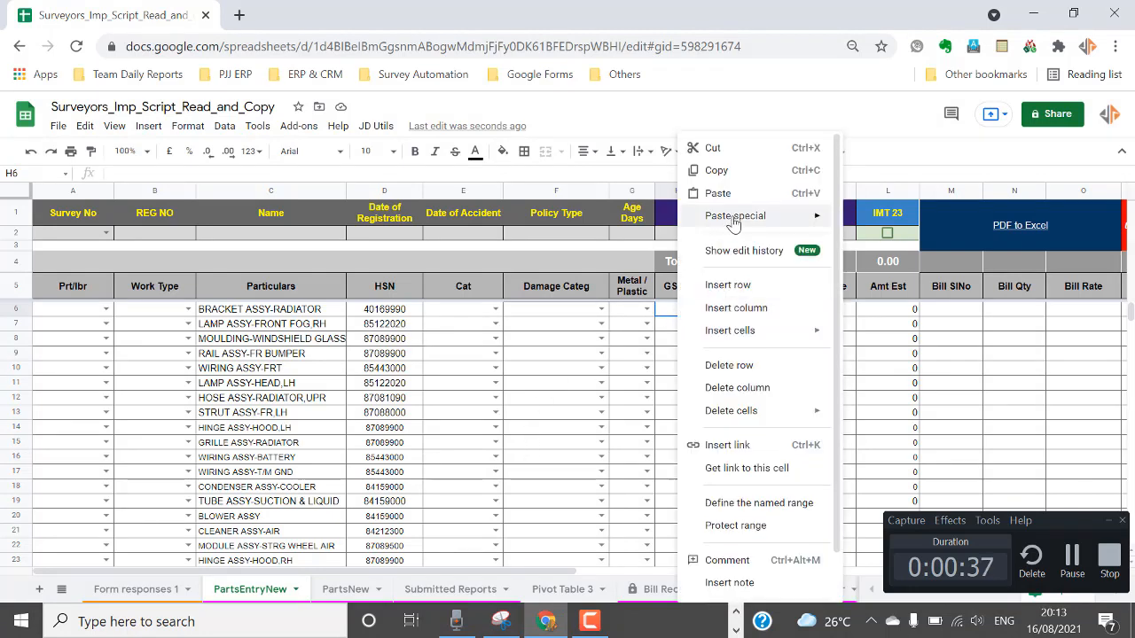
mouse_move(741, 216)
left_click(892, 220)
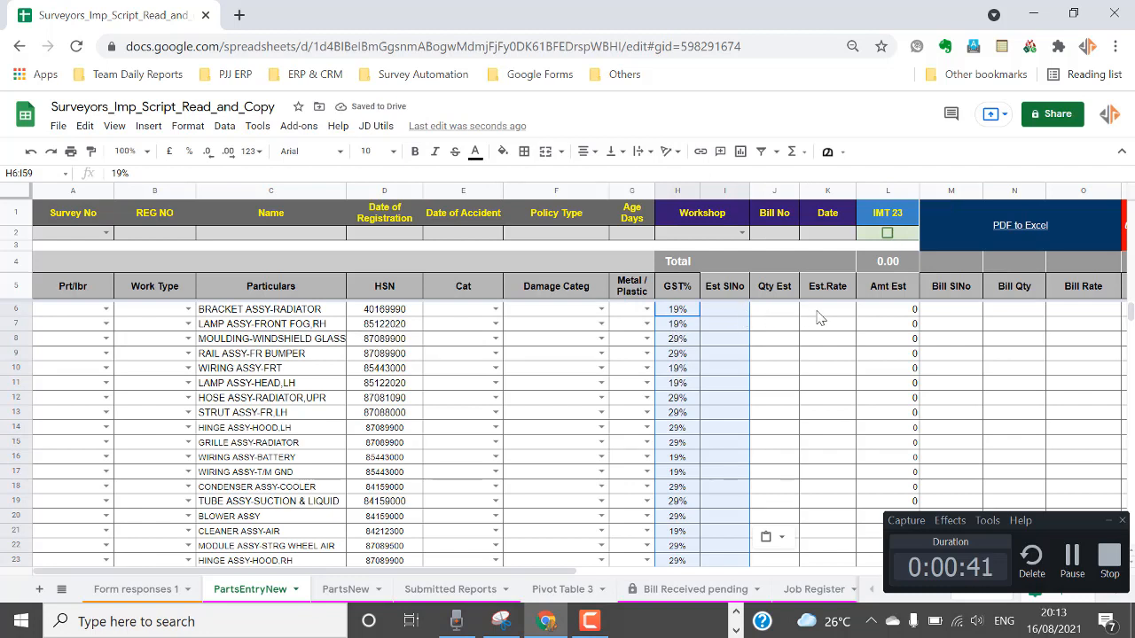
left_click(773, 312)
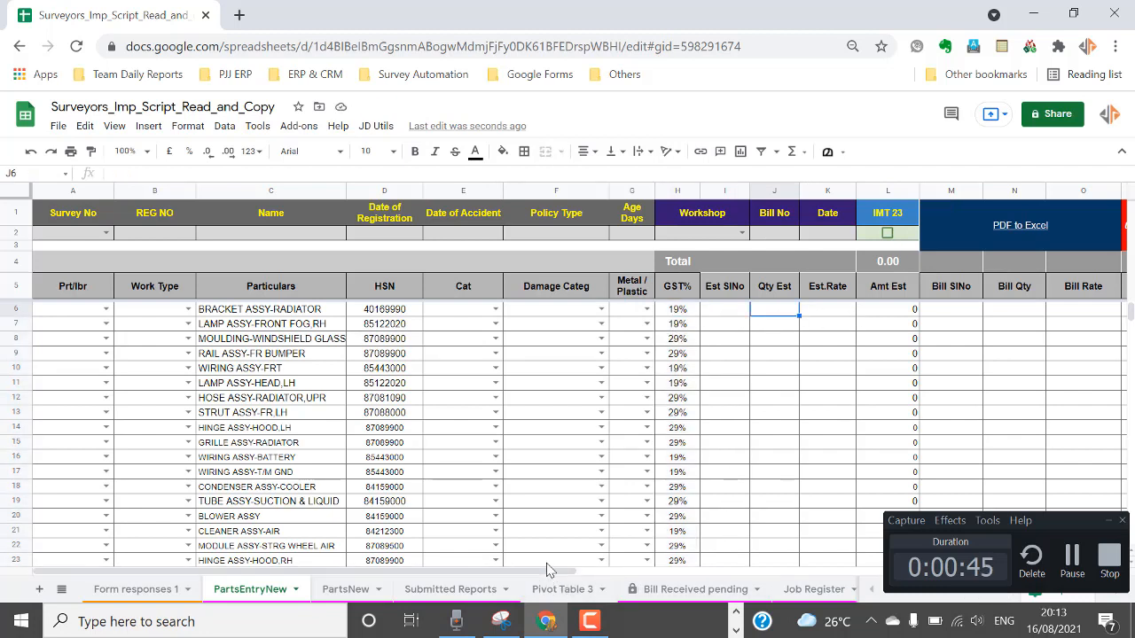
left_click(1070, 555)
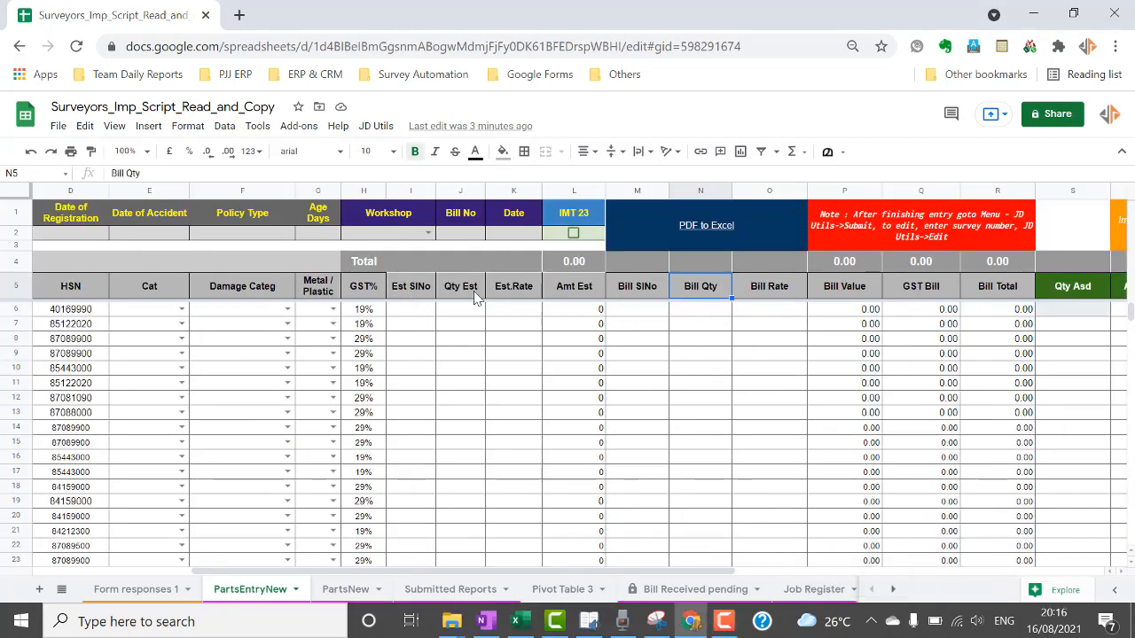
Copy the invoice quantities (starting 2.00) and paste them into Bill Qty from N6 as values.
left_click(696, 313)
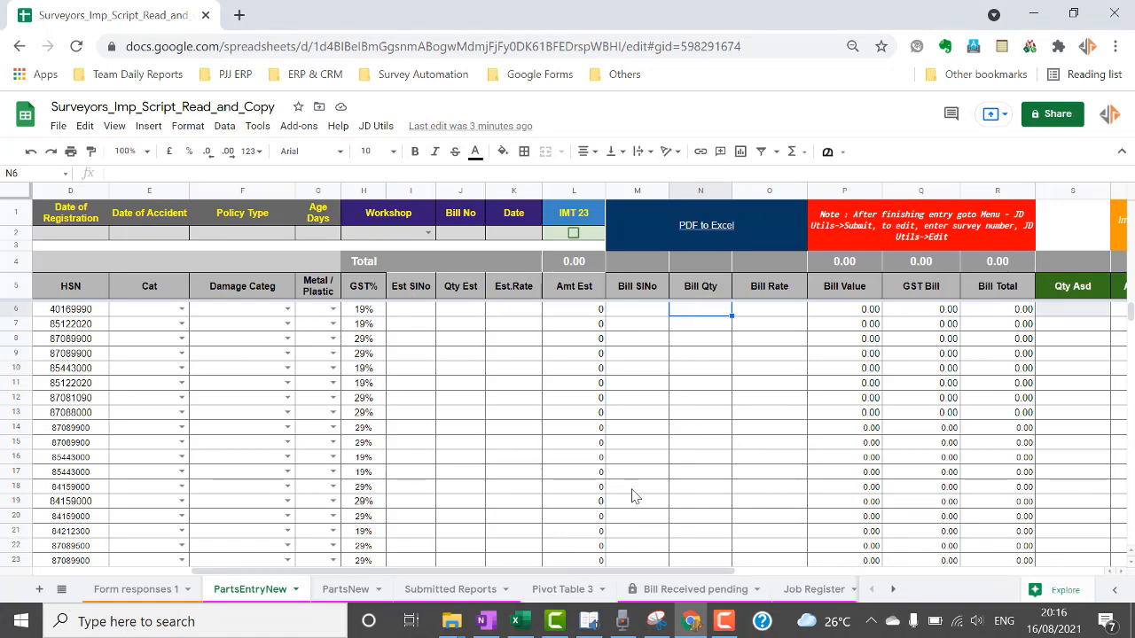
left_click(515, 621)
scroll(564, 340, "up", 2)
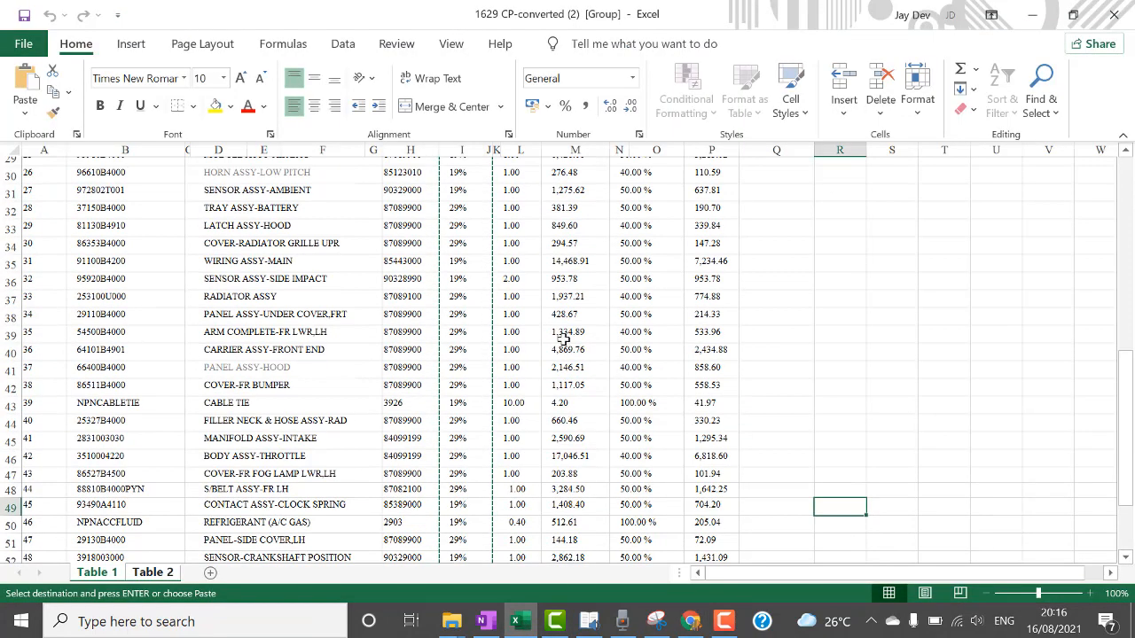
scroll(564, 340, "up", 10)
left_click(526, 351)
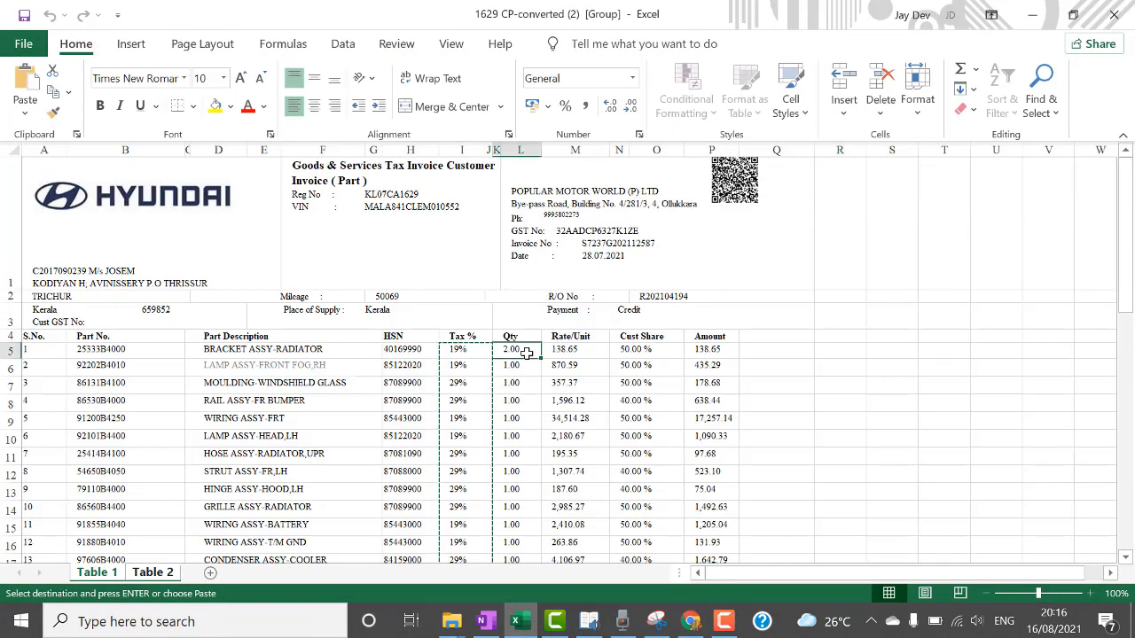
key("ctrl+shift+Down")
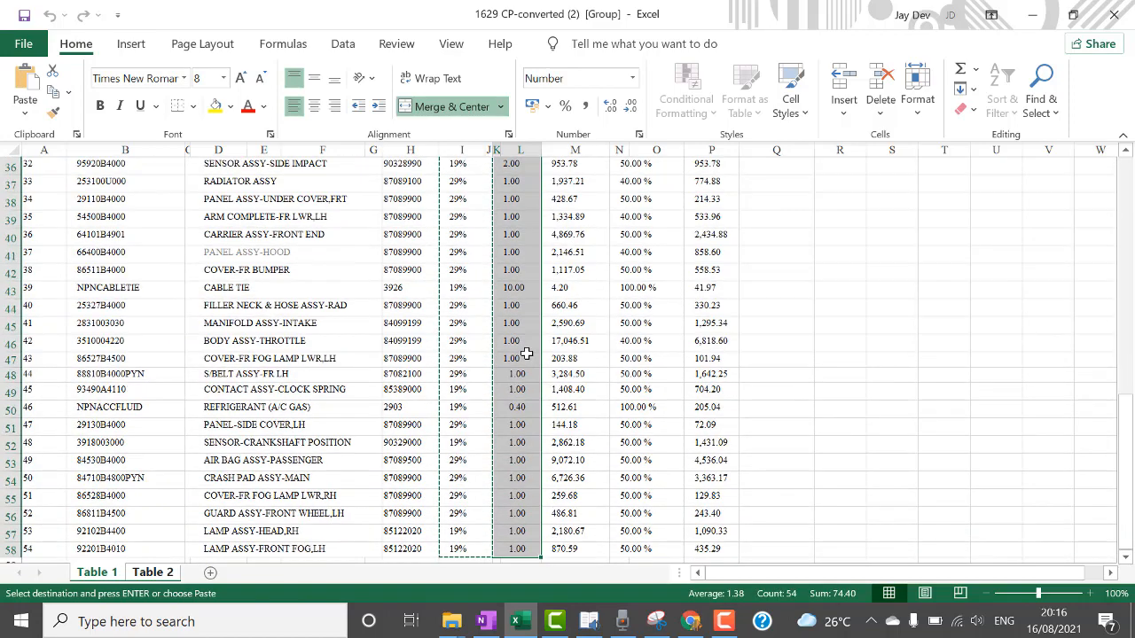
key("alt+Tab")
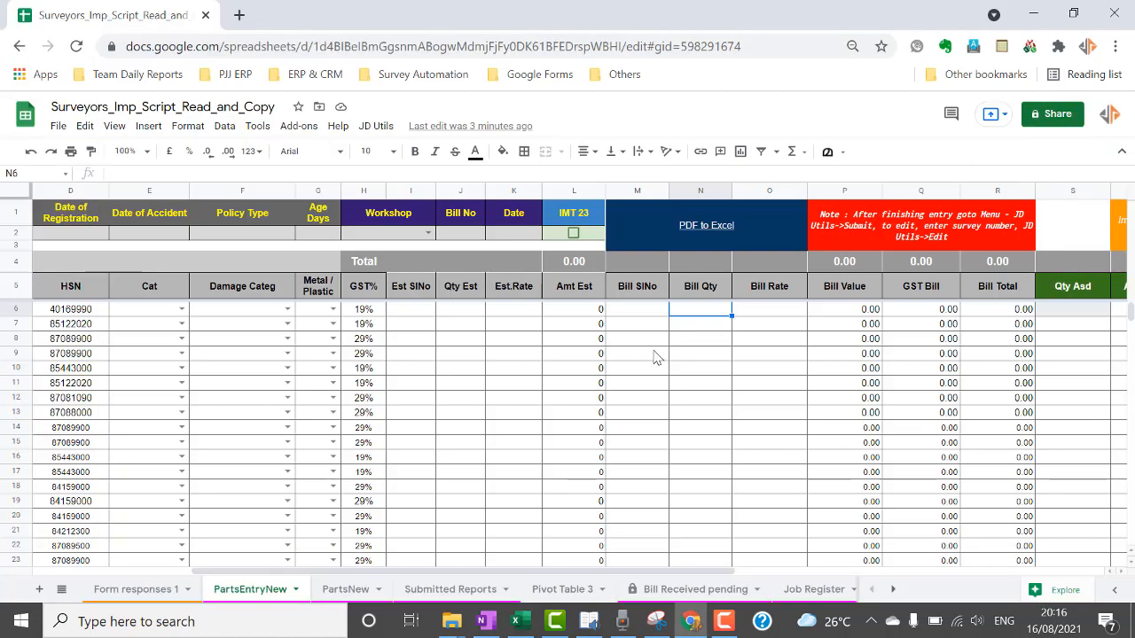
right_click(710, 315)
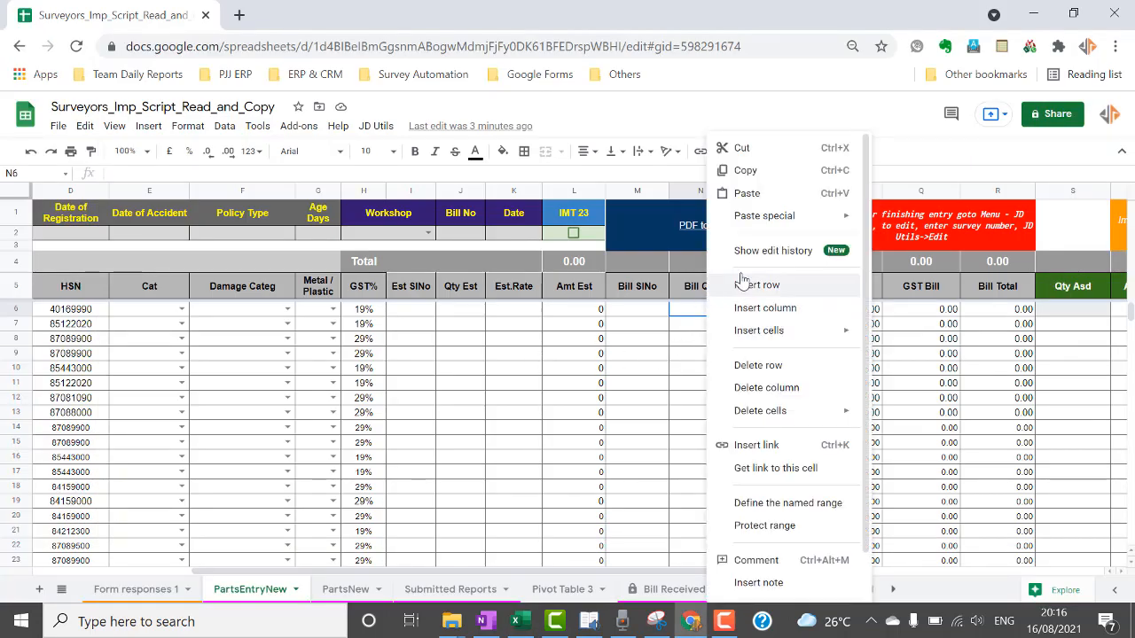
mouse_move(764, 216)
left_click(878, 222)
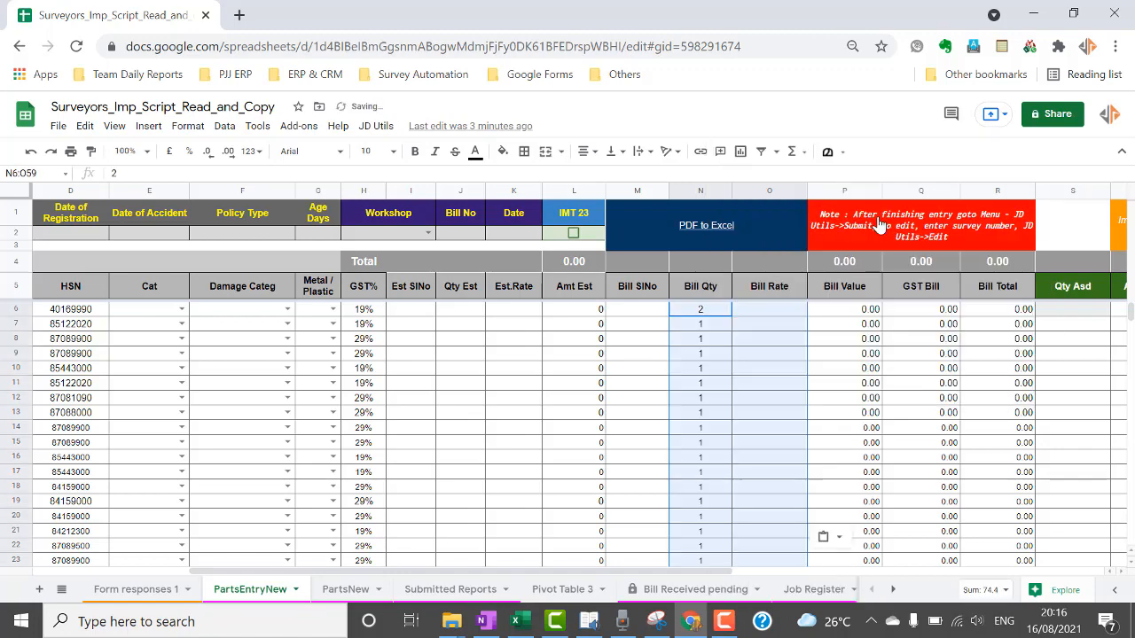
key("alt+Tab")
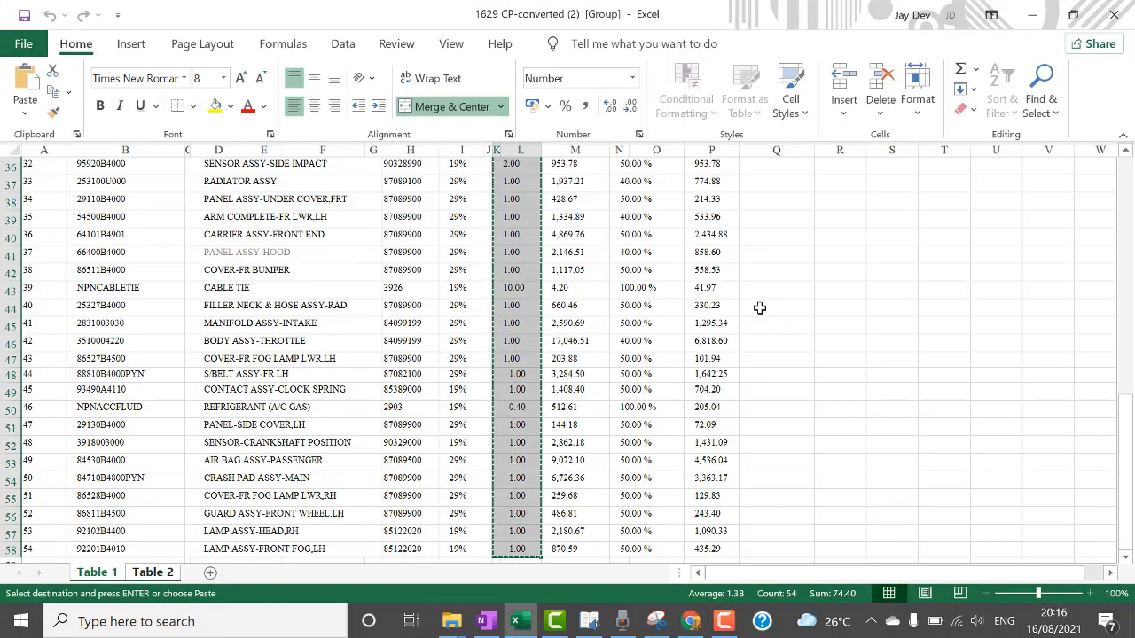
Copy the invoice's Rate/Unit column in Excel, from M5 (138.65) down to the last rate.
scroll(628, 291, "up", 7)
scroll(628, 290, "up", 5)
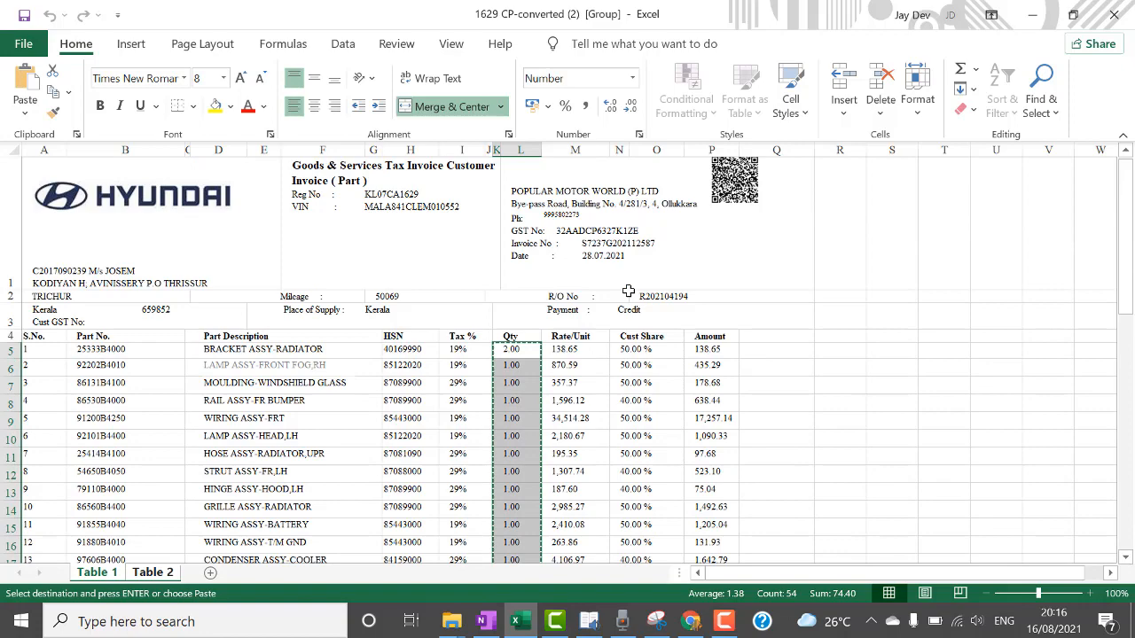
left_click(576, 350)
key("ctrl+shift+Down")
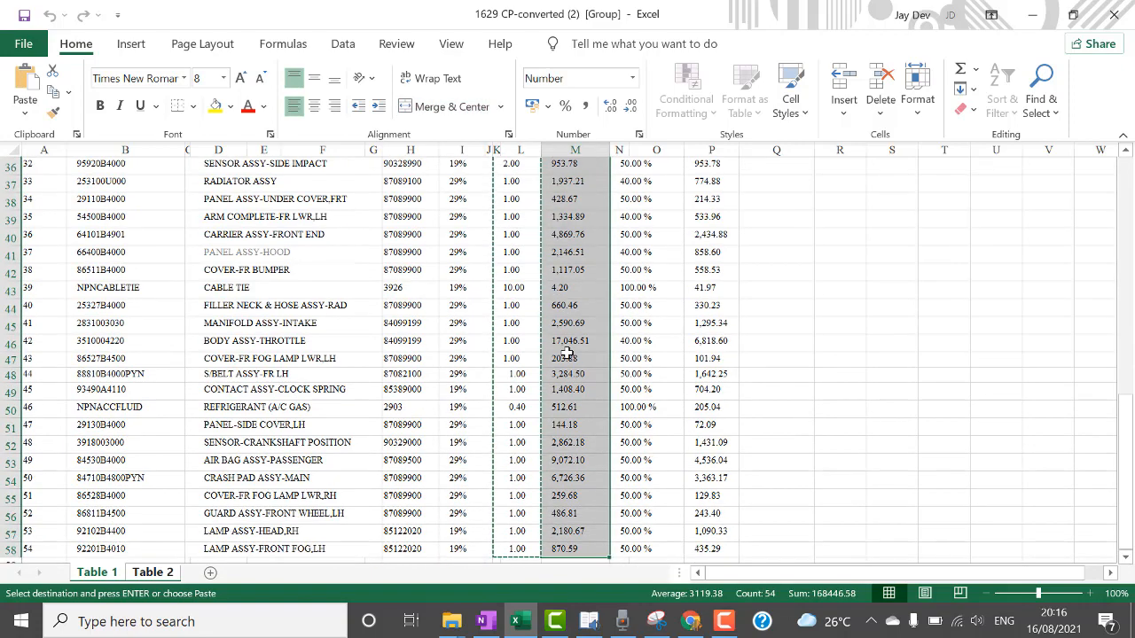
key("shift+Down")
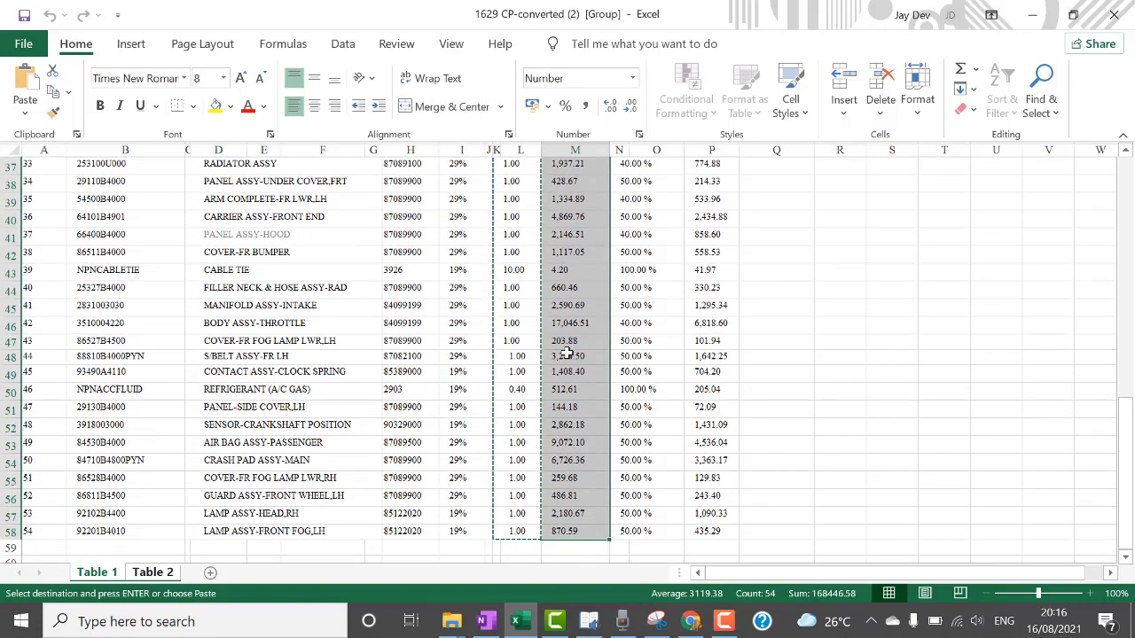
key("ctrl+c")
key("alt+Tab")
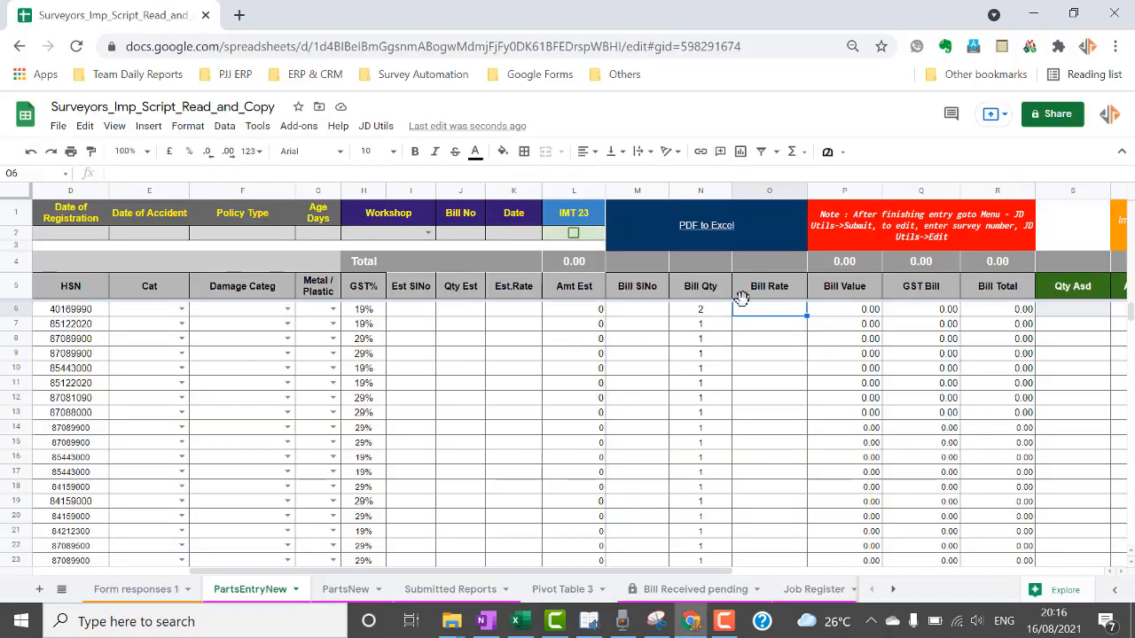
Paste the unit rates into Bill Rate from O6 as values, giving a bill total of 182,755.63.
right_click(762, 314)
mouse_move(808, 221)
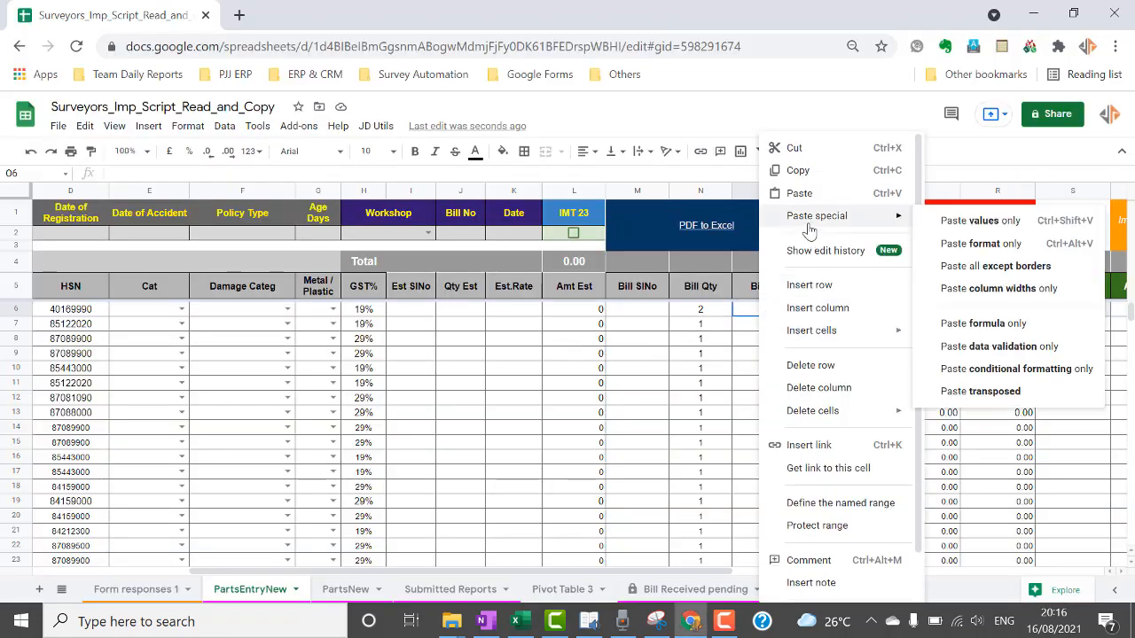
left_click(957, 220)
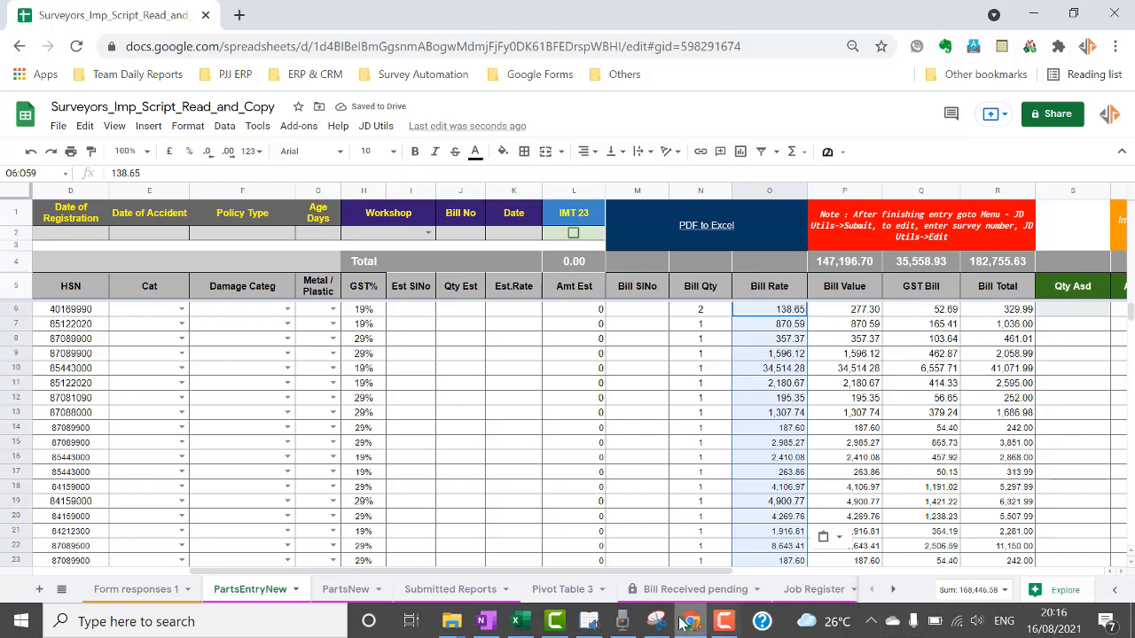
key("alt+Tab")
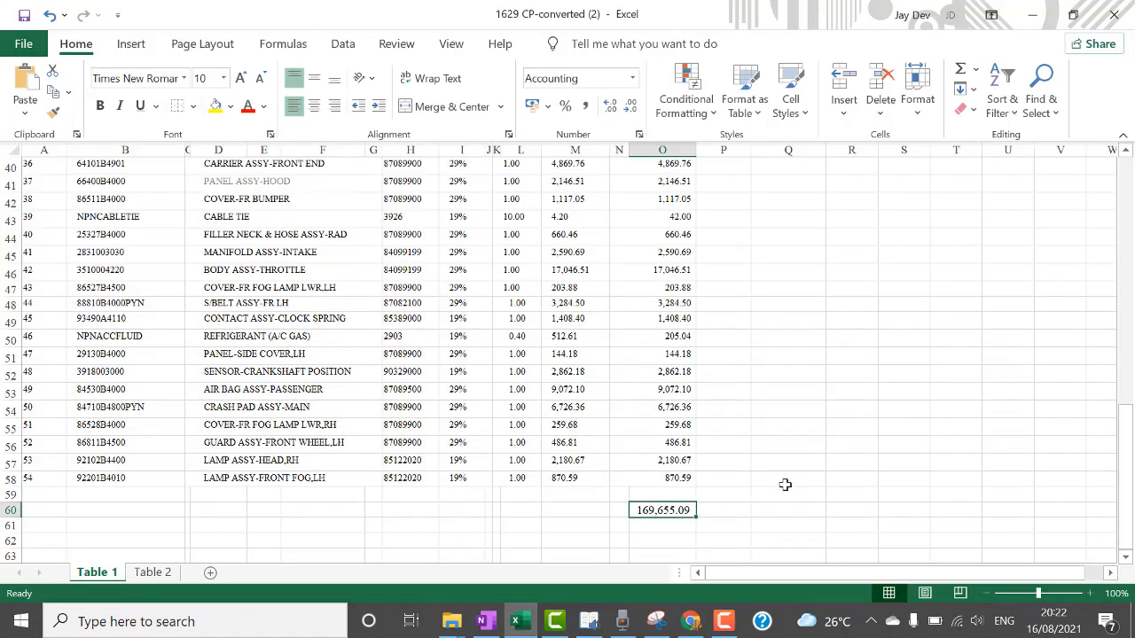
Paste the Value figures into Excel column P as values only and widen the column.
key("alt+Tab")
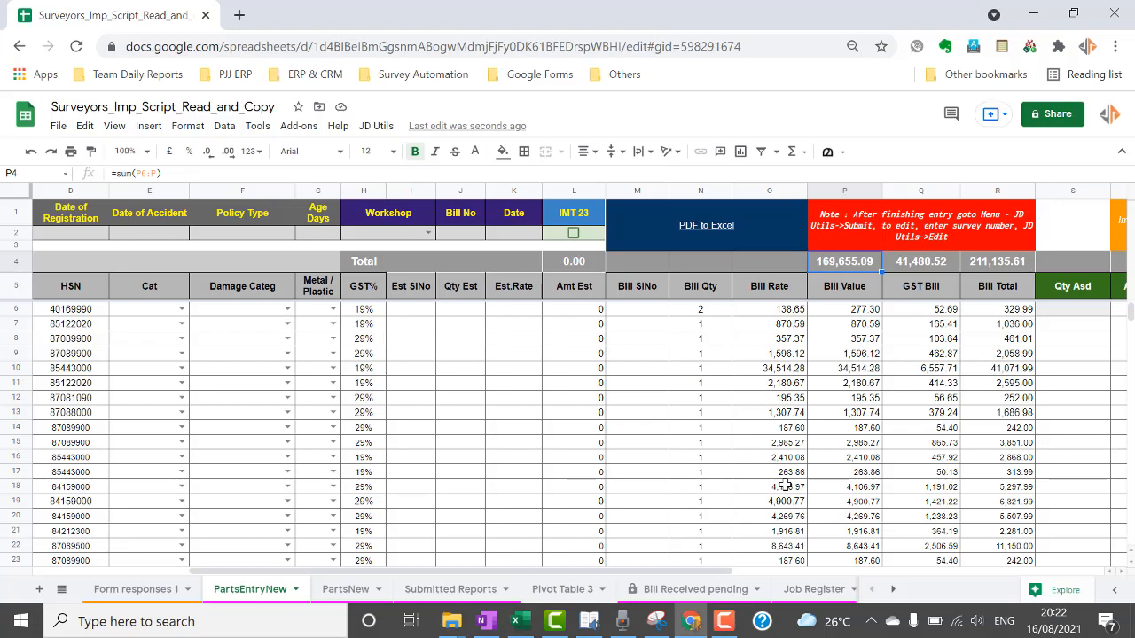
left_click(858, 312)
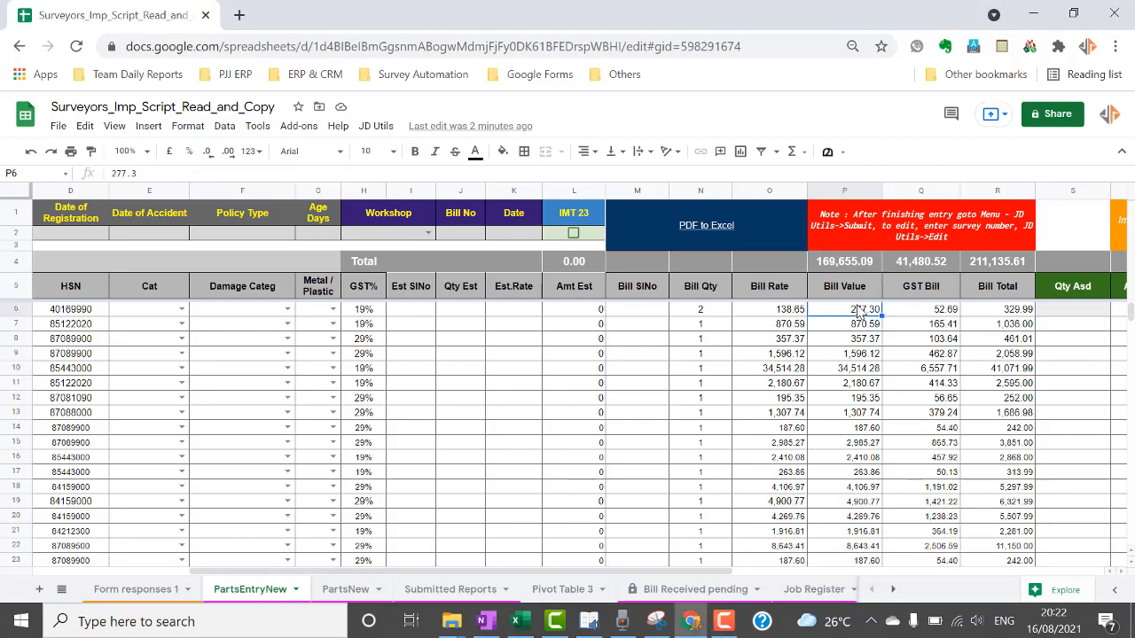
key("ctrl+shift+Down")
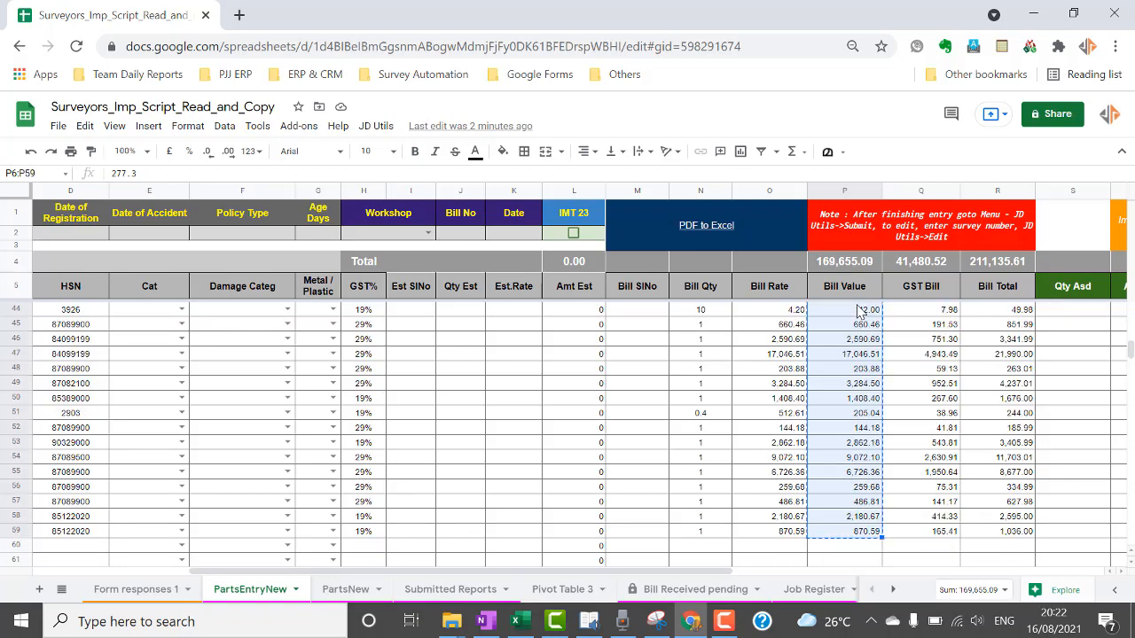
left_click(515, 622)
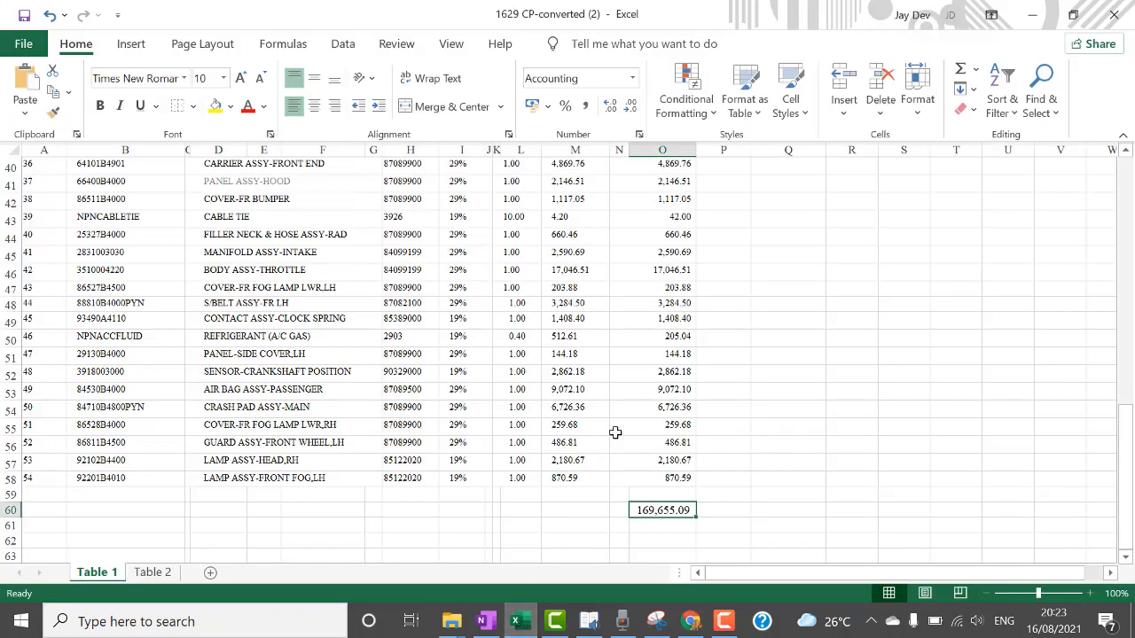
scroll(676, 302, "up", 12)
scroll(675, 303, "up", 1)
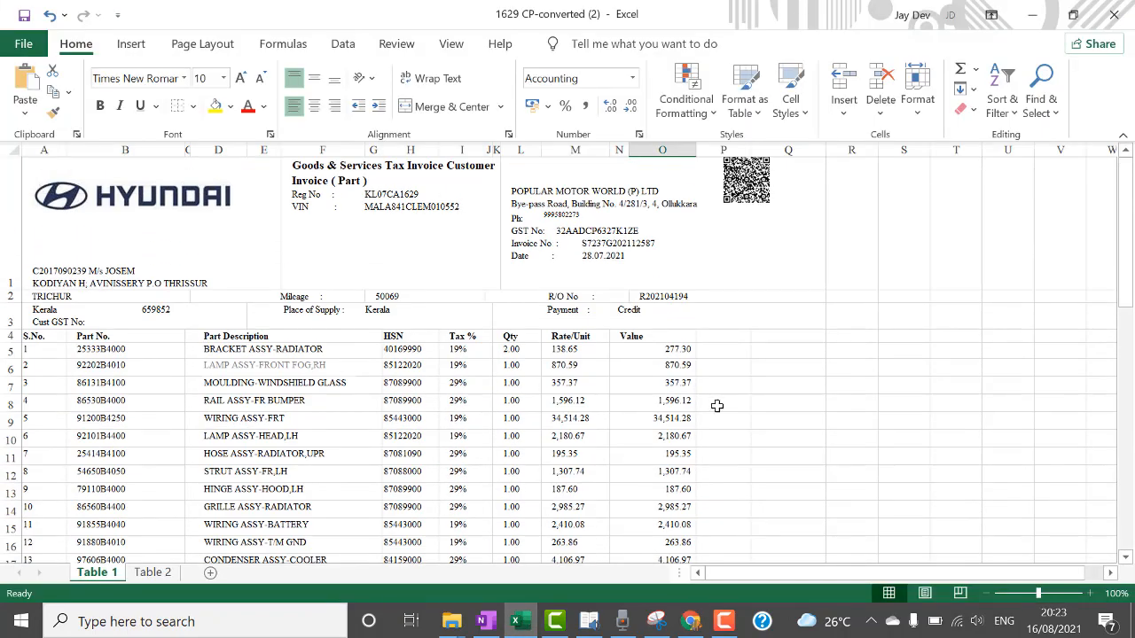
left_click(727, 353)
right_click(726, 353)
left_click(742, 211)
left_click(788, 366)
left_click_drag(750, 150, 785, 149)
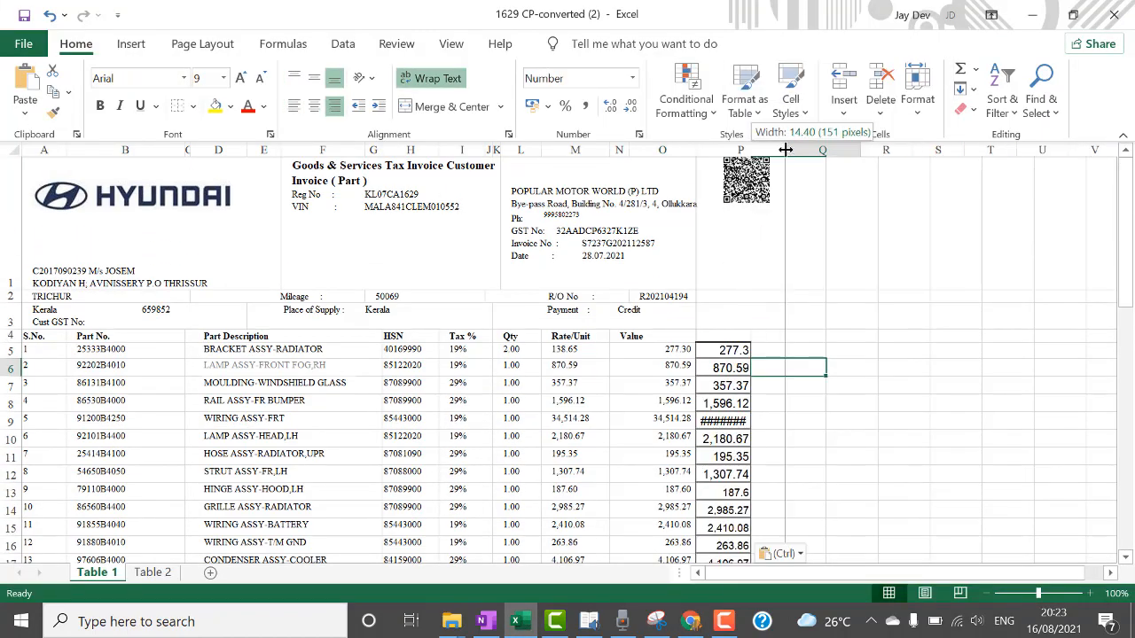
Enter the check formula =P5-O5 in Q5 and fill it down column Q to Q59.
left_click(826, 351)
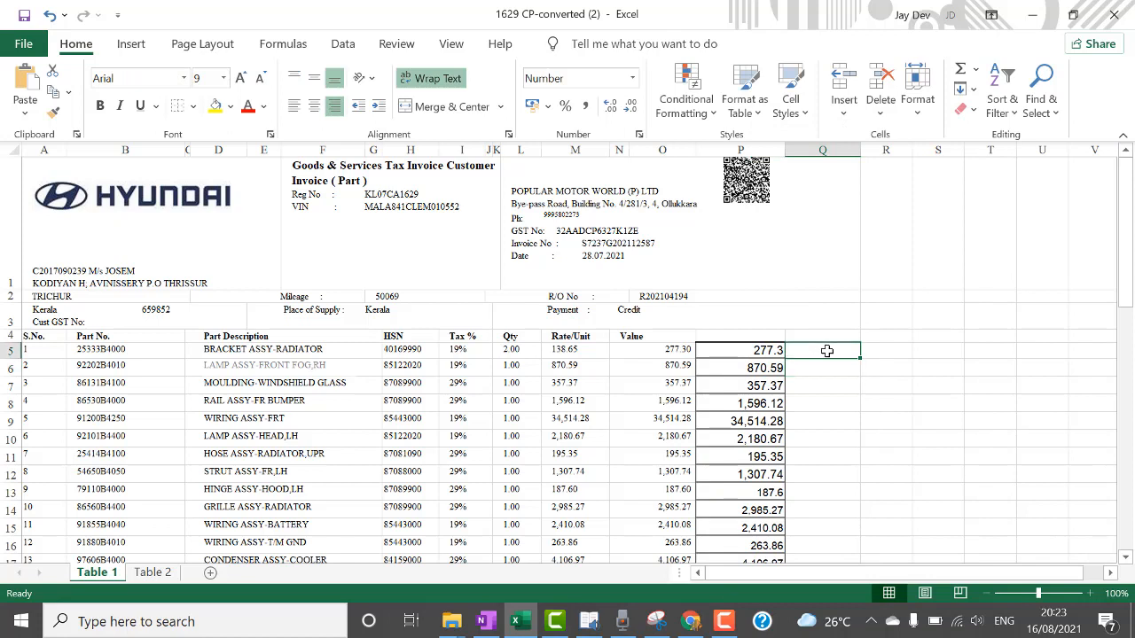
type("=")
key("Left")
type("O5")
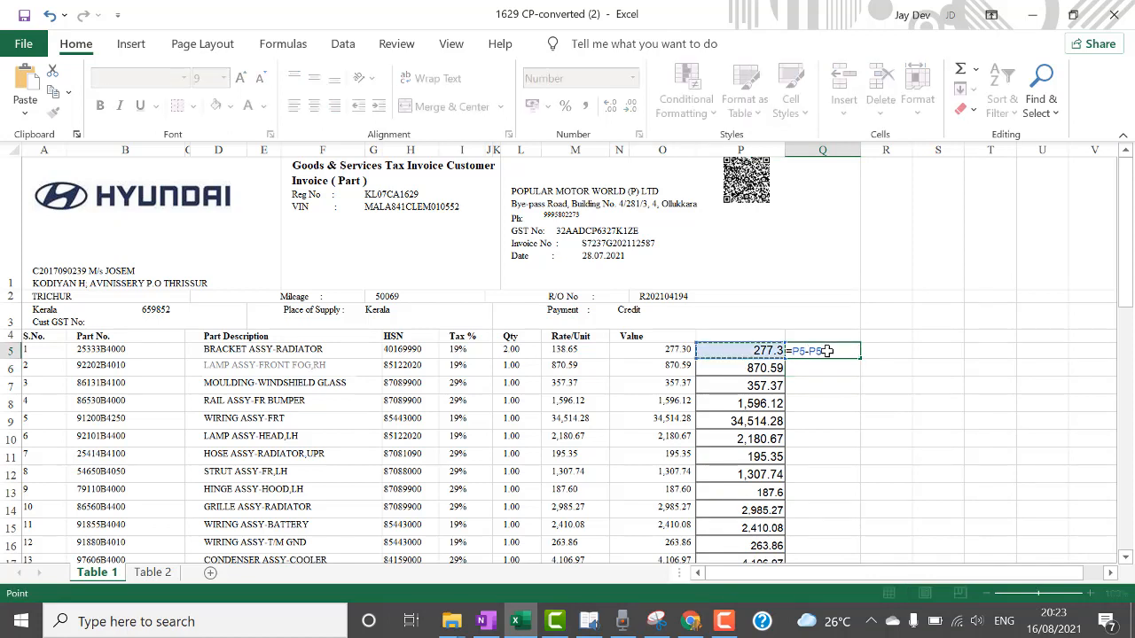
key("ctrl+Return")
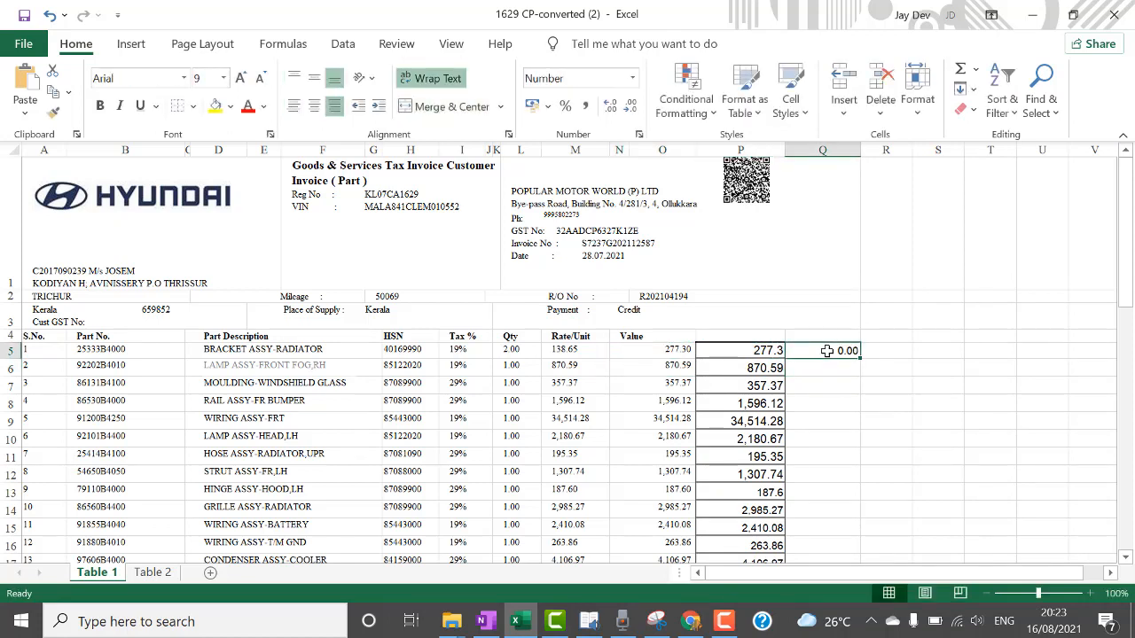
key("ctrl+c")
key("Down")
key("shift+Down")
key("shift+Down")
key("shift+Down")
key("shift+Down")
key("shift+Down")
key("shift+Down")
key("shift+Down")
key("shift+Down")
key("shift+Down")
key("shift+Down")
key("shift+Down")
key("shift+Down")
key("shift+Down")
key("shift+Down")
key("shift+Down")
key("shift+Down")
key("shift+Down")
key("shift+Down")
key("shift+Down")
key("shift+Down")
key("shift+Down")
key("shift+Down")
key("shift+Down")
key("shift+Down")
key("shift+Down")
key("shift+Down")
key("shift+Down")
key("shift+Down")
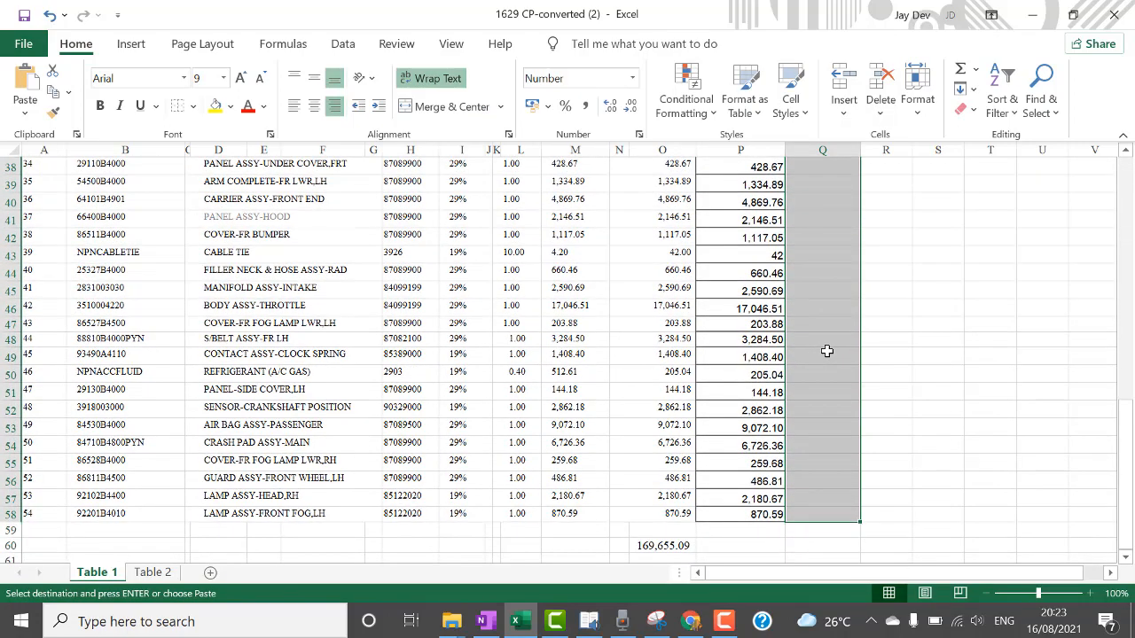
key("ctrl+v")
scroll(826, 351, "up", 13)
key("Down")
key("Down")
key("Down")
key("Down")
key("Down")
key("Down")
key("Down")
key("Down")
key("Down")
key("Down")
key("Down")
key("Down")
key("Down")
key("Down")
key("Down")
key("Down")
key("Down")
key("Down")
key("Down")
key("Down")
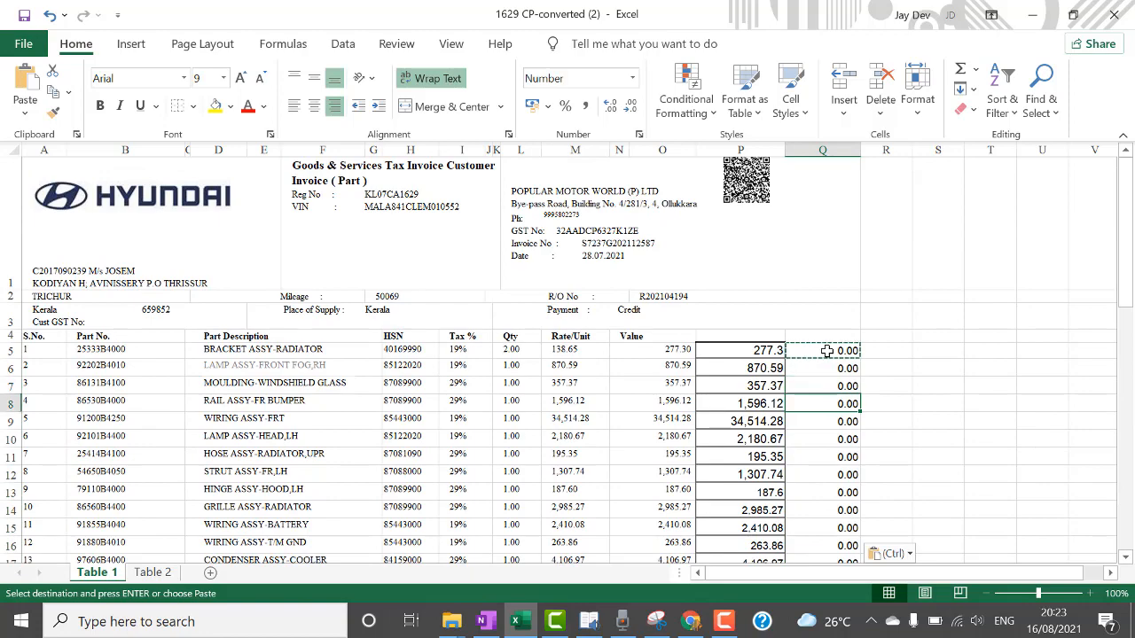
key("Up")
key("Up")
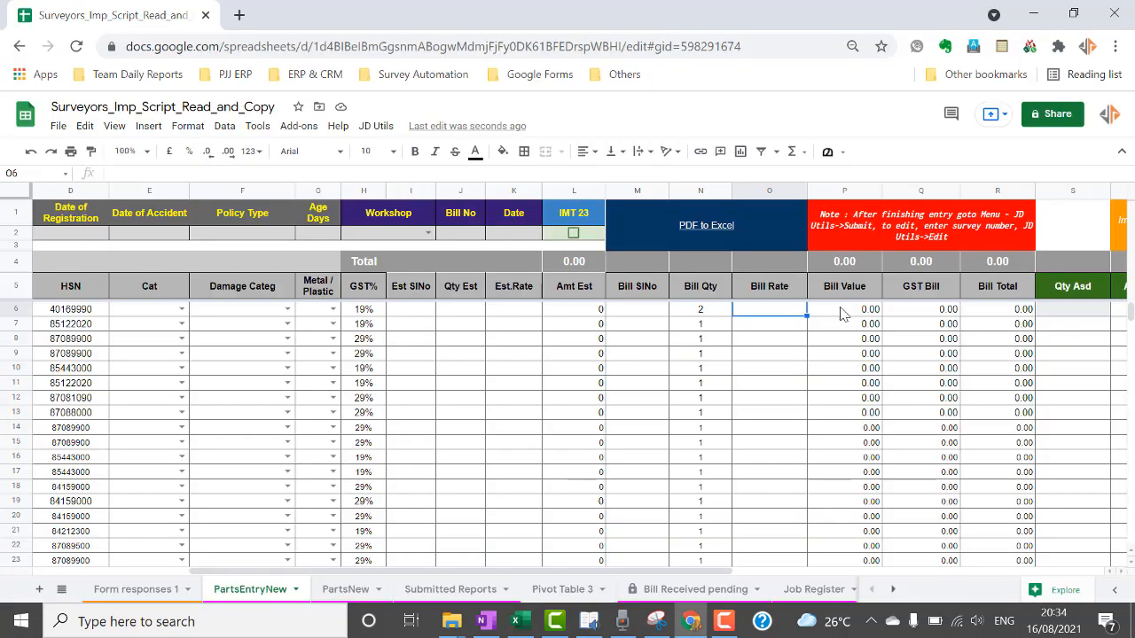
Paste the invoice values into Bill Value at P6 and dismiss the resulting #REF! array error.
left_click(842, 314)
key("ctrl+v")
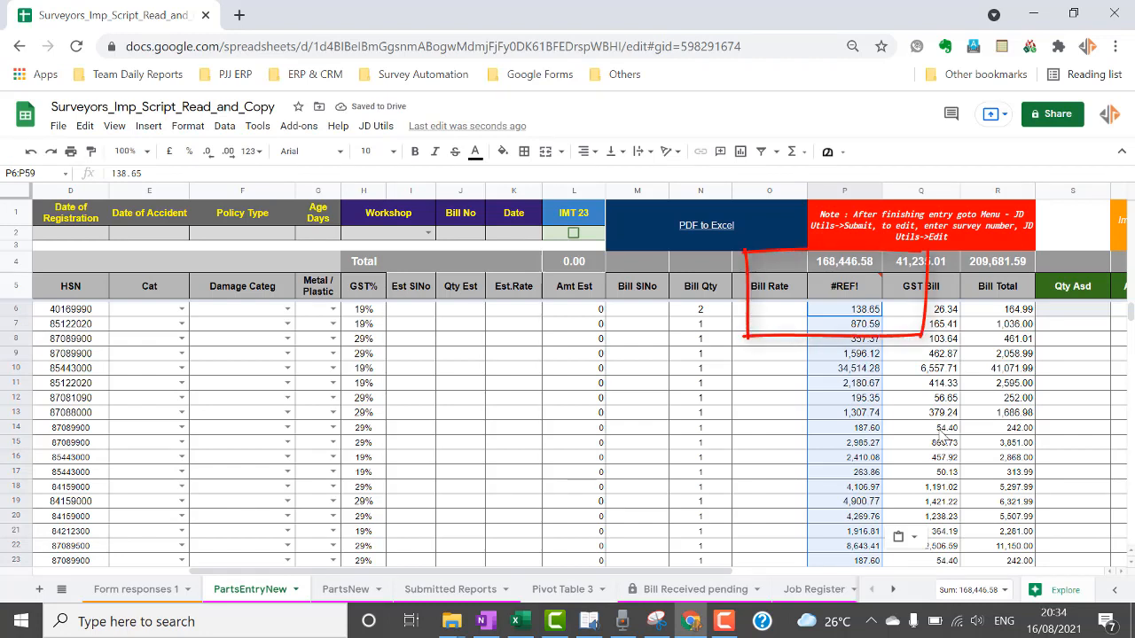
mouse_move(831, 303)
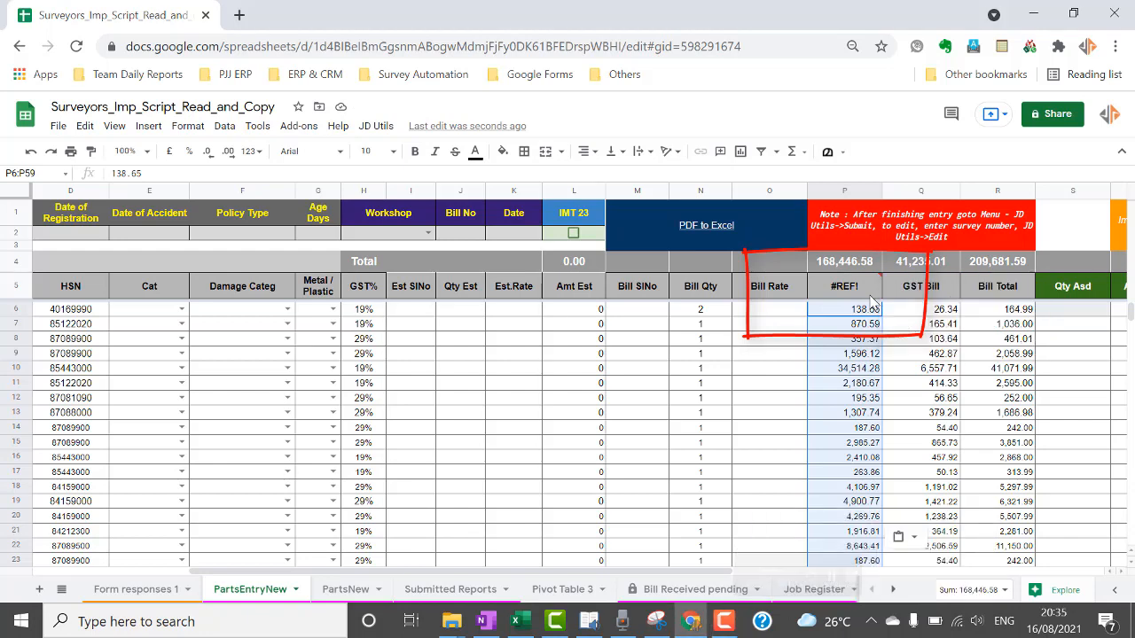
left_click(700, 367)
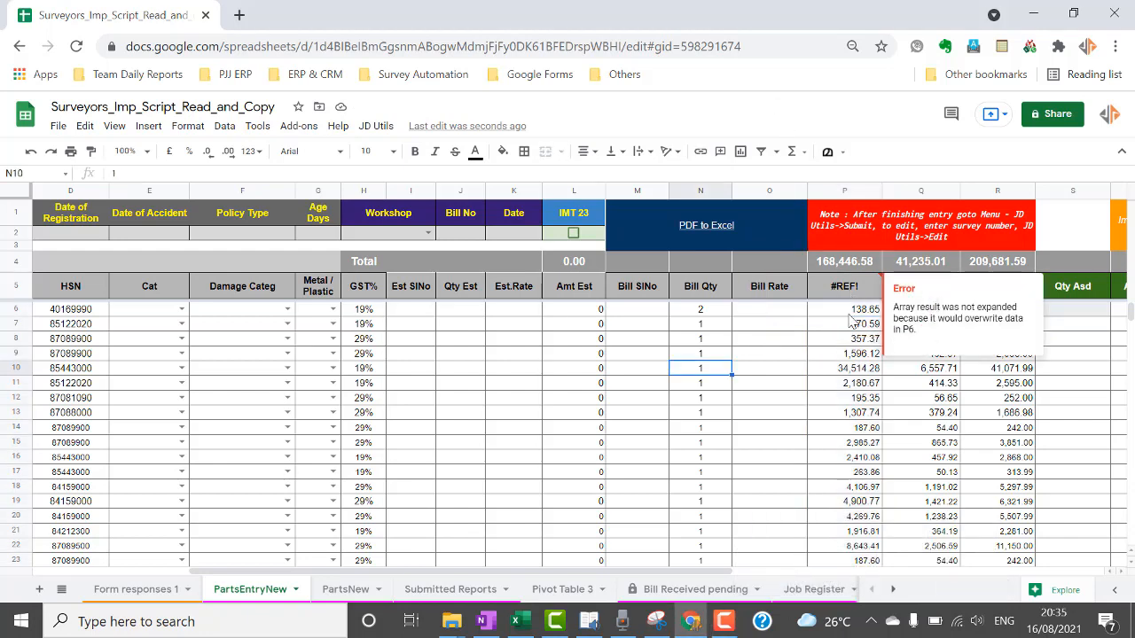
Delete the pasted values from the Bill Value column and return to the first Bill Rate cell.
left_click(849, 312)
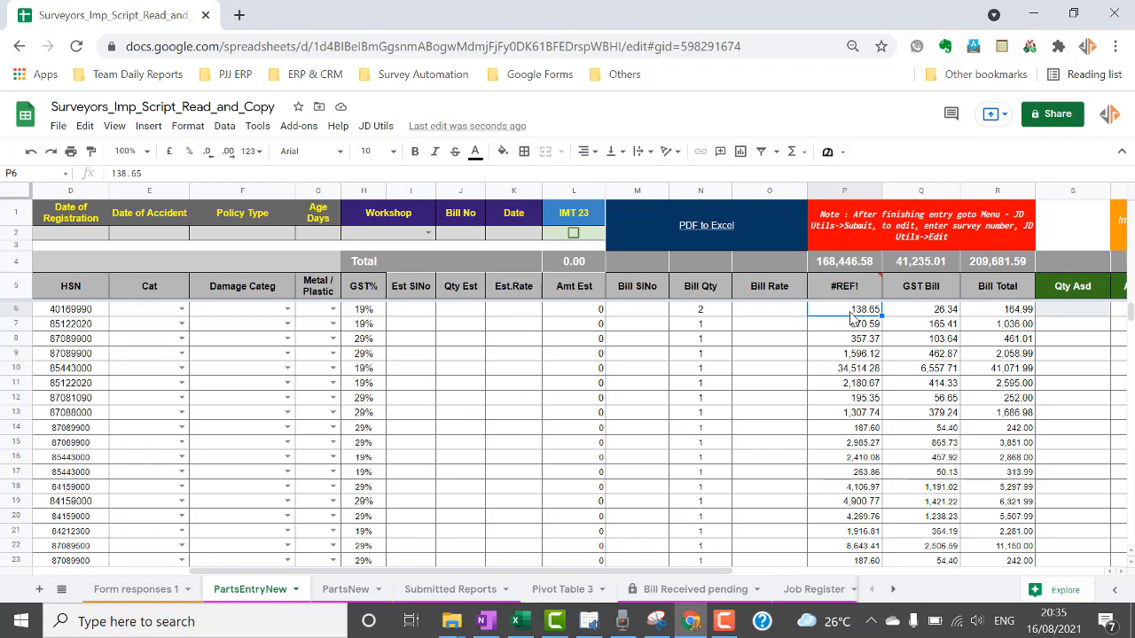
key("shift+Down")
key("shift+Down")
key("shift+Down")
key("shift+Down")
key("shift+Down")
key("shift+Down")
key("shift+Down")
key("shift+Down")
key("shift+Down")
key("shift+Down")
key("shift+Down")
key("shift+Down")
key("shift+Down")
key("shift+Down")
key("shift+Down")
key("shift+Down")
key("shift+Down")
key("shift+Down")
key("shift+Down")
key("shift+Down")
key("shift+Down")
key("shift+Down")
key("shift+Down")
key("shift+Down")
key("shift+Down")
key("shift+Down")
key("shift+Down")
key("shift+Down")
key("shift+Down")
key("shift+Down")
key("shift+Down")
key("shift+Down")
key("shift+Down")
key("shift+Down")
key("shift+Down")
key("shift+Down")
key("shift+Down")
key("shift+Down")
key("shift+Down")
key("shift+Down")
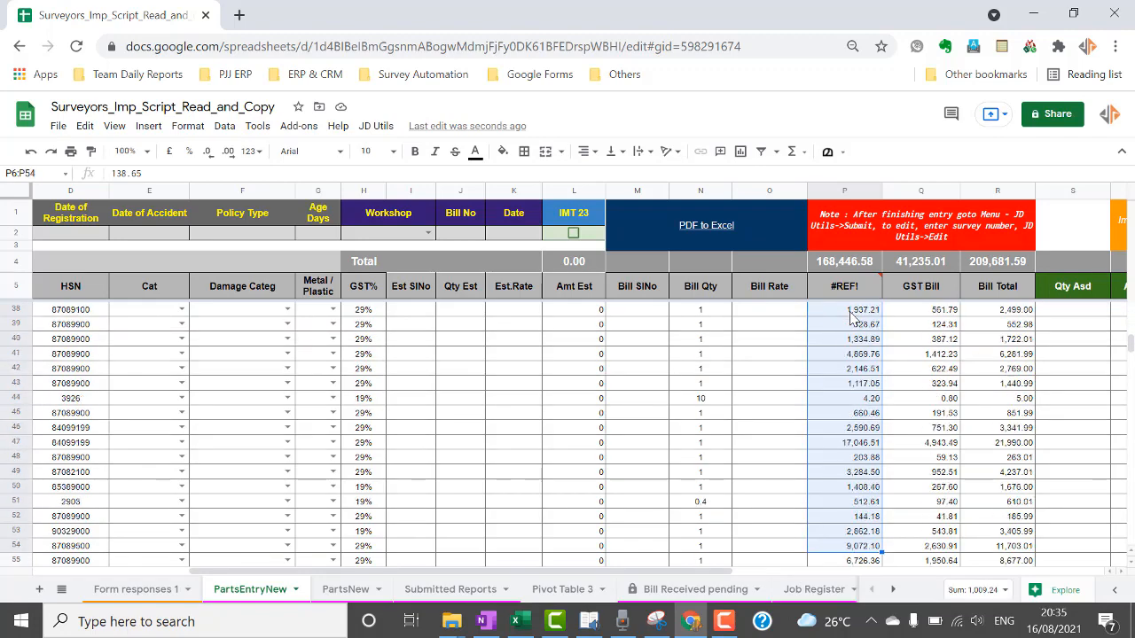
key("Delete")
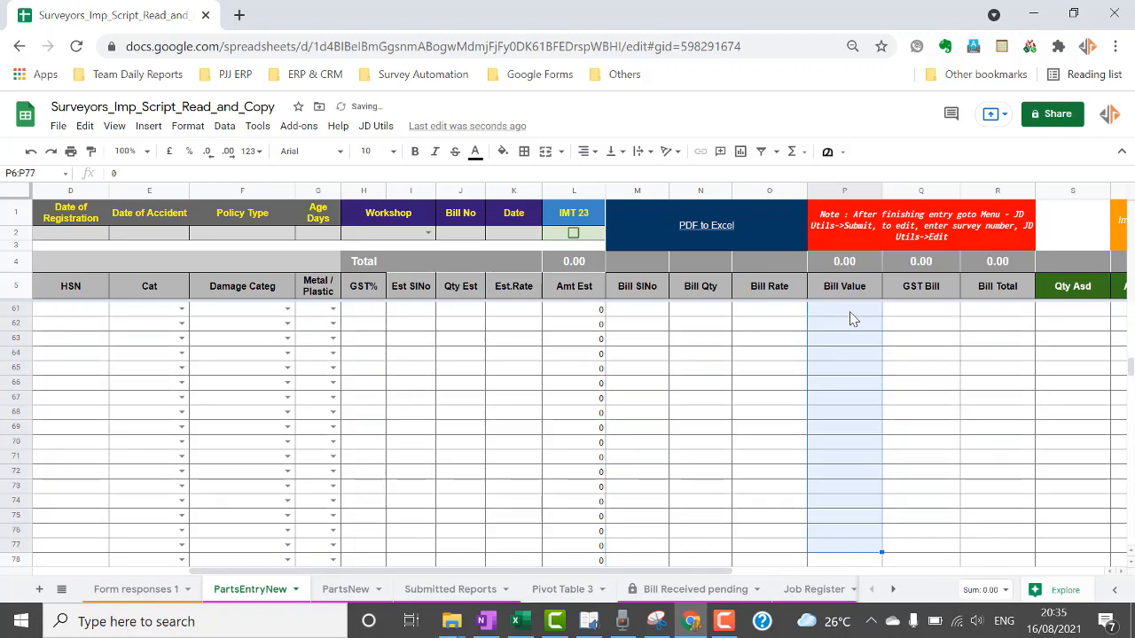
key("Up")
key("Up")
key("Up")
key("Down")
key("Down")
key("Down")
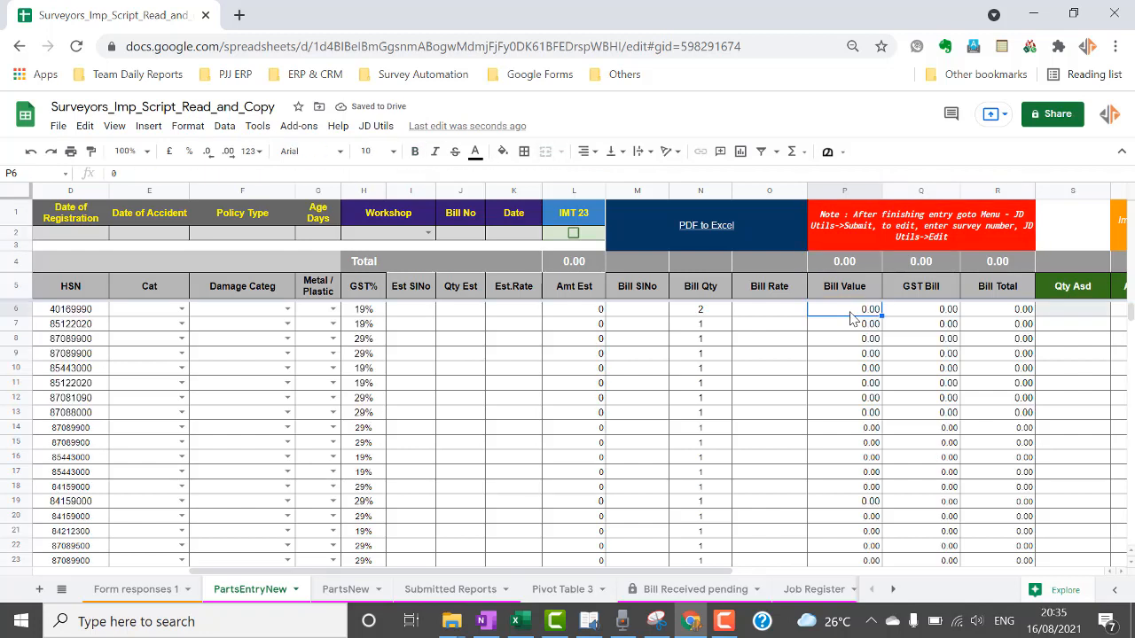
key("Left")
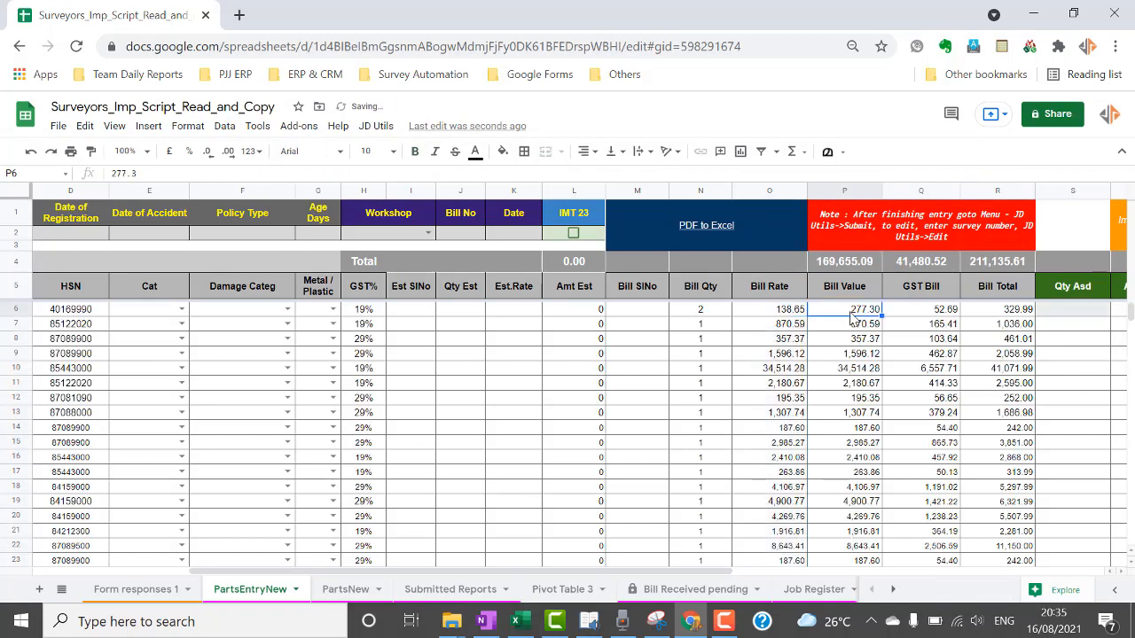
left_click(718, 317)
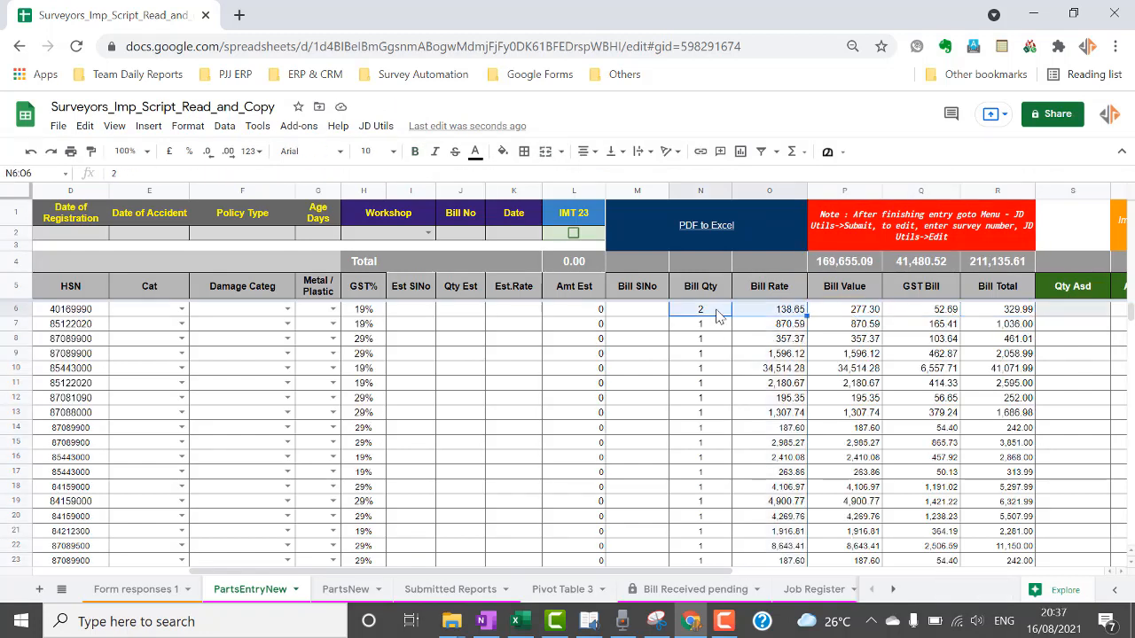
Copy Bill Qty and Bill Rate for rows 6–59 into Qty Asd and Asd.Rate, making Amt Asd 147,196.70.
key("ctrl+shift+Down")
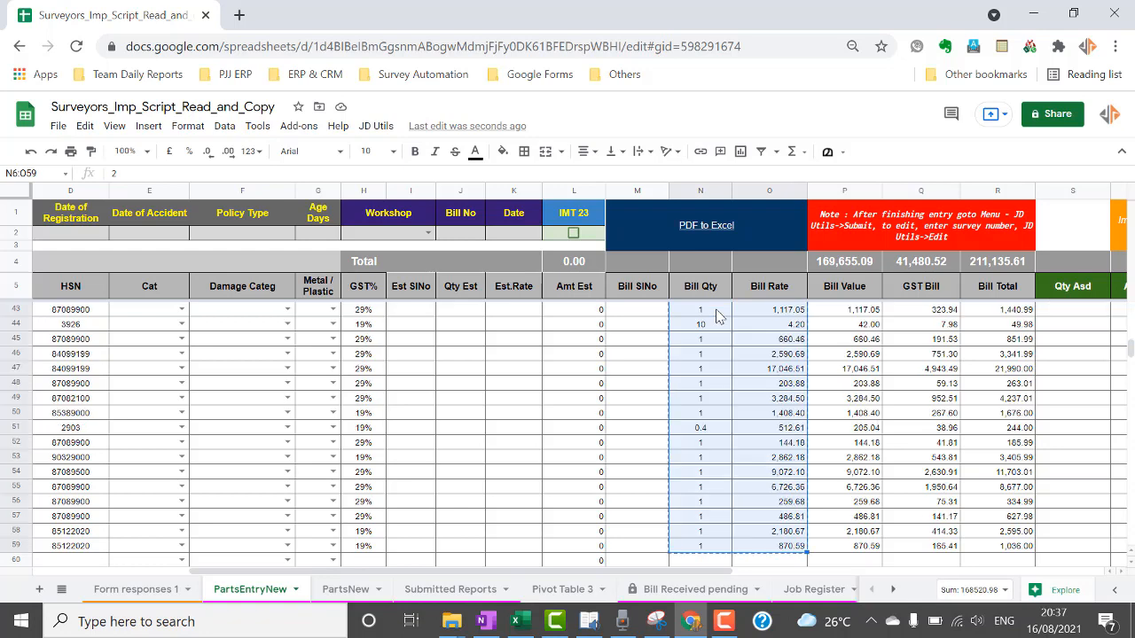
key("Up")
key("Down")
key("Right")
key("Right")
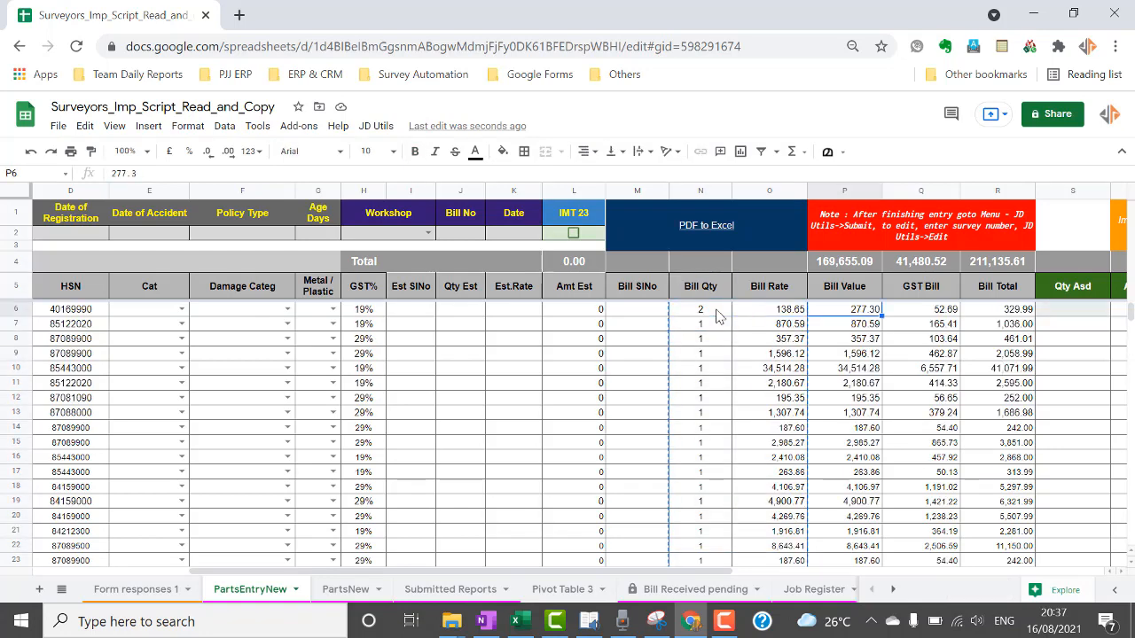
key("Right")
key("Right")
key("Right")
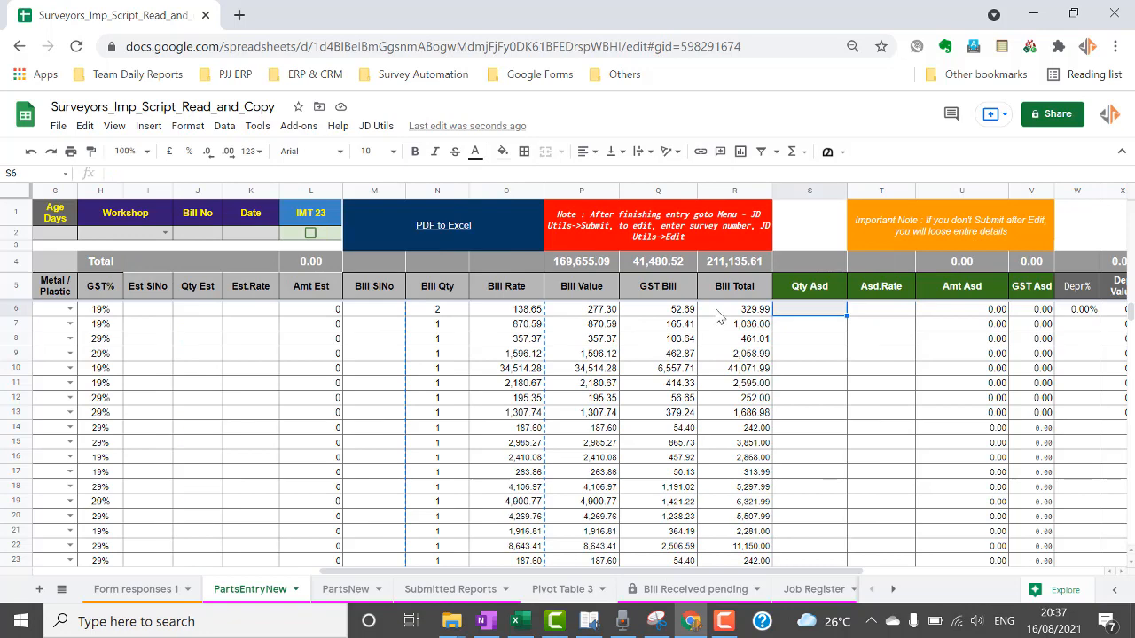
key("ctrl+v")
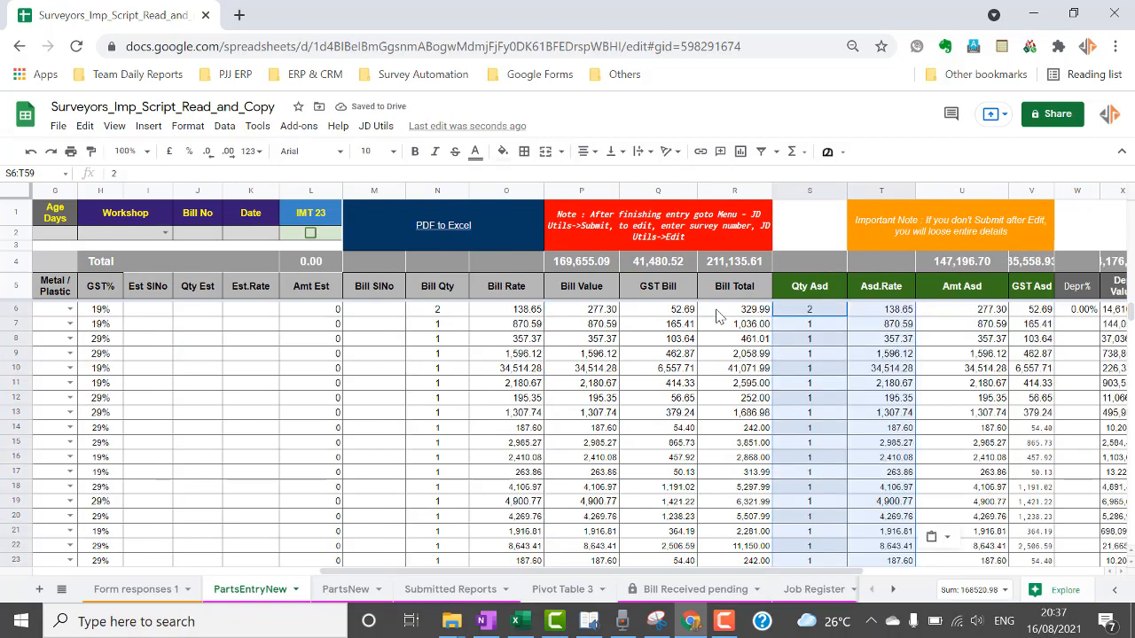
key("Right")
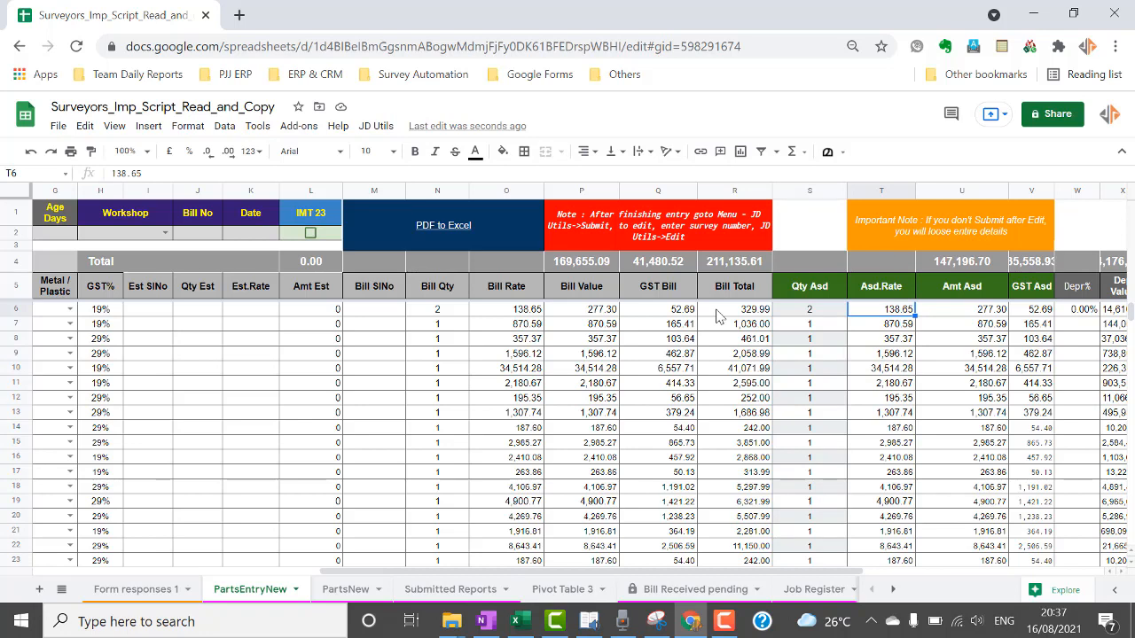
Set the assessed quantity to 0 for rows 13 and 16.
left_click(820, 357)
key("Down")
key("Down")
key("Down")
key("Down")
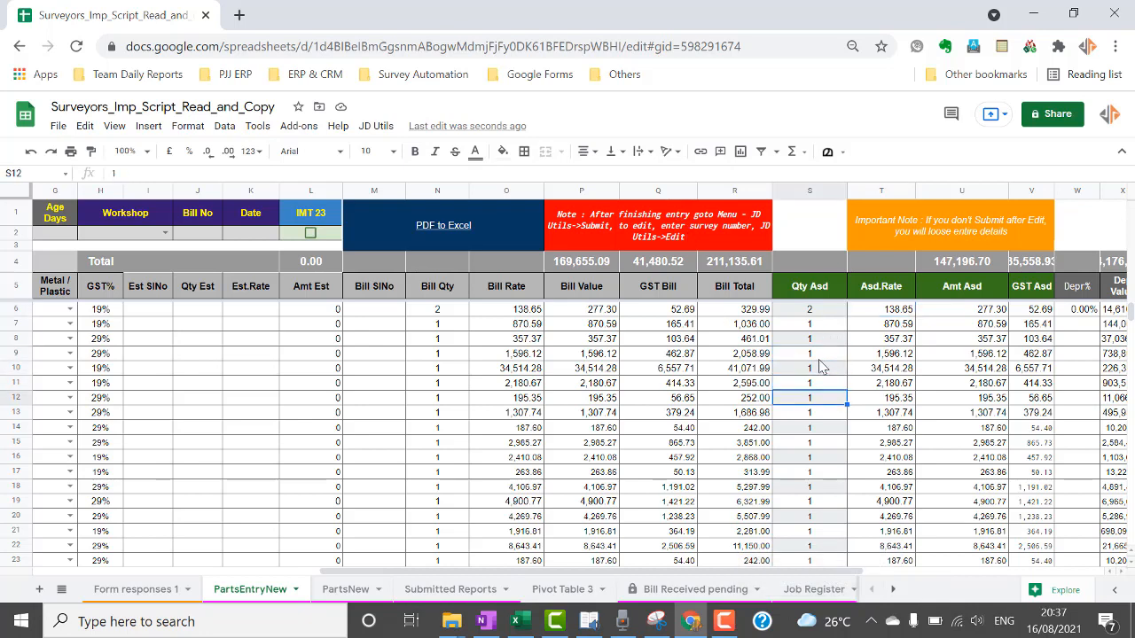
type("0")
key("Return")
key("Down")
key("Down")
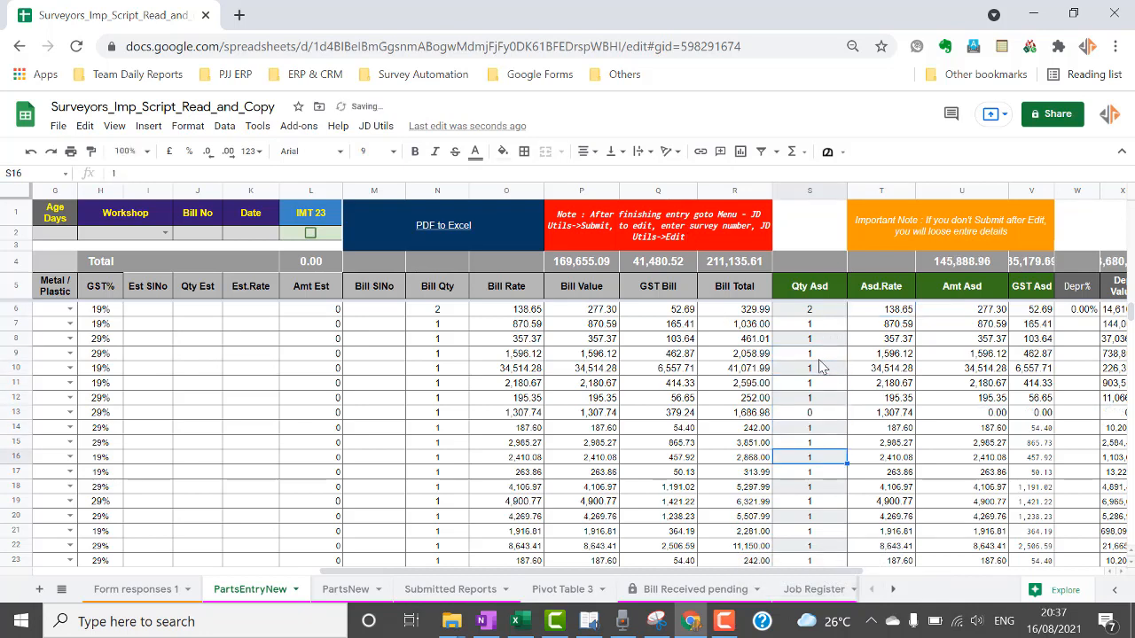
type("0")
key("Return")
Zero row 14's assessed rate and set the first part's Prt/lbr to P.
key("Up")
key("Up")
key("Up")
key("Right")
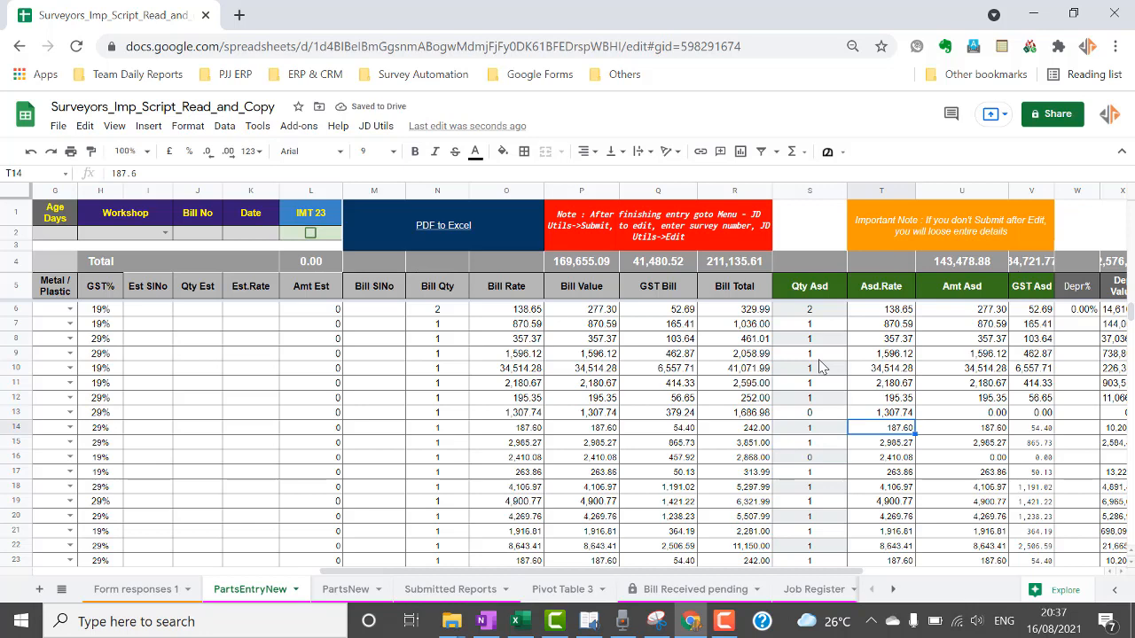
type("0")
key("Return")
key("Down")
key("Down")
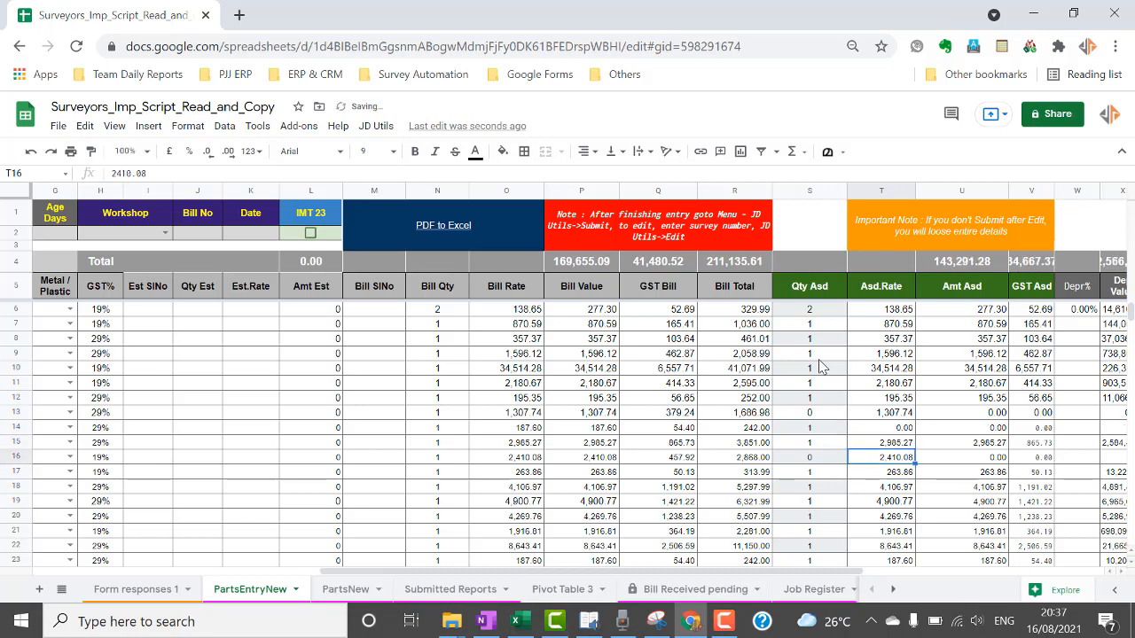
key("Up")
key("Up")
key("Up")
key("Up")
key("Up")
key("Up")
key("Up")
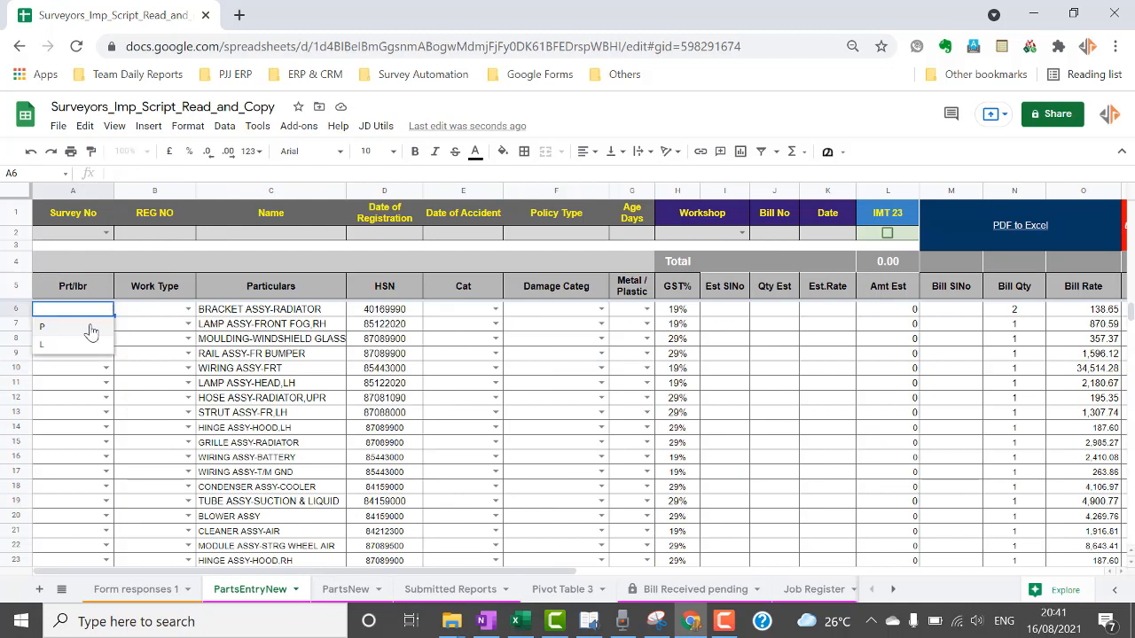
left_click(90, 328)
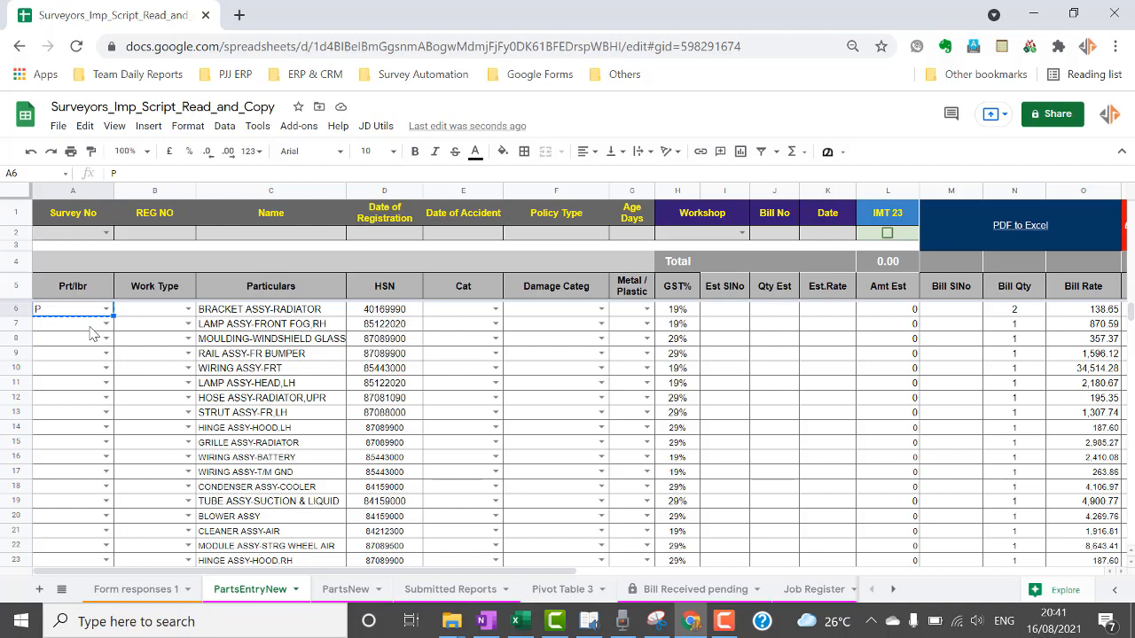
Select the Prt/lbr cells below A6 down to the last part row.
key("ctrl+v")
left_click(78, 404)
left_click(80, 309)
key("Down")
key("shift+Down")
key("shift+Down")
key("shift+Down")
key("shift+Down")
key("shift+Down")
key("shift+Down")
key("shift+Down")
key("shift+Down")
key("shift+Down")
key("shift+Down")
key("shift+Down")
key("shift+Down")
key("shift+Down")
key("shift+Down")
key("shift+Down")
key("shift+Down")
key("shift+Down")
key("shift+Down")
key("shift+Down")
key("shift+Down")
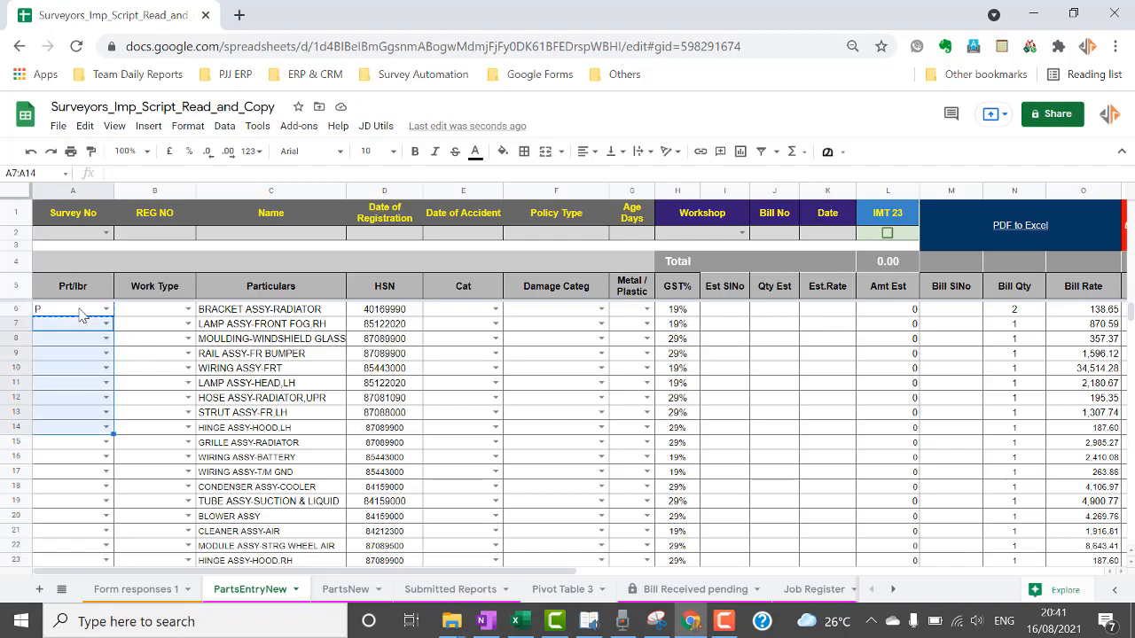
key("shift+Down")
key("shift+Down")
key("shift+Down")
key("shift+Down")
key("shift+Down")
key("shift+Down")
key("shift+Down")
key("shift+Down")
key("shift+Down")
key("shift+Down")
key("shift+Down")
key("shift+Down")
key("shift+Down")
key("shift+Down")
key("shift+Down")
key("shift+Down")
key("shift+Down")
key("shift+Down")
key("shift+Down")
key("shift+Down")
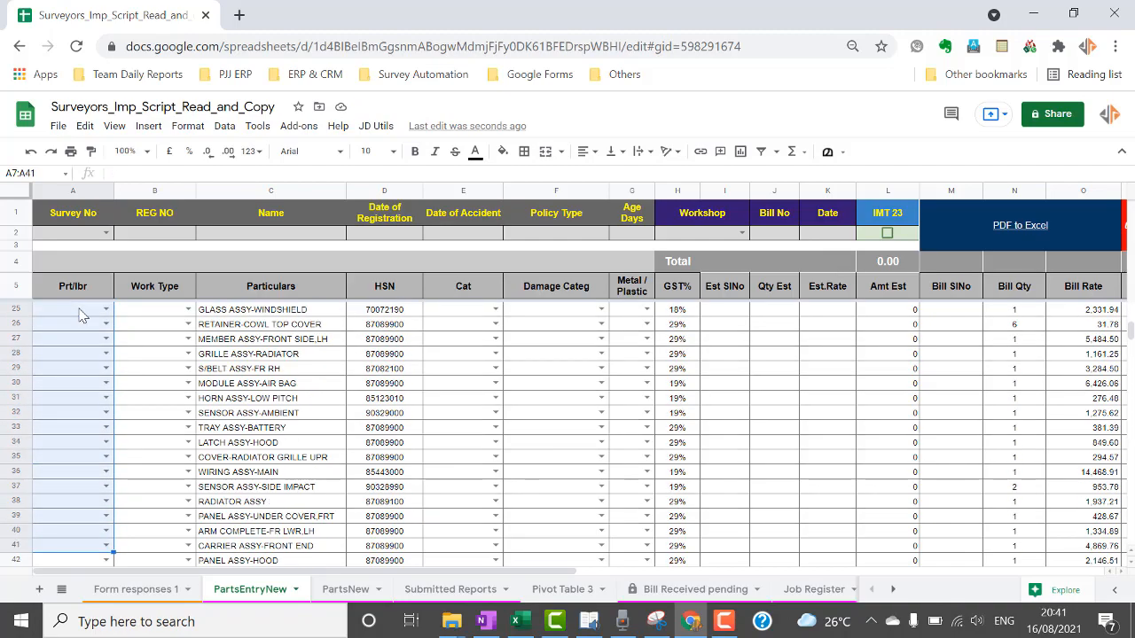
key("shift+Down")
key("shift+Down")
key("shift+Down")
key("shift+Down")
key("shift+Down")
key("shift+Down")
key("shift+Down")
key("shift+Down")
key("shift+Down")
key("shift+Down")
key("shift+Down")
key("shift+Down")
key("shift+Down")
key("shift+Down")
key("shift+Up")
key("shift+Up")
key("shift+Up")
key("shift+Up")
key("shift+Up")
key("shift+Up")
key("shift+Up")
key("shift+Up")
key("shift+Up")
key("shift+Up")
key("shift+Up")
key("shift+Up")
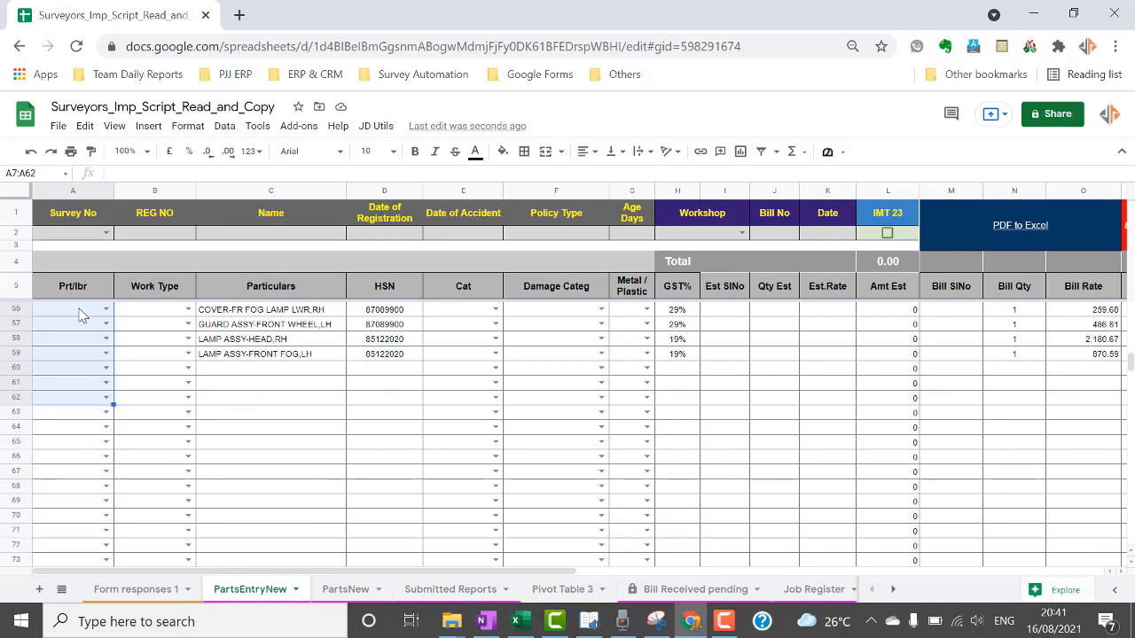
key("shift+Up")
Fill all selected Prt/lbr cells with P at once.
type("P")
key("ctrl+Return")
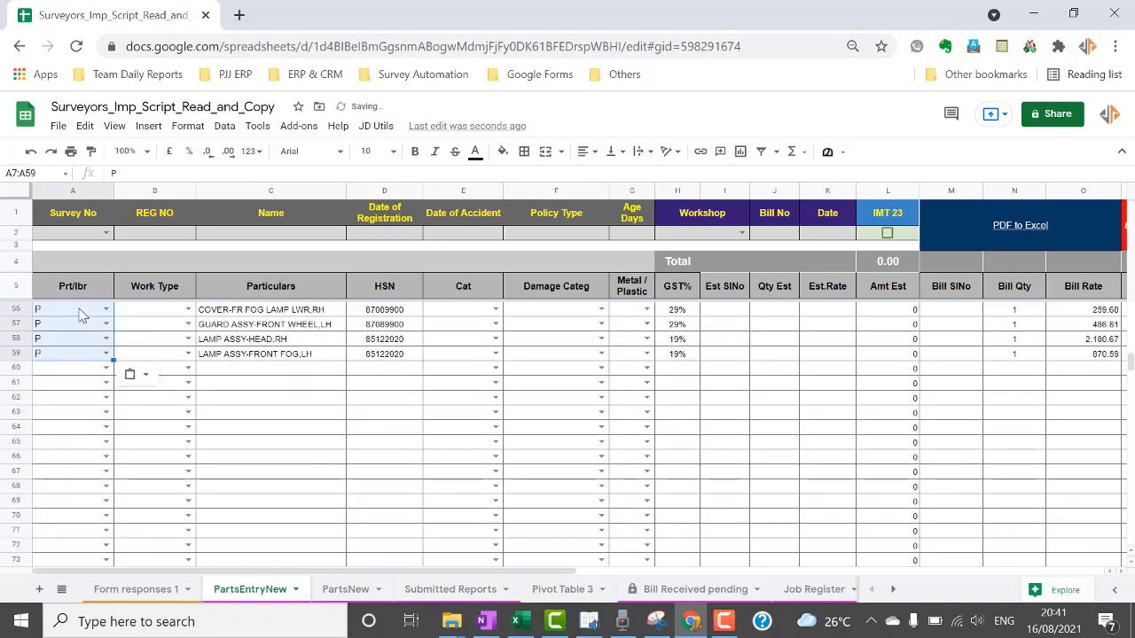
key("ctrl+Up")
key("Down")
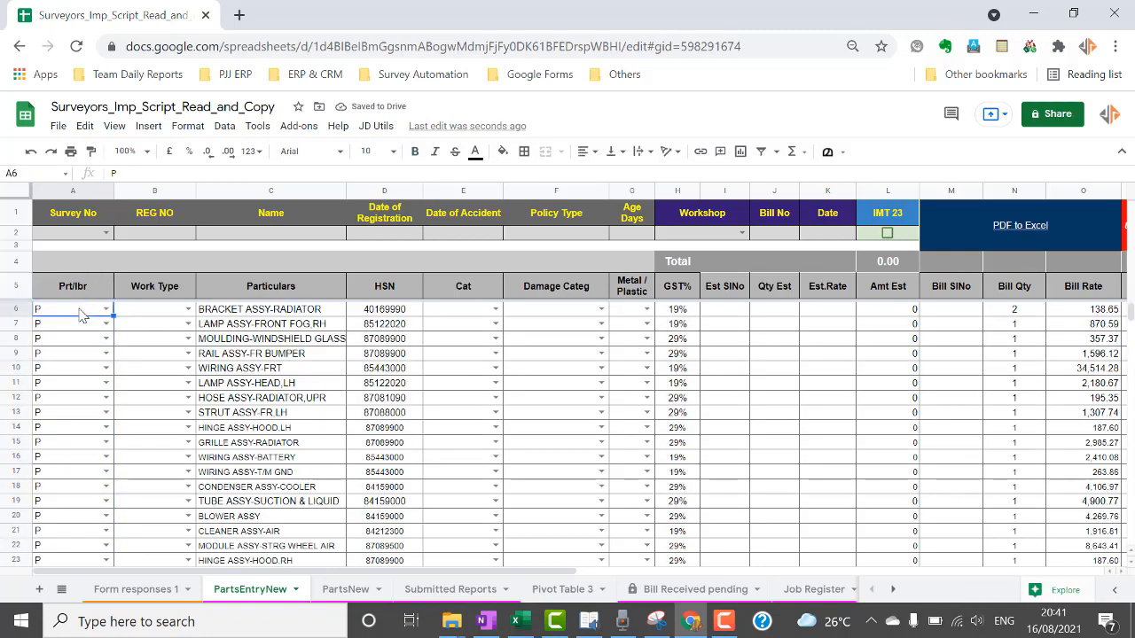
key("F9")
key("alt+Tab")
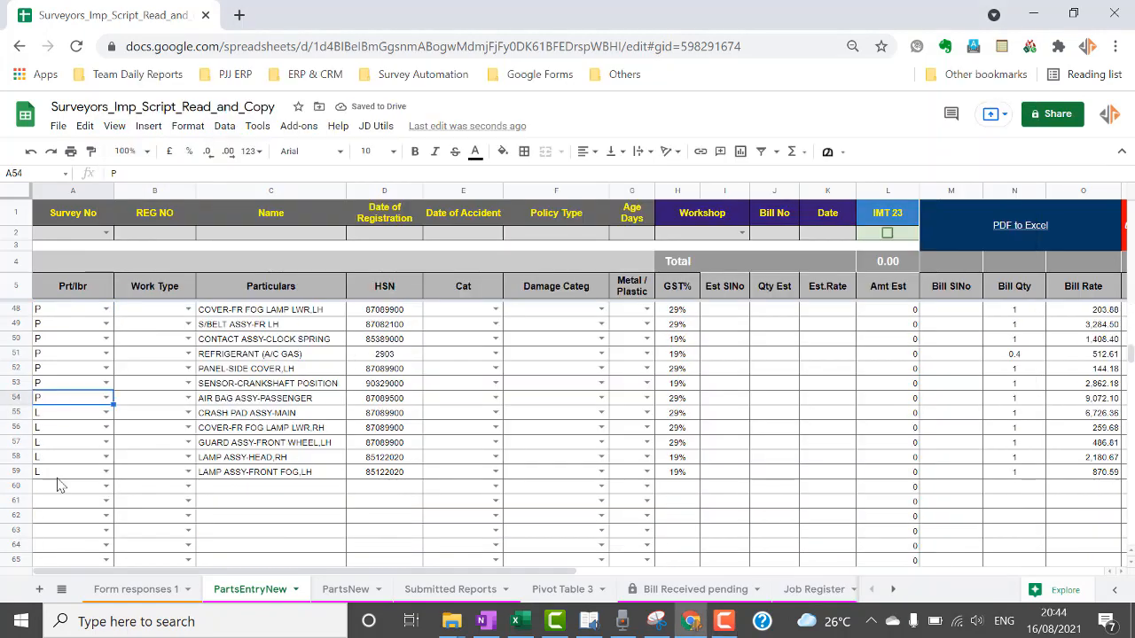
key("Right")
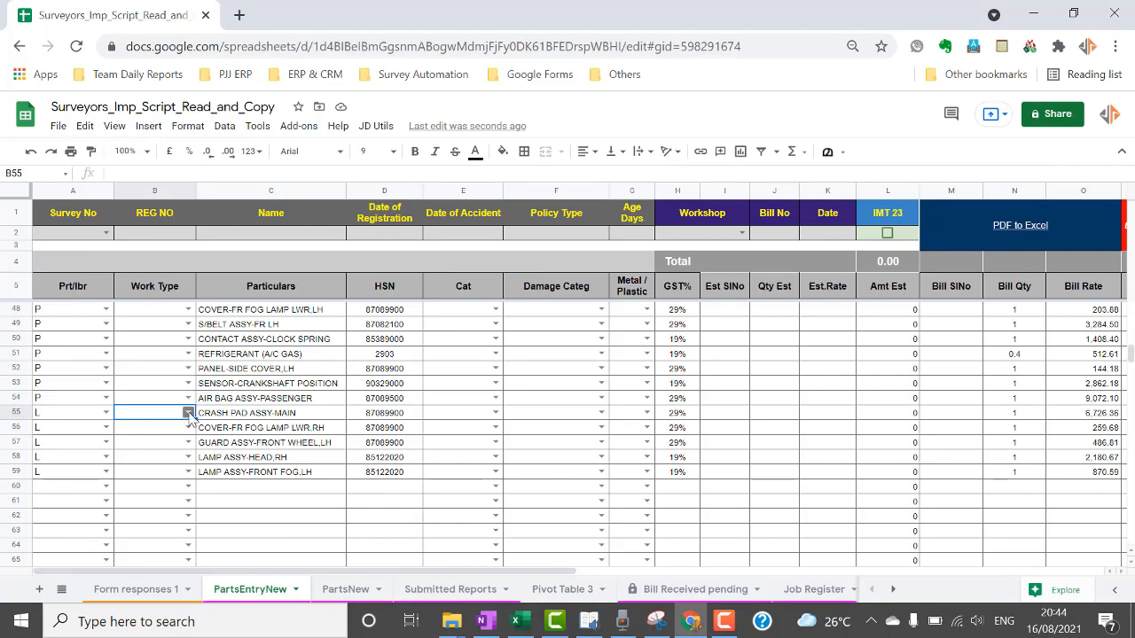
Choose Repair for row 55's Work Type and PAITING for rows 56 and 57.
left_click(188, 413)
left_click(168, 494)
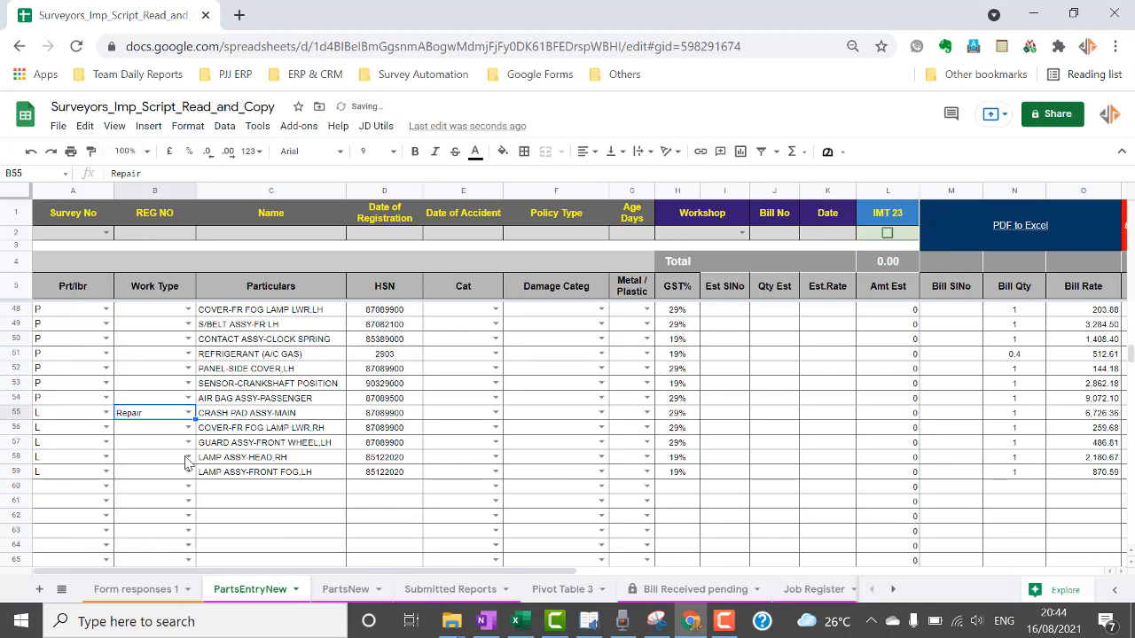
left_click(188, 428)
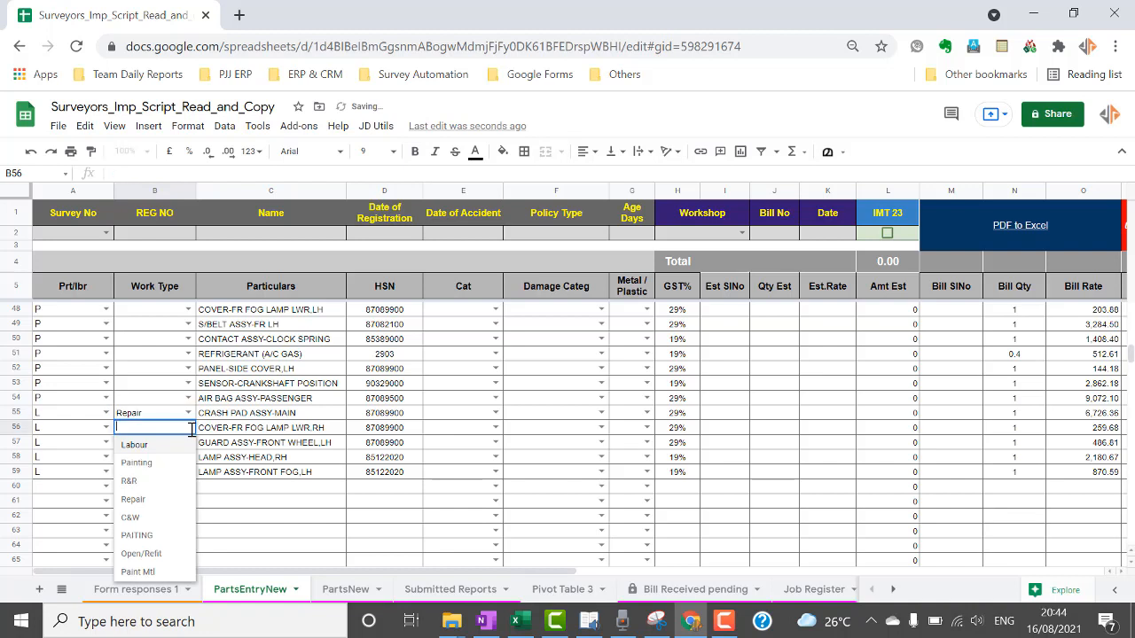
left_click(149, 535)
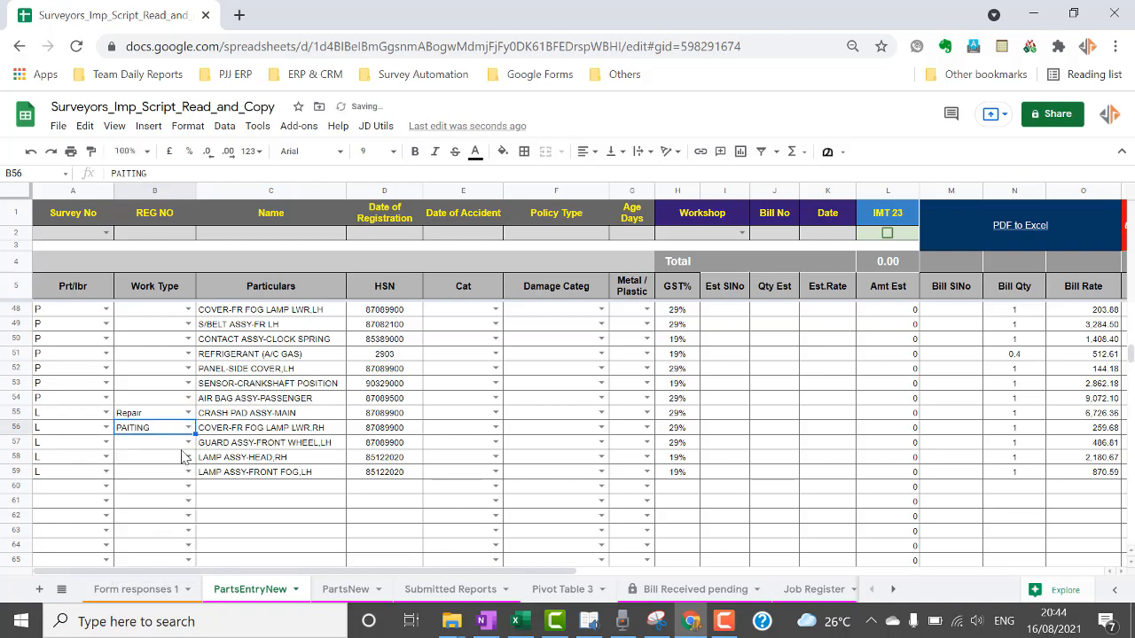
left_click(188, 441)
left_click(138, 551)
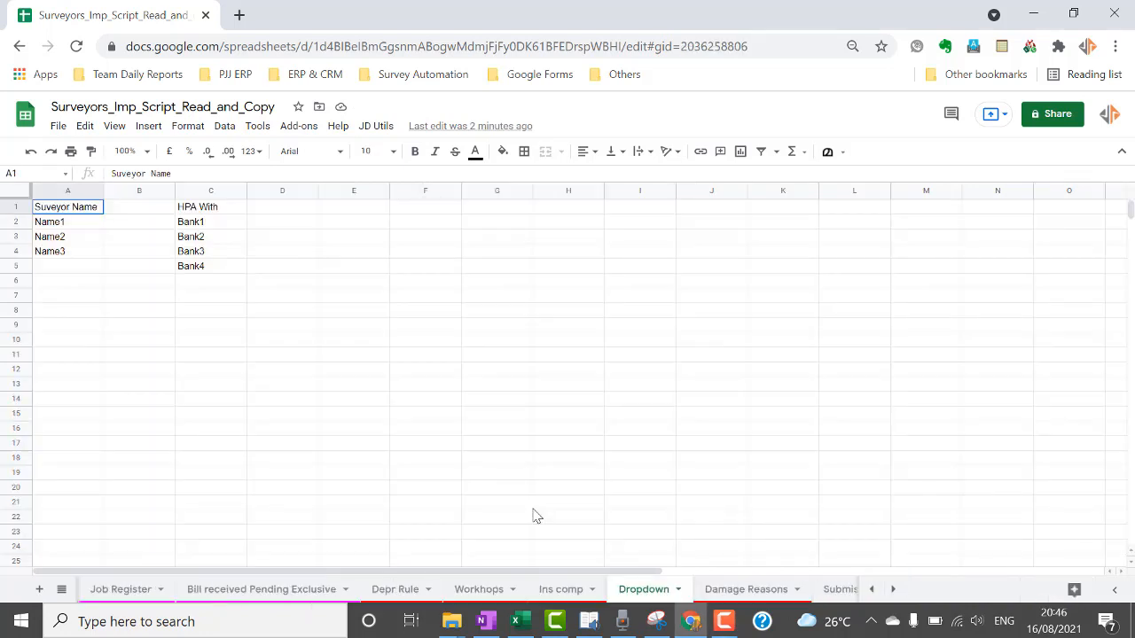
On the Damage Reasons sheet, delete C&W and PAITING from the Work Type list.
key("ctrl+shift+Page_Down")
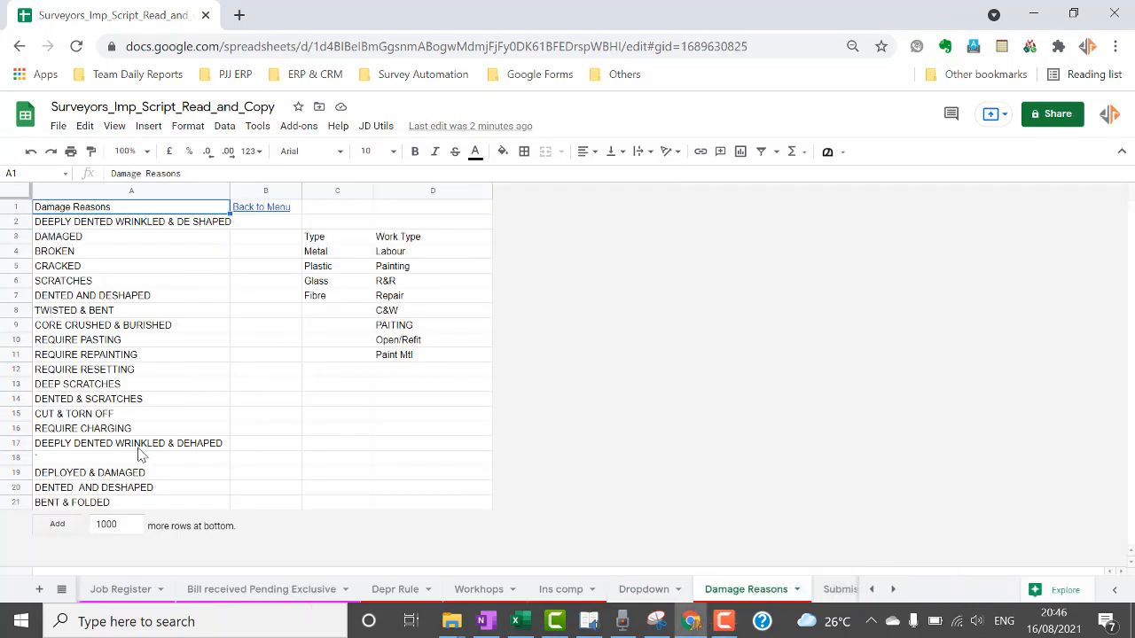
left_click(154, 445)
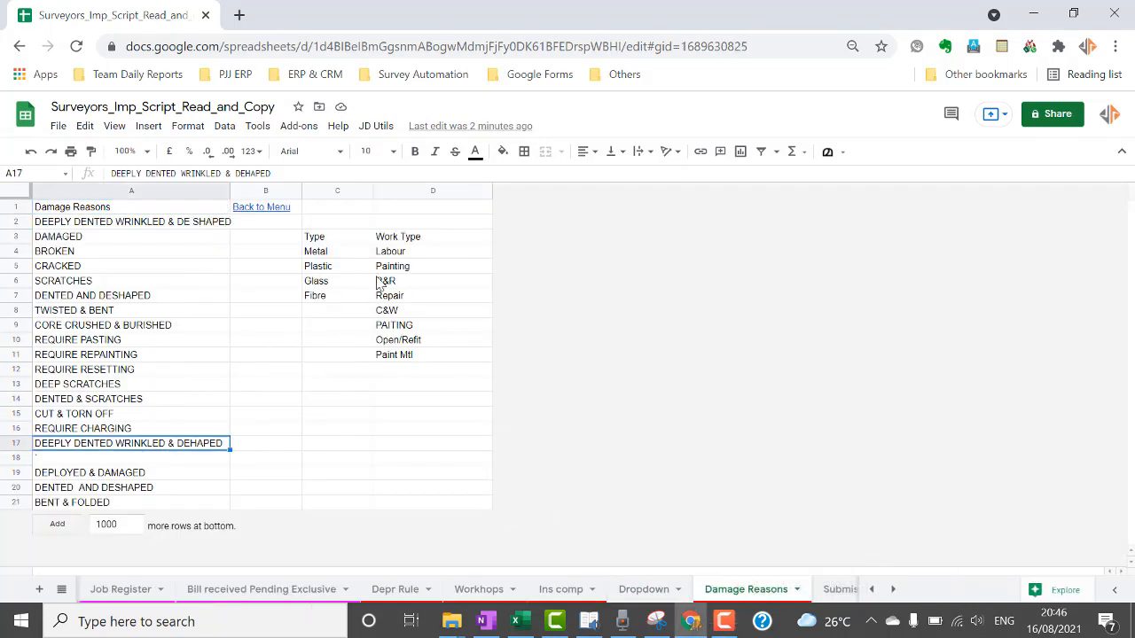
left_click(417, 315)
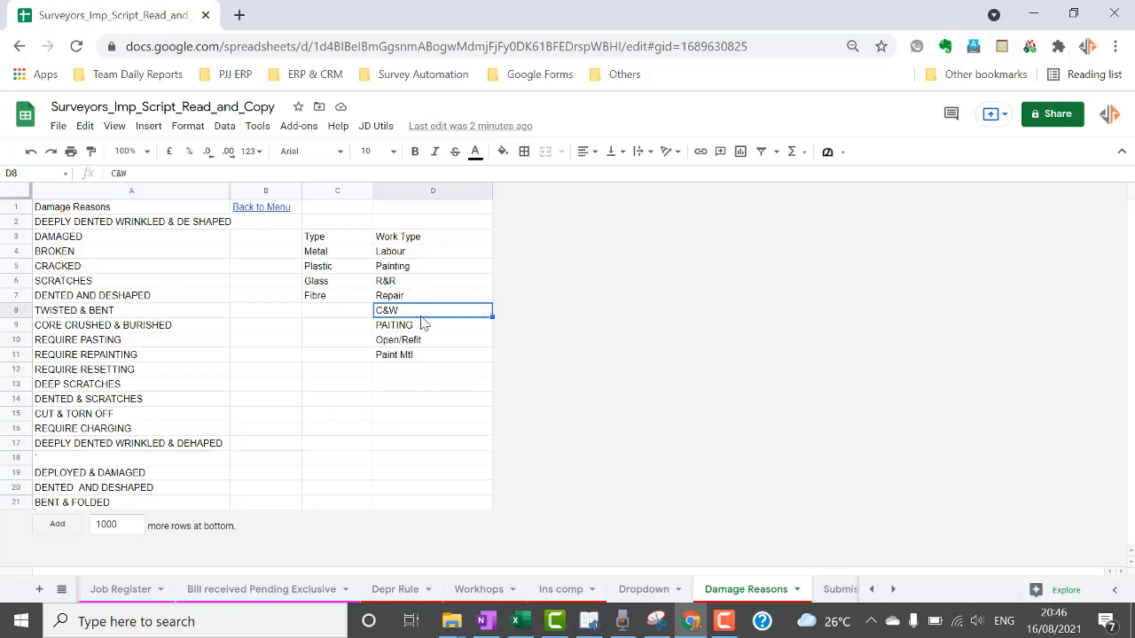
key("Delete")
key("shift+Down")
key("shift+Down")
key("shift+Down")
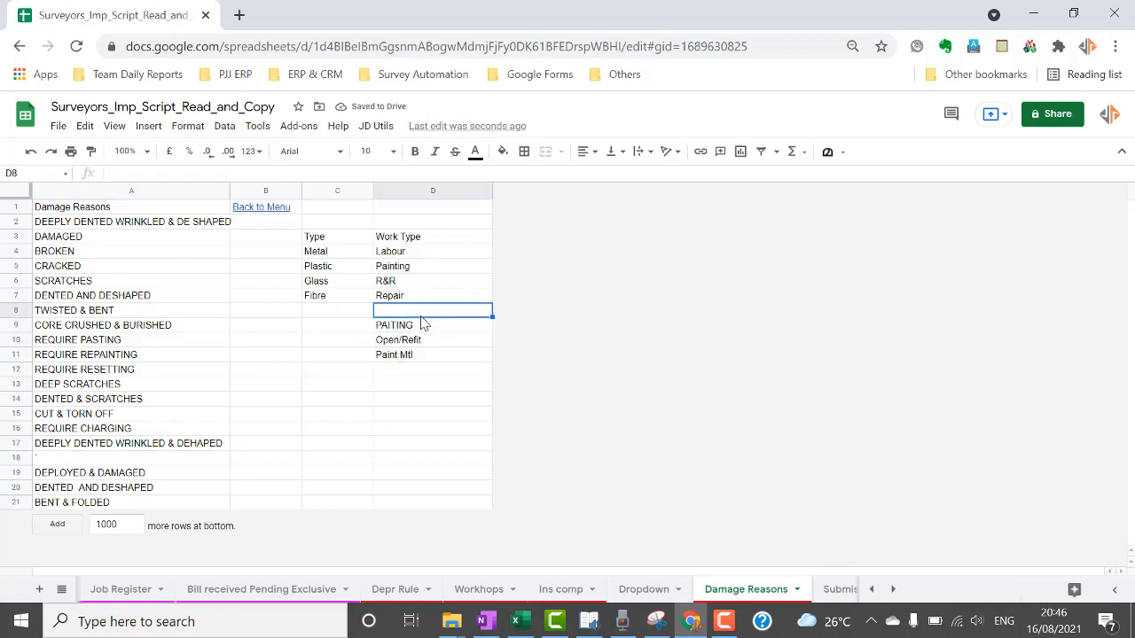
left_click(423, 323)
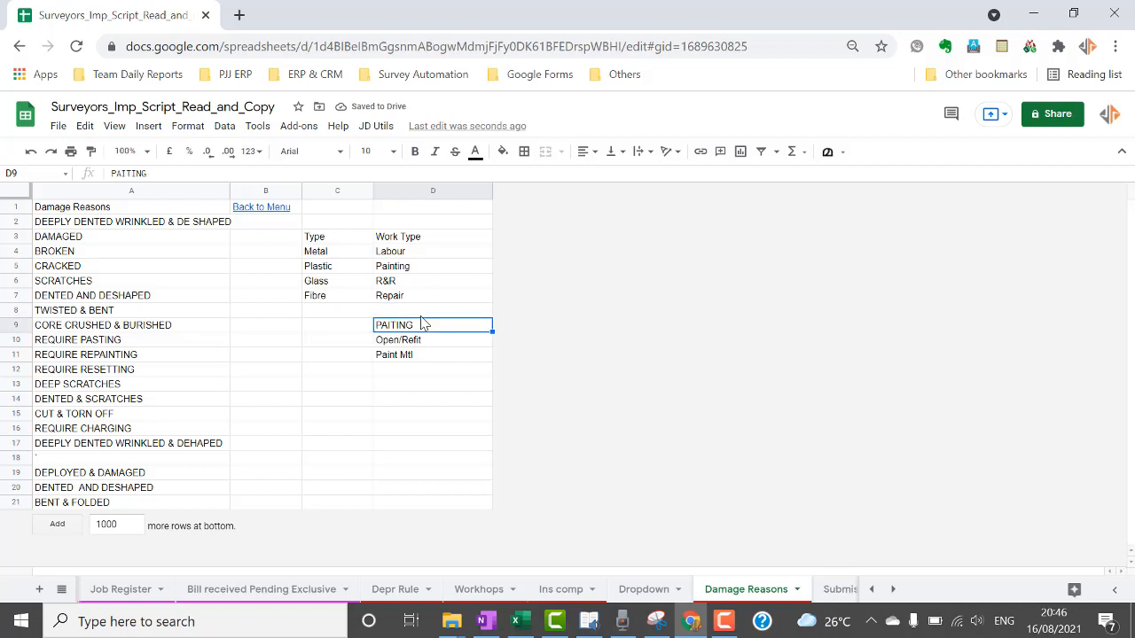
key("Delete")
Move the Open/Refit and Paint Mtl entries up into the emptied cells.
key("Down")
key("shift+Down")
key("ctrl+c")
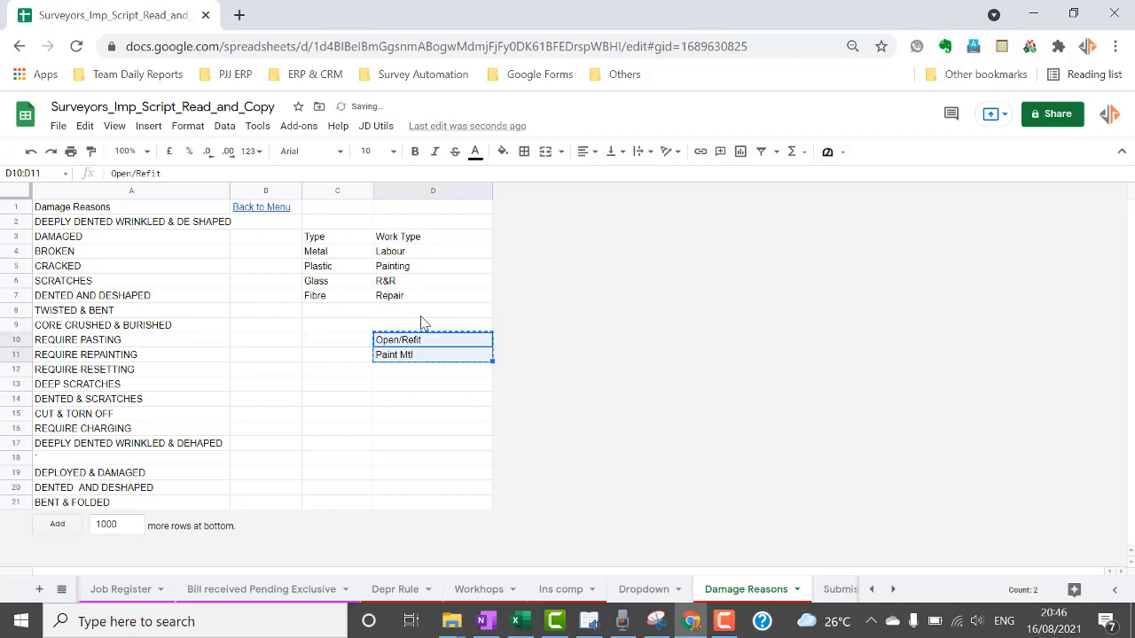
key("Up")
key("Up")
key("Up")
key("Down")
key("ctrl+v")
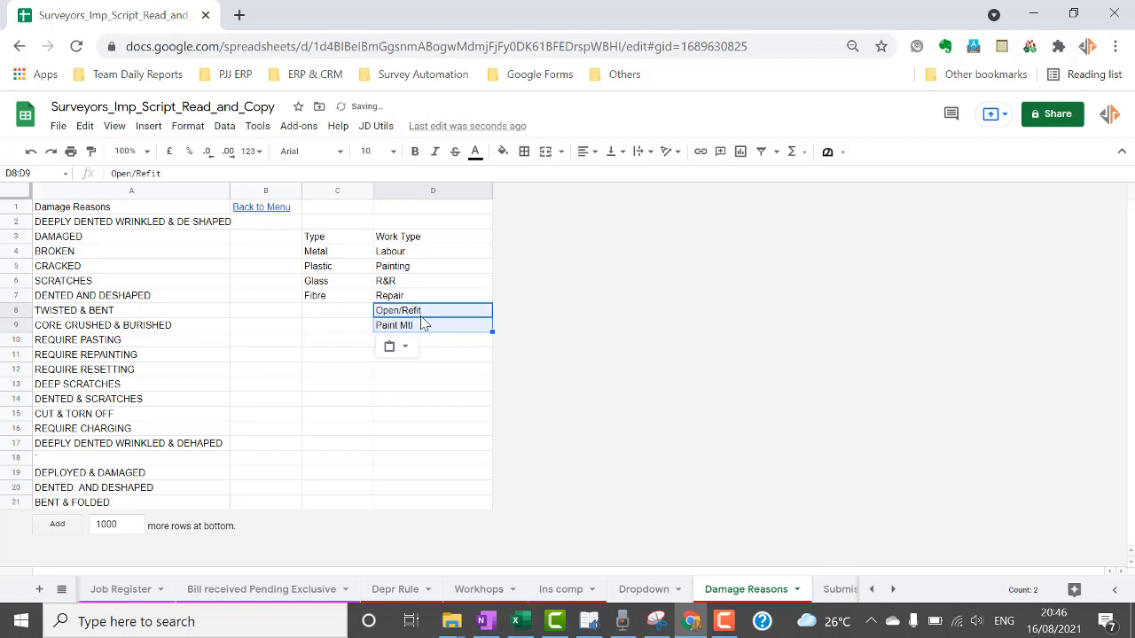
key("Down")
key("Up")
key("Up")
key("Up")
key("Down")
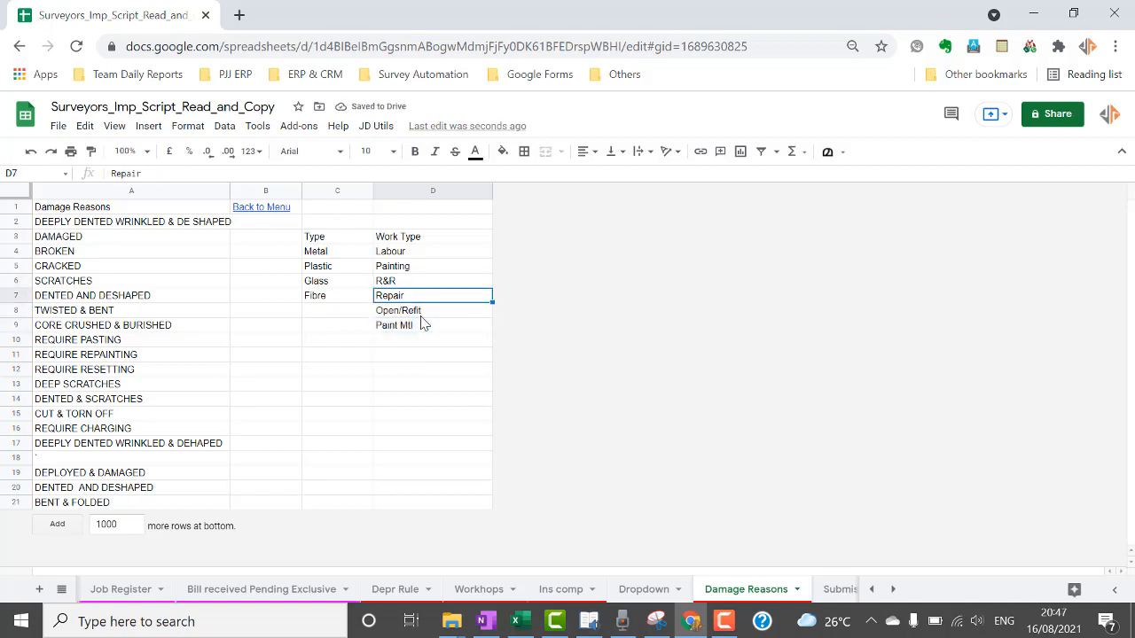
key("Up")
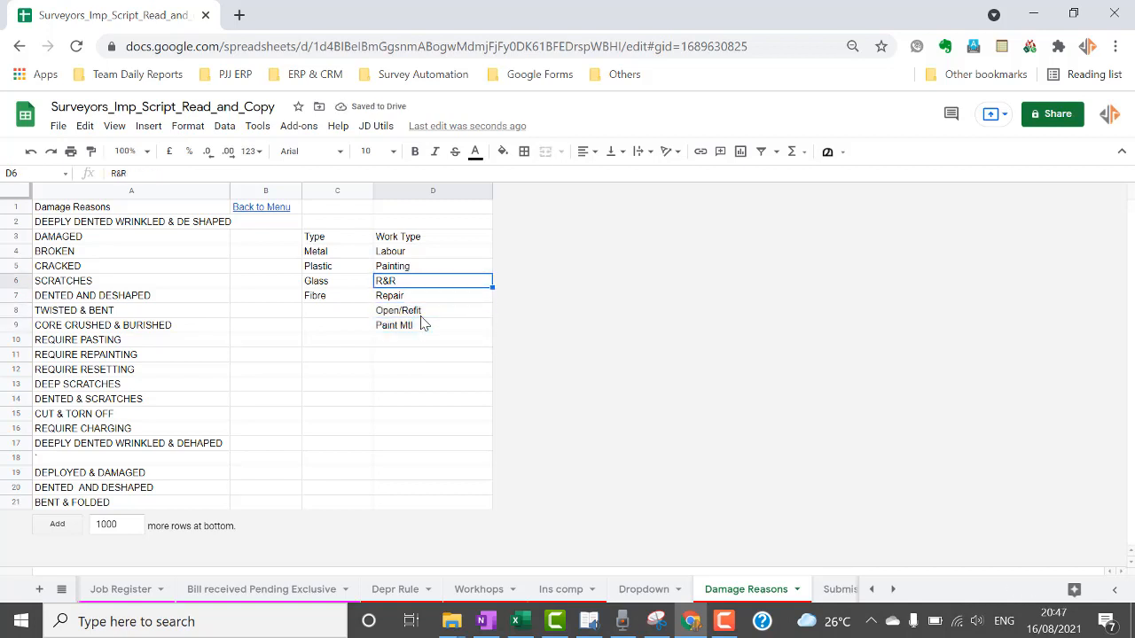
Replace R&R with Repair, clear the leftover entries, and return to PartsEntryNew.
type("Repair")
key("Return")
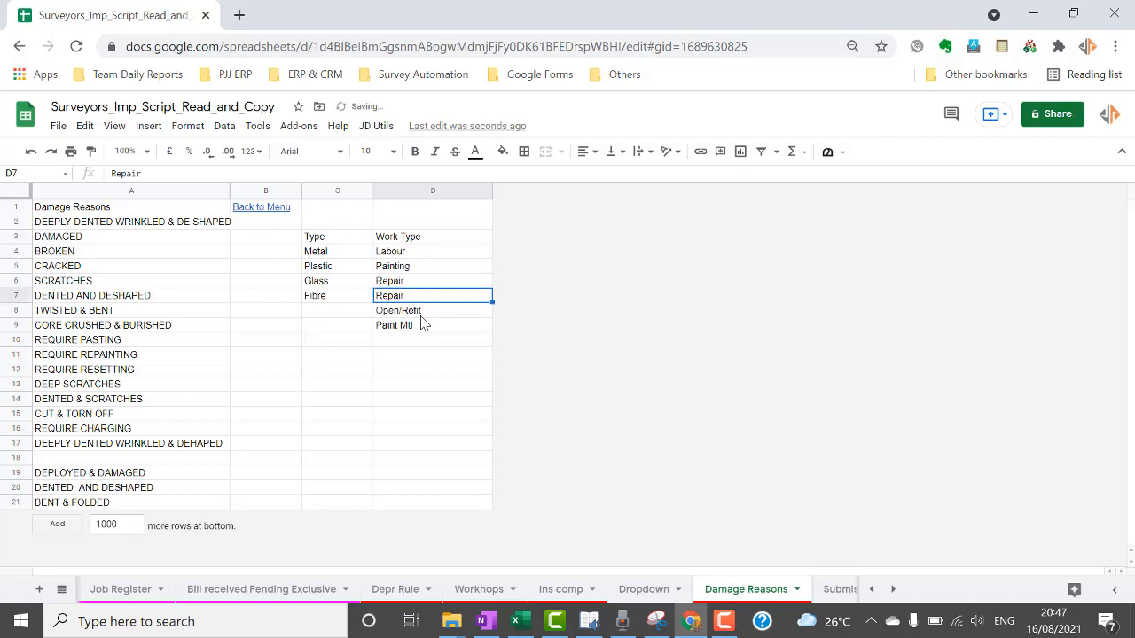
key("shift+Down")
key("shift+Down")
key("shift+Down")
key("Delete")
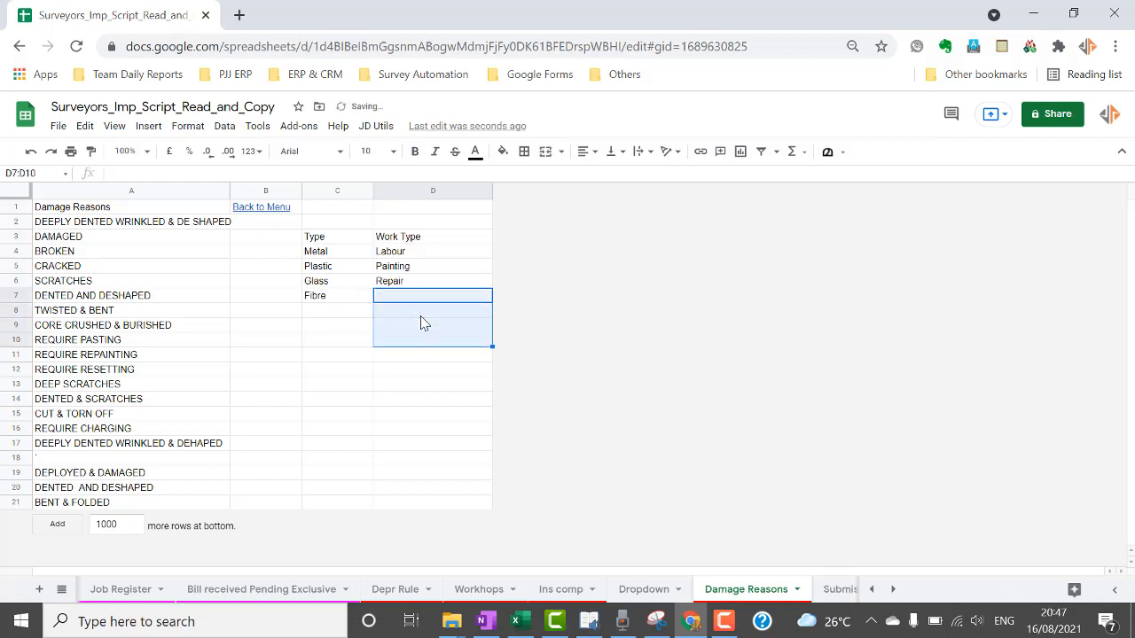
left_click(61, 589)
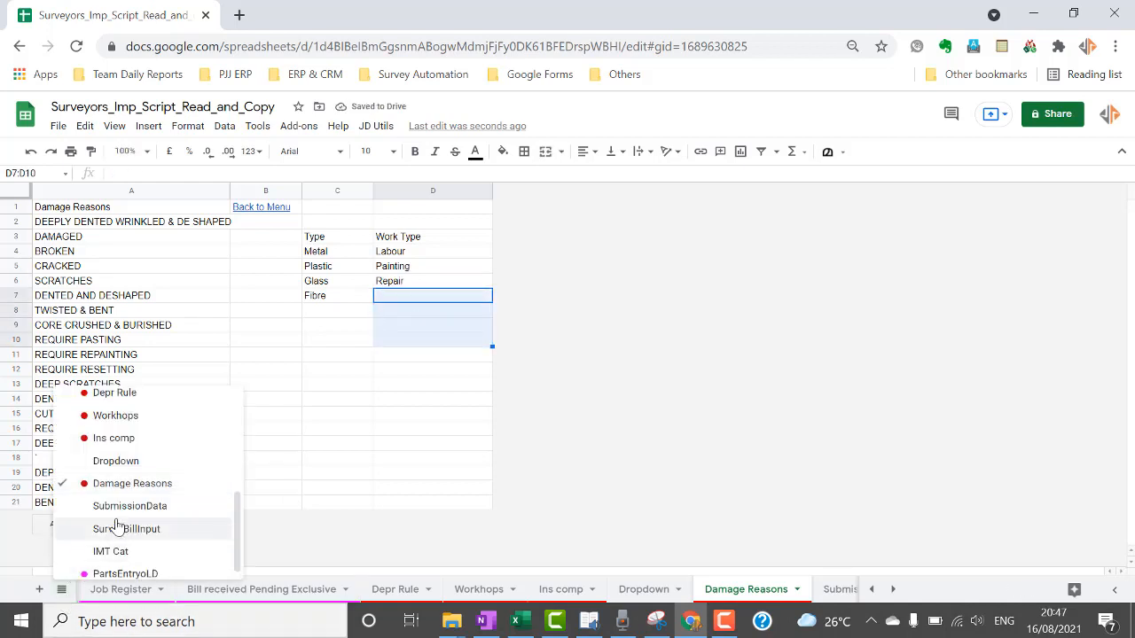
scroll(118, 526, "up", 5)
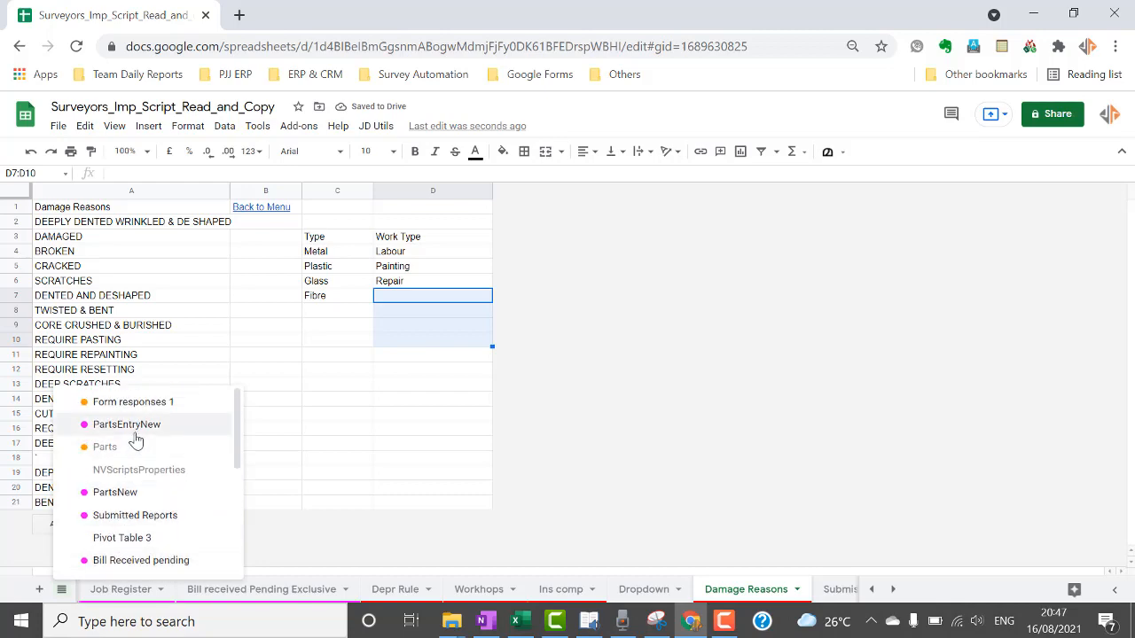
left_click(134, 434)
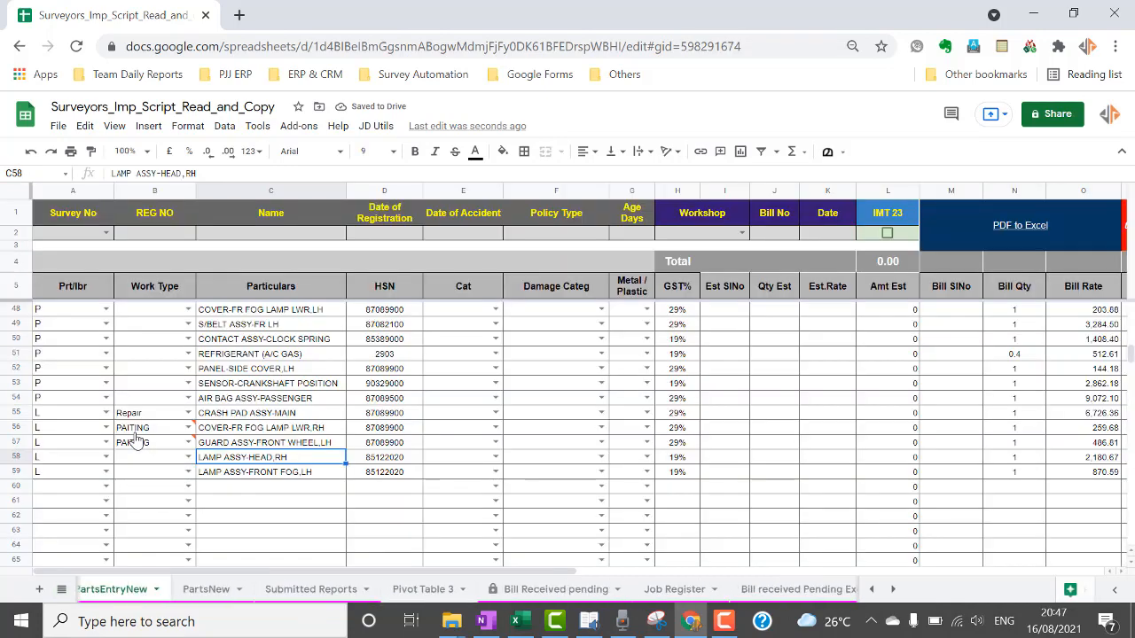
Pick Painting from the shortened Work Type list for rows 56 and 57.
left_click(190, 340)
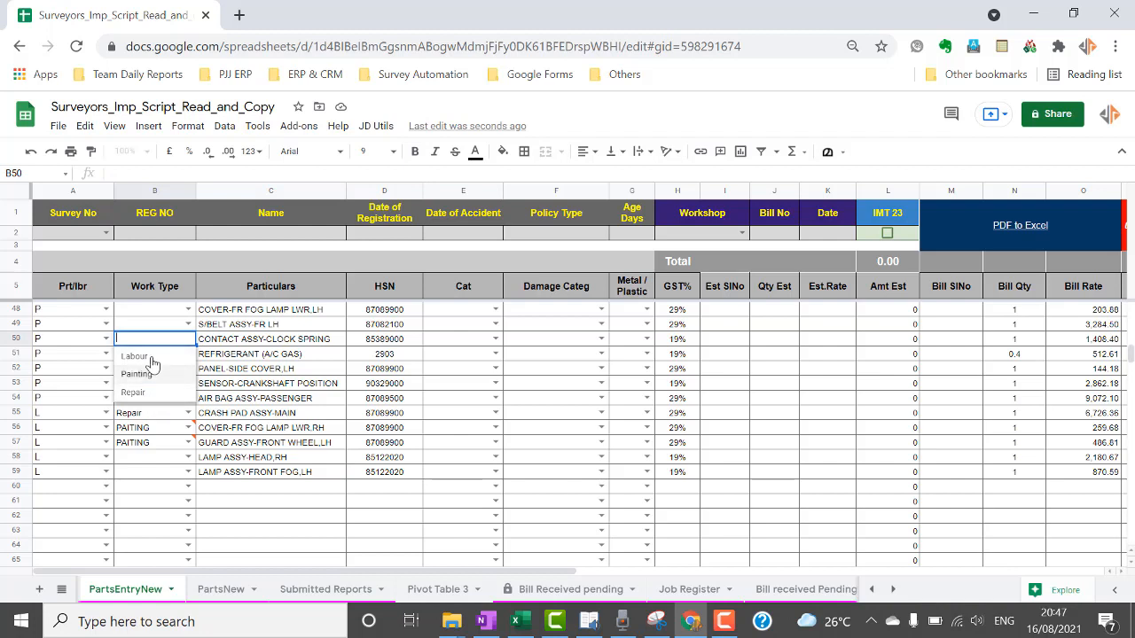
left_click(163, 488)
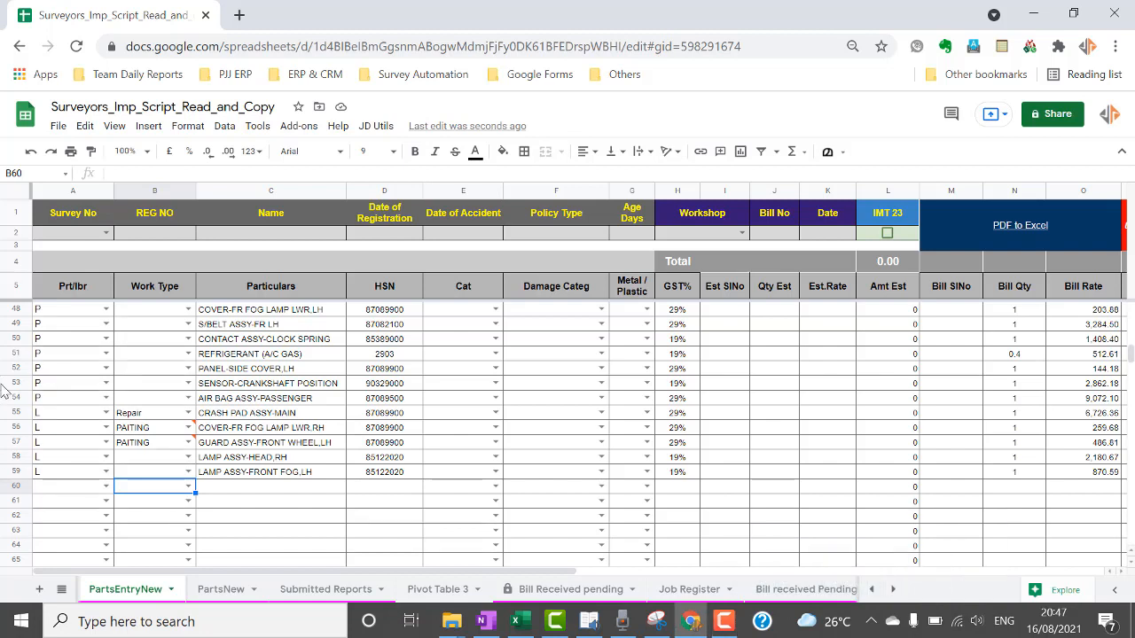
left_click(188, 427)
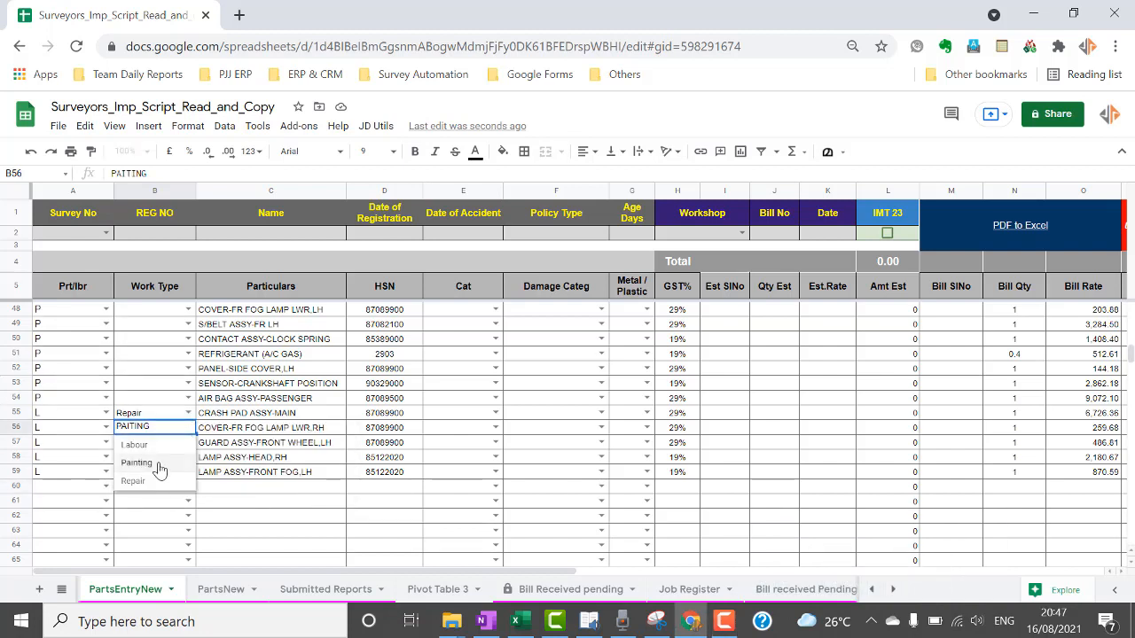
left_click(160, 468)
left_click(187, 442)
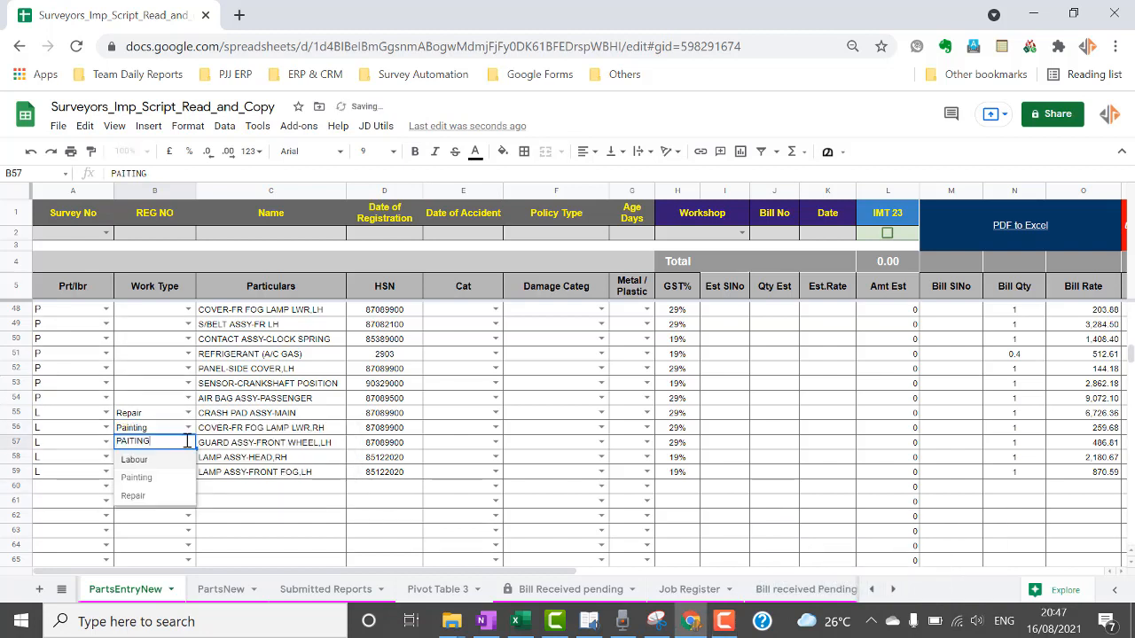
left_click(144, 487)
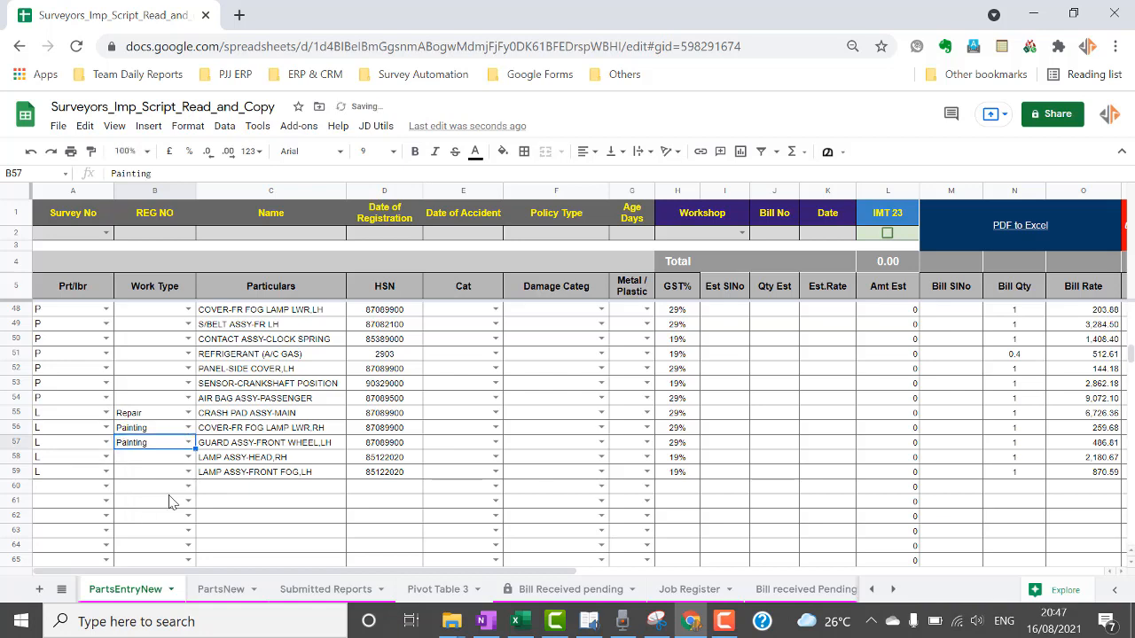
left_click(169, 487)
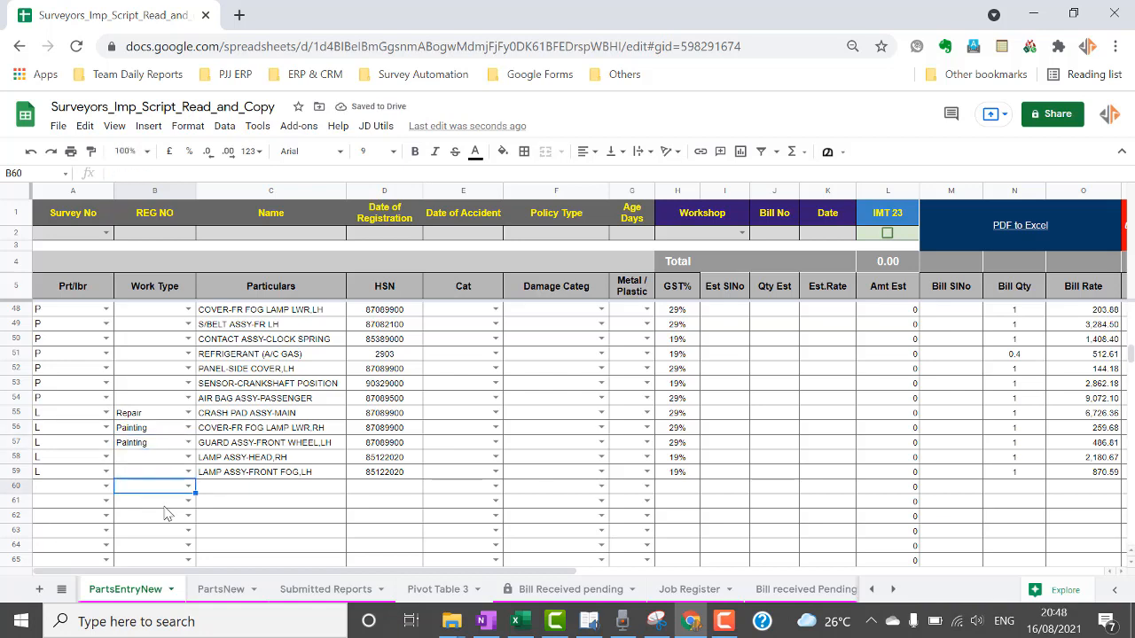
scroll(165, 516, "up", 10)
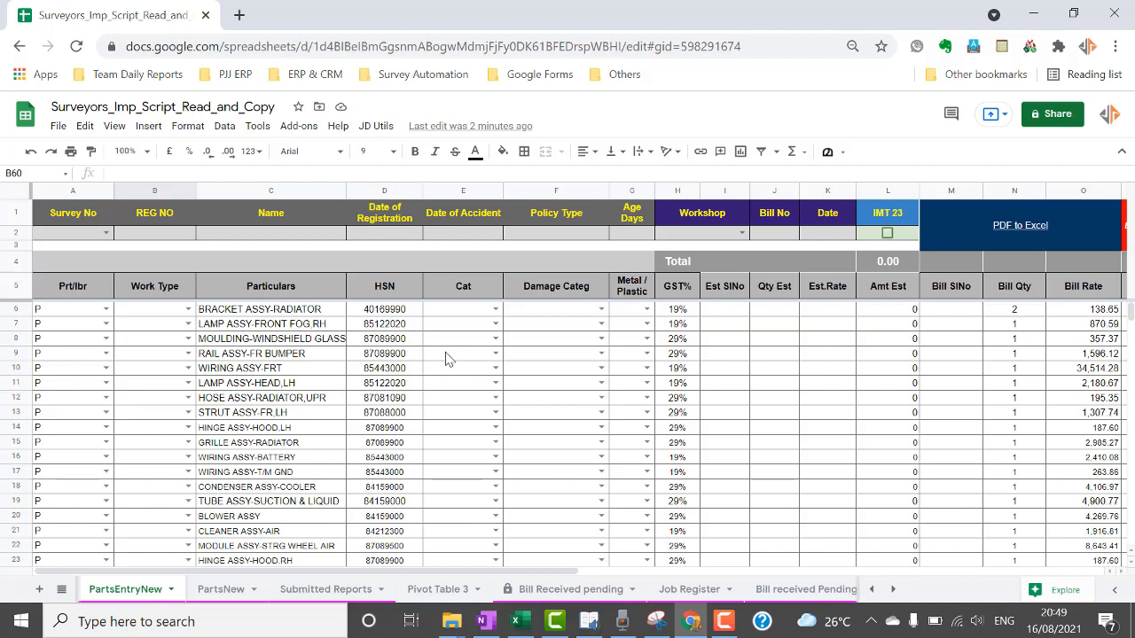
Set radiator bracket to CRACKED, fog lamp to SCRATCHES, windshield moulding and wiring assembly to TWISTED & BENT.
left_click(495, 323)
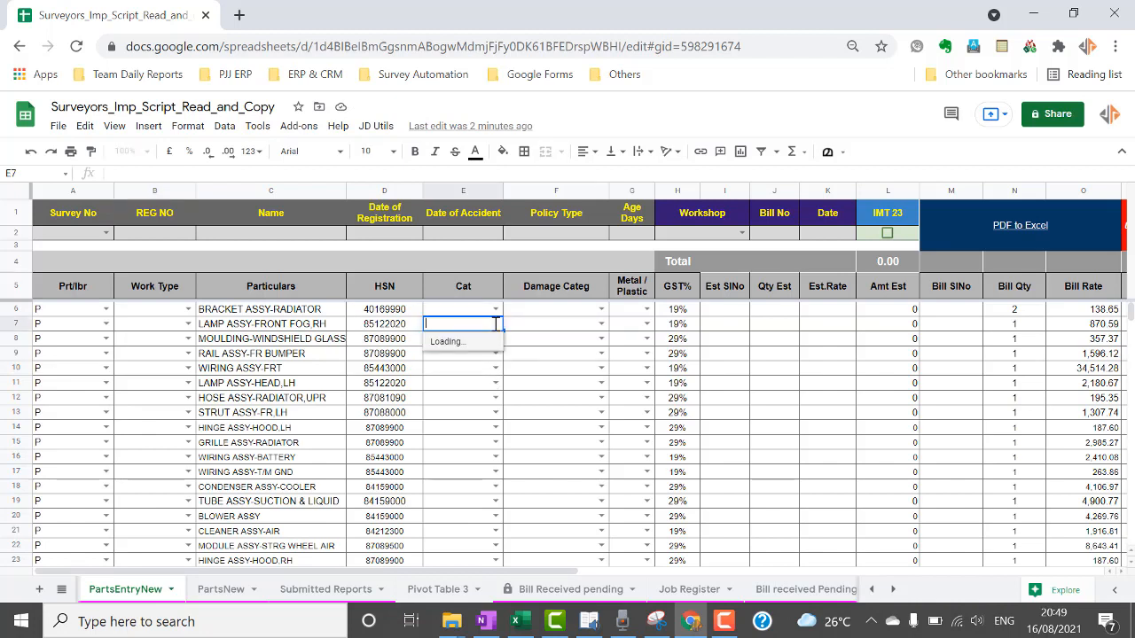
scroll(502, 373, "down", 3)
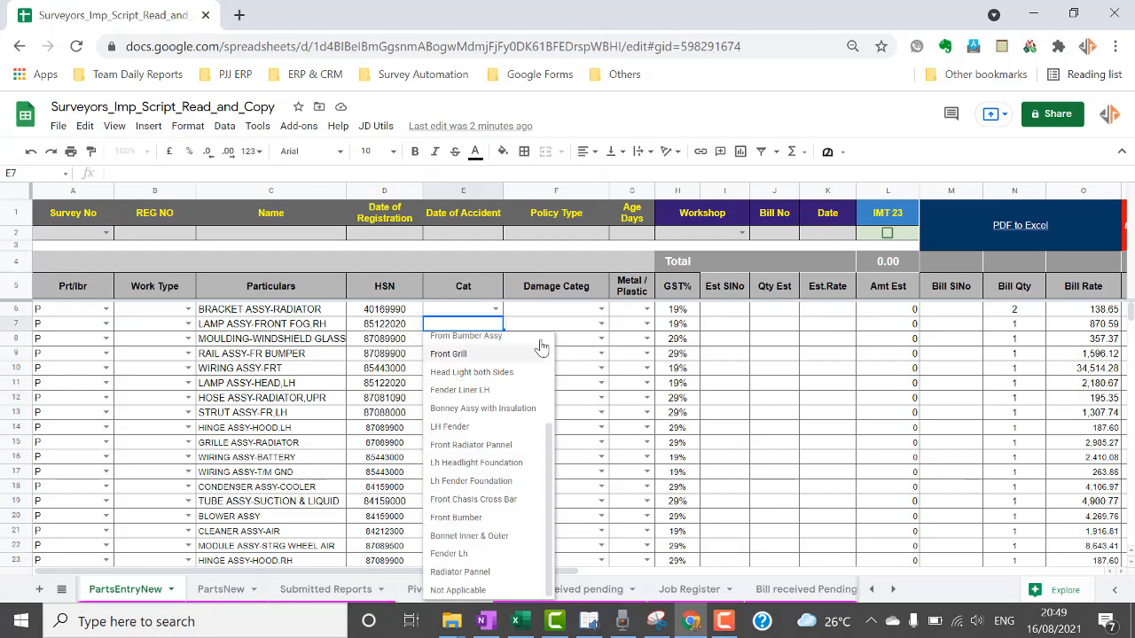
left_click(601, 309)
left_click(560, 381)
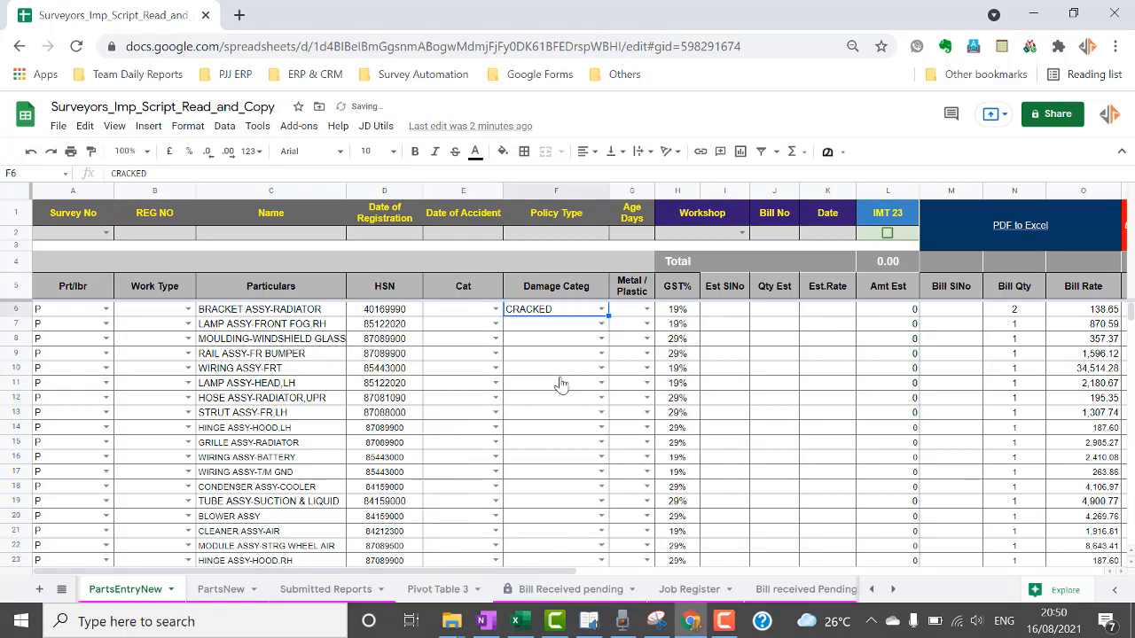
left_click(602, 324)
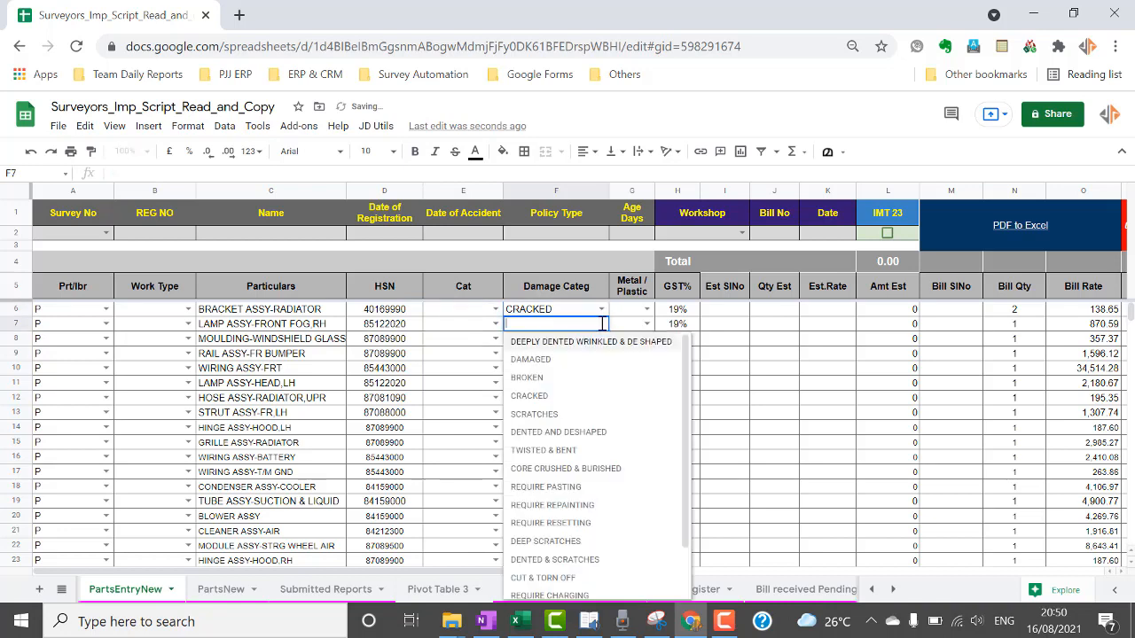
left_click(557, 417)
left_click(602, 340)
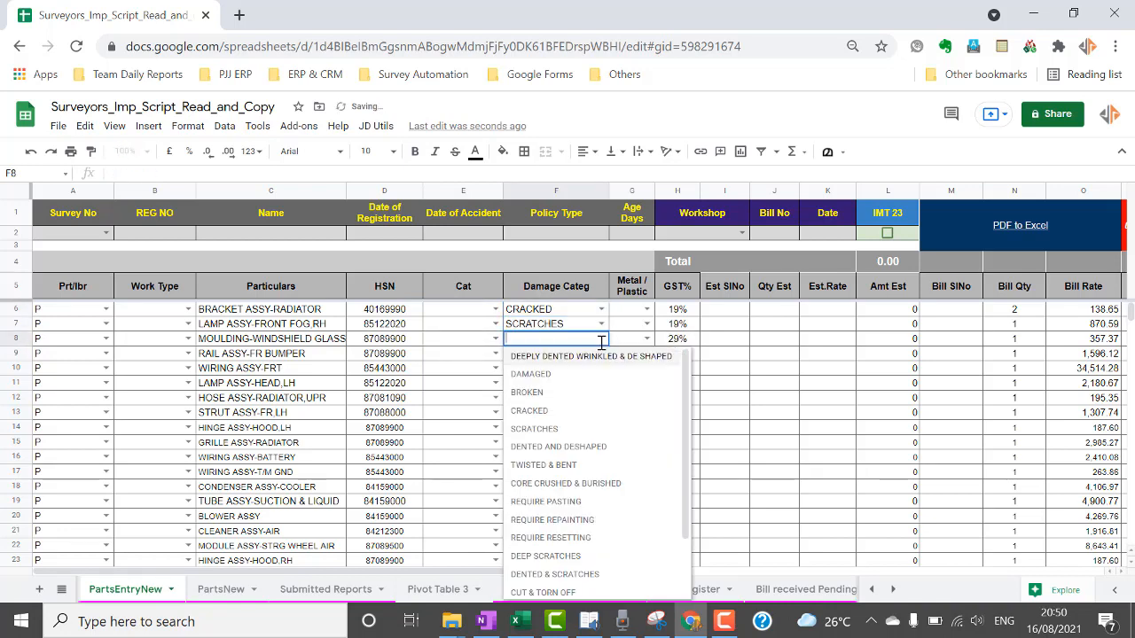
left_click(543, 465)
left_click(602, 368)
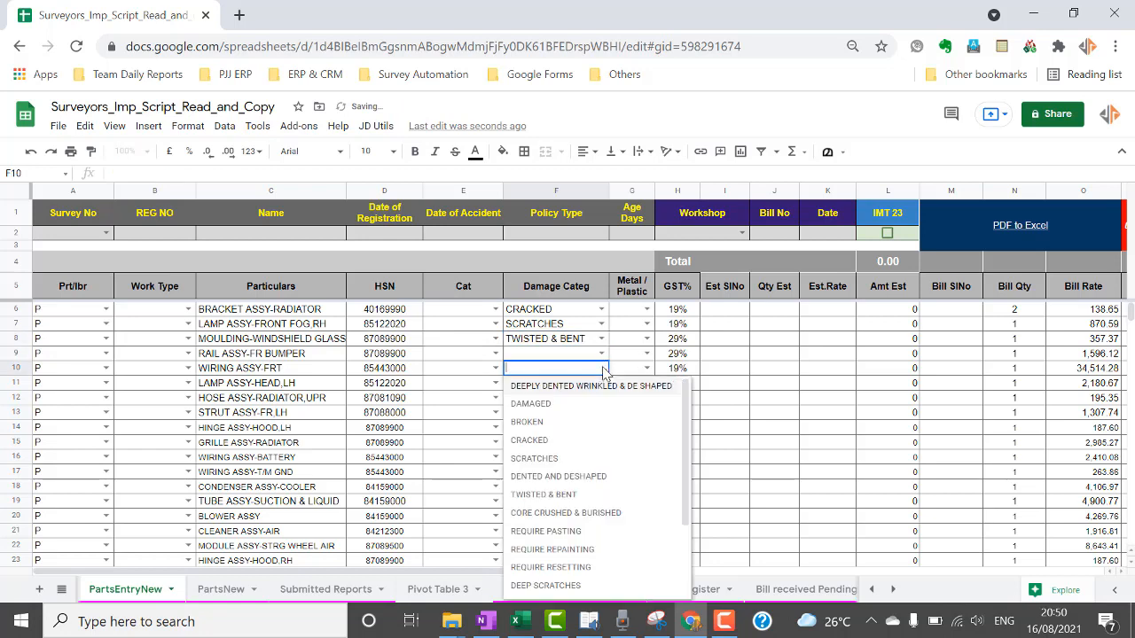
left_click(545, 494)
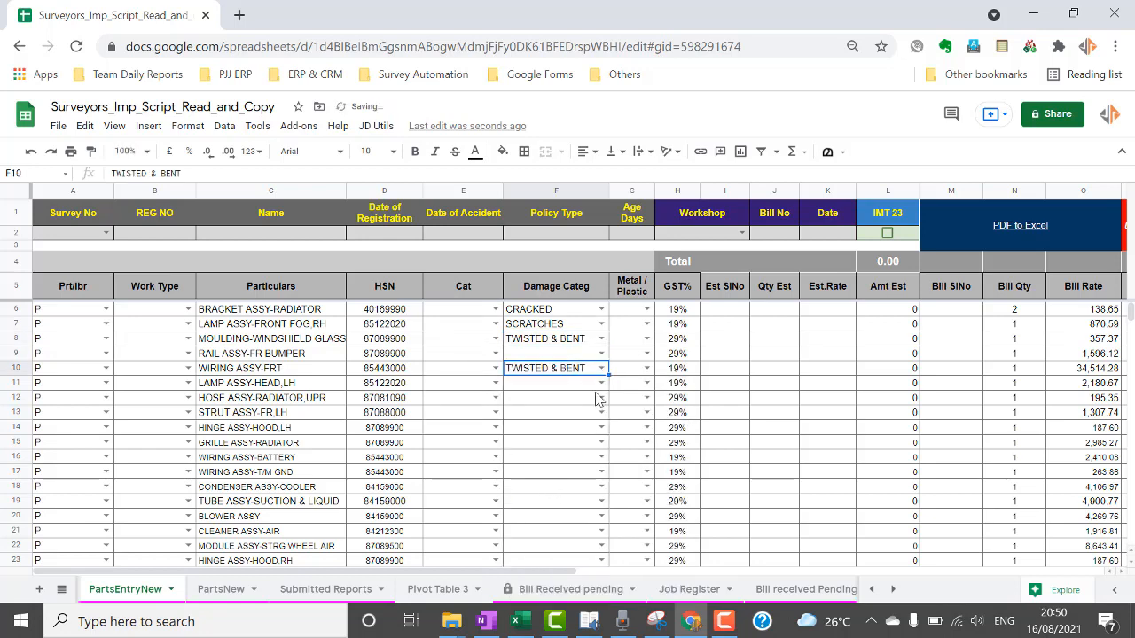
Set the radiator hose's damage category in F12 to TWISTED & BENT.
key("Down")
left_click(602, 397)
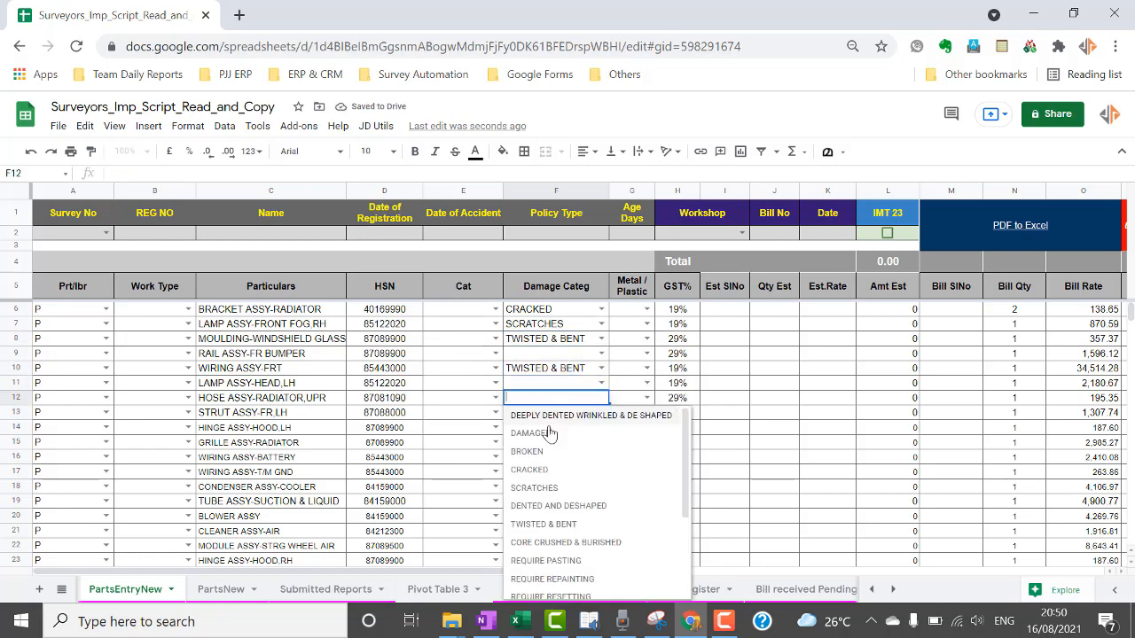
left_click(538, 530)
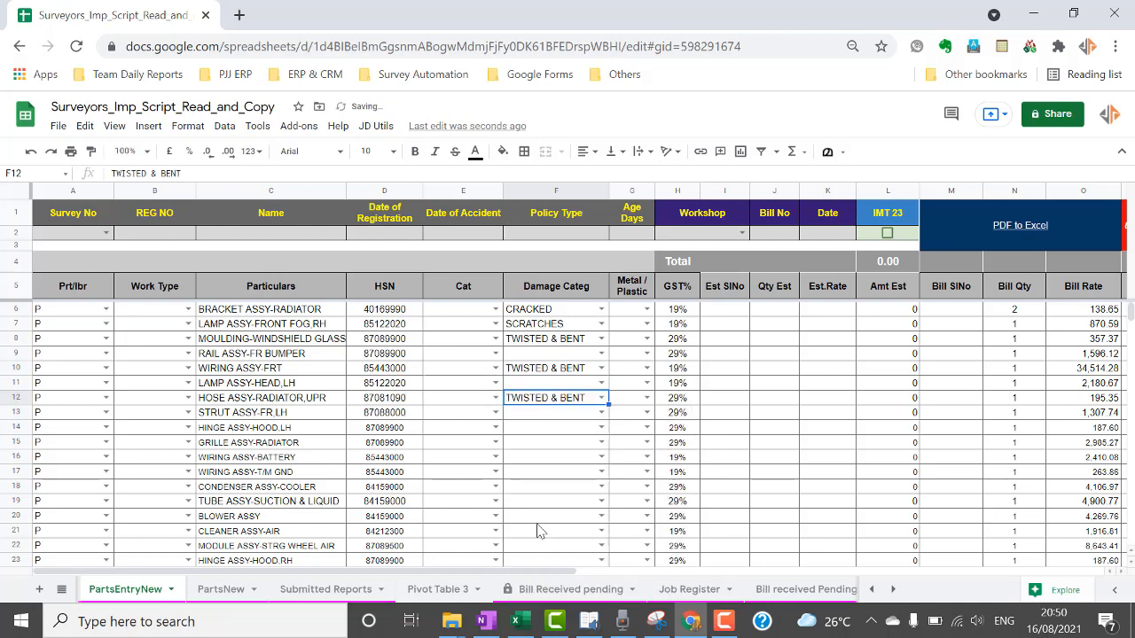
left_click(556, 460)
left_click(570, 399)
Paste TWISTED & BENT from F12 into the damage categories of rows 14 to 19.
key("Down")
key("Down")
type("TWISTED & BENT")
key("Down")
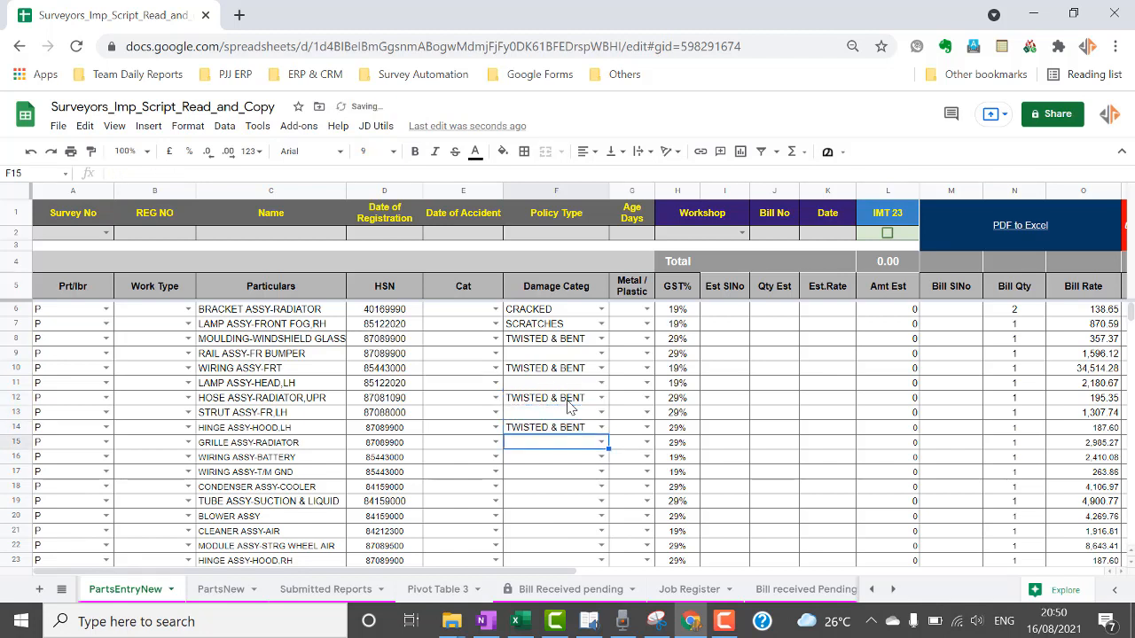
type("TWISTED & BENT")
key("Down")
type("TWISTED & BENT")
key("Down")
type("TWISTED & BENT")
key("Down")
type("TWISTED & BENT")
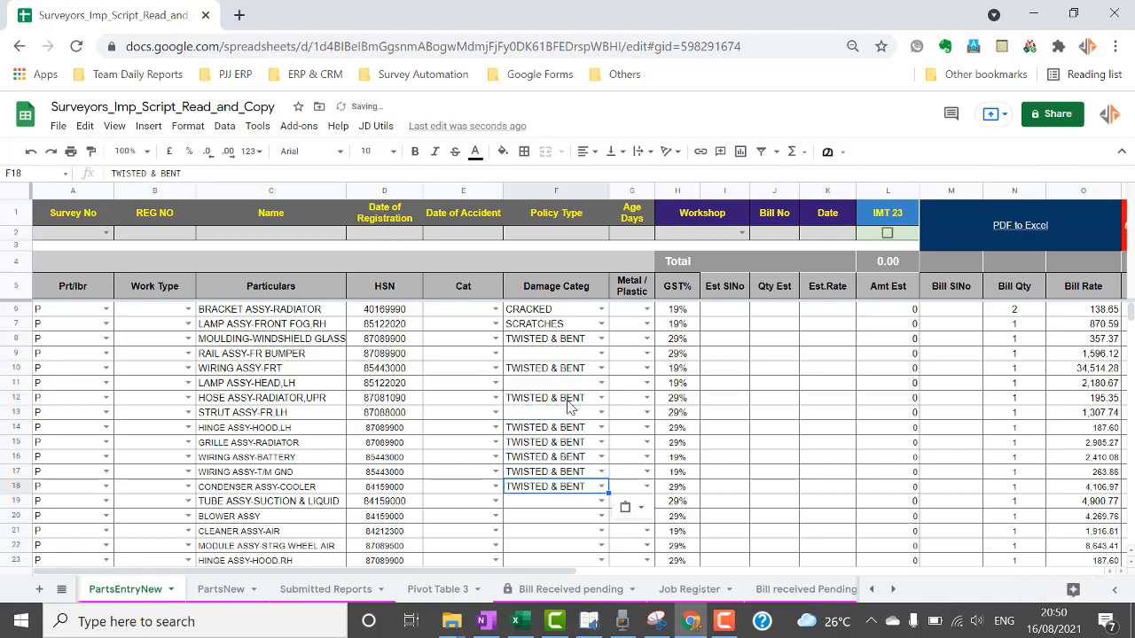
key("Down")
type("TWISTED & BENT")
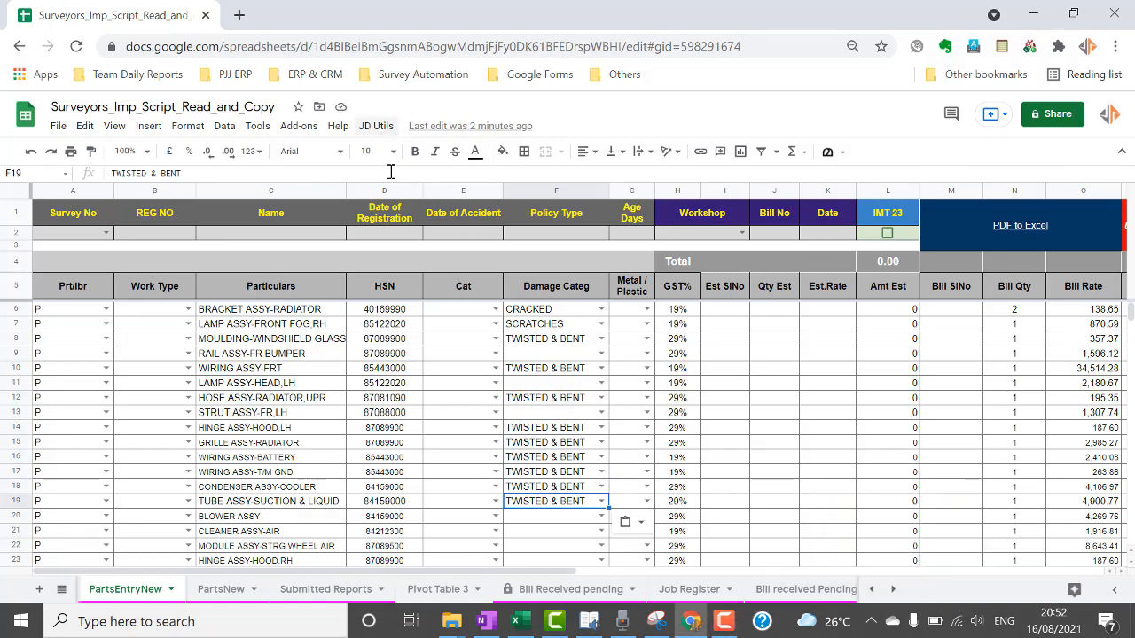
Mark radiator bracket and fog lamp Plastic, bumper rail Metal, hood hinge and radiator grille Fibre.
left_click(645, 310)
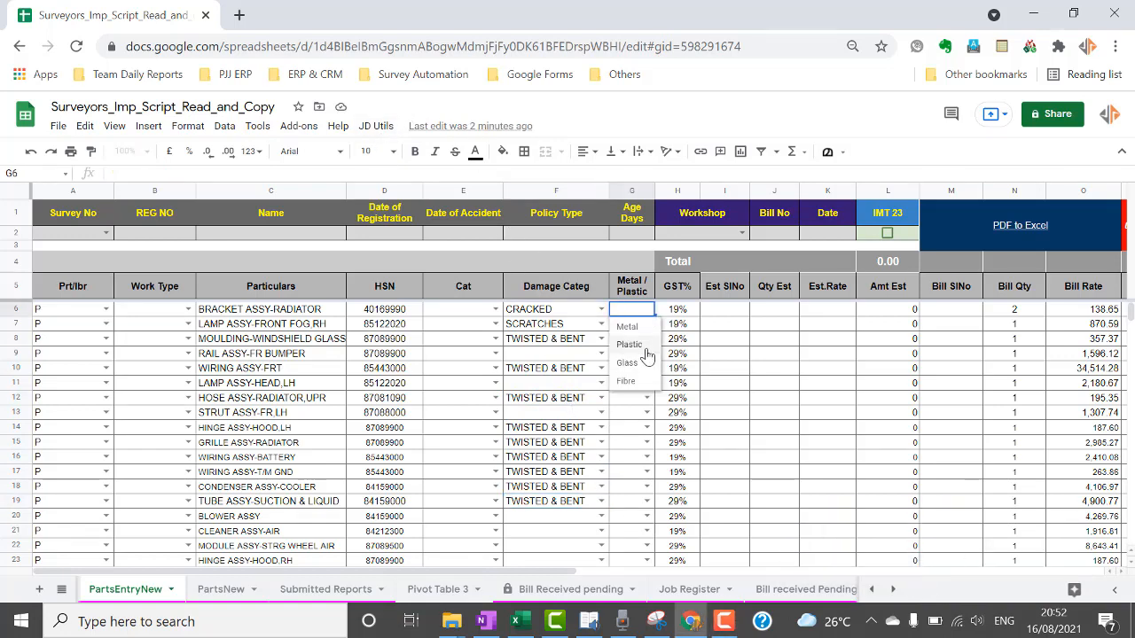
left_click(645, 348)
left_click(648, 324)
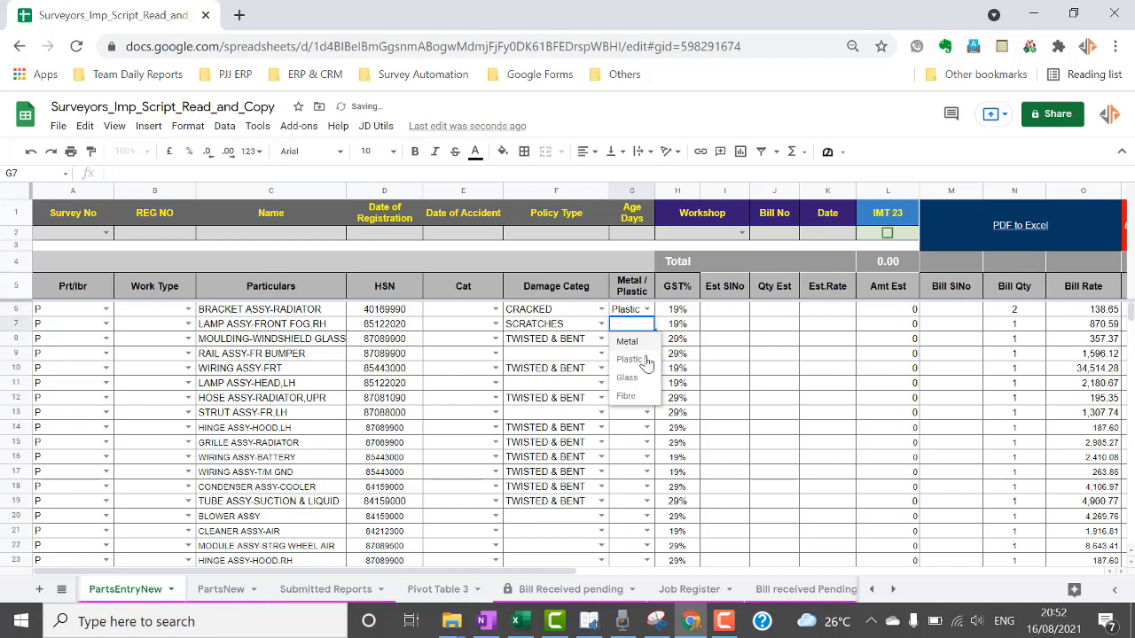
left_click(645, 362)
left_click(646, 354)
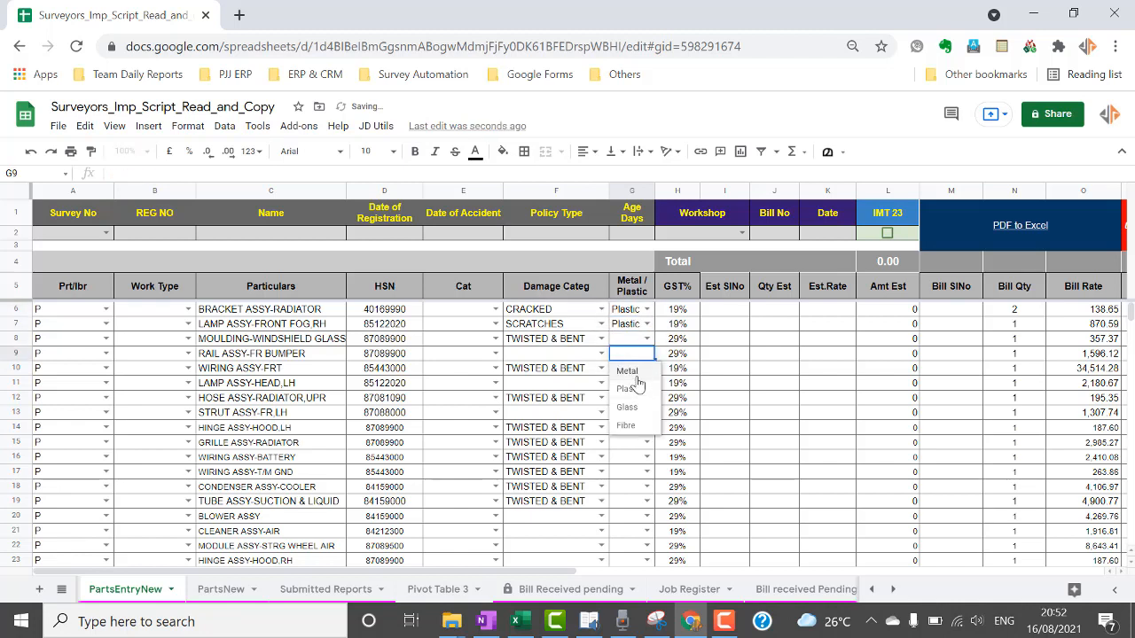
left_click(635, 374)
left_click(648, 429)
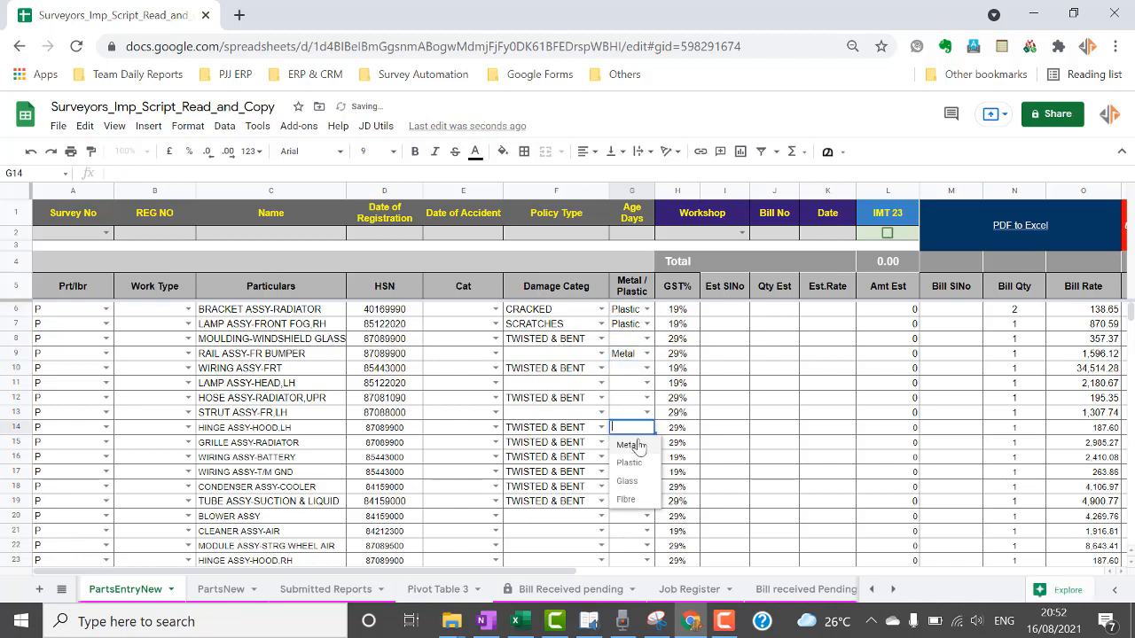
left_click(625, 487)
left_click(647, 443)
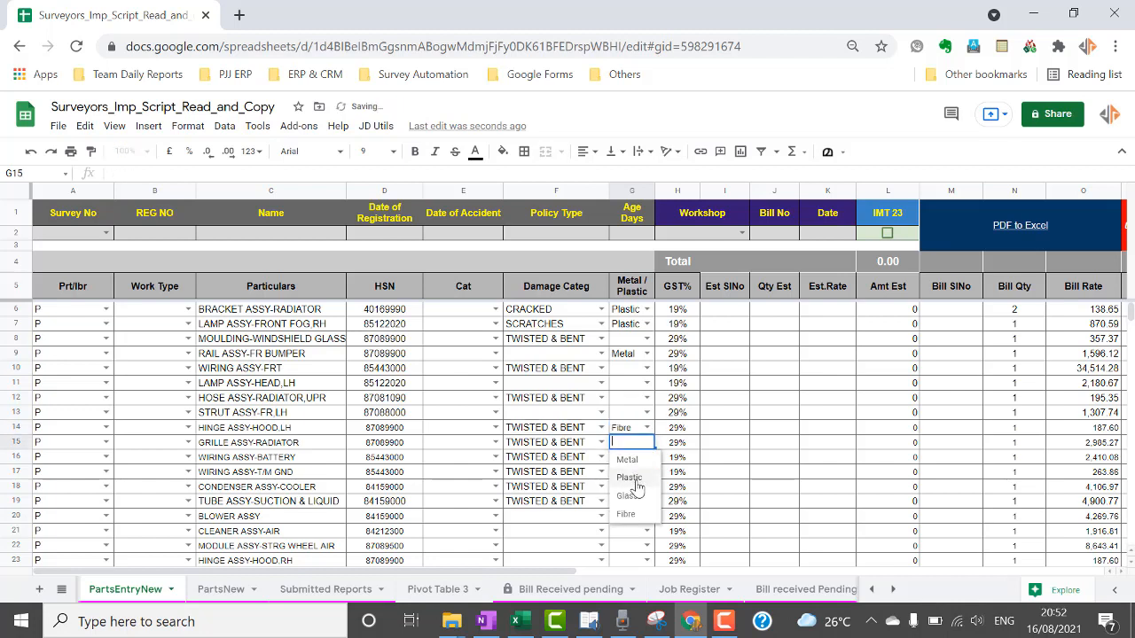
left_click(627, 501)
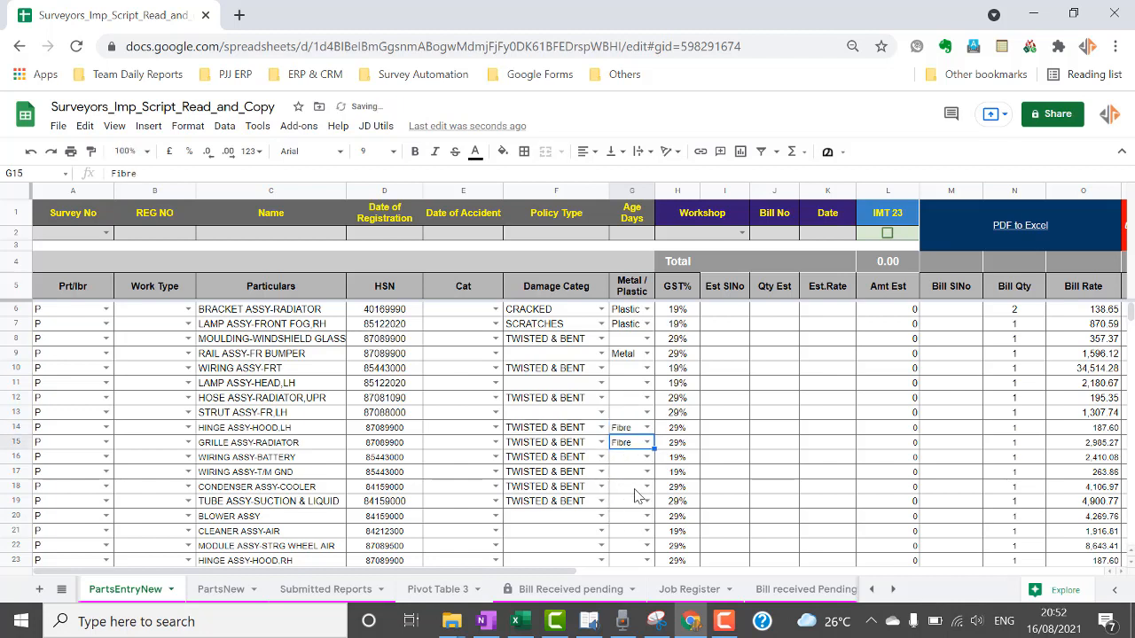
Mark the wiring assembly, head lamp, radiator hose and strut as Metal, then select Policy Type.
left_click(647, 368)
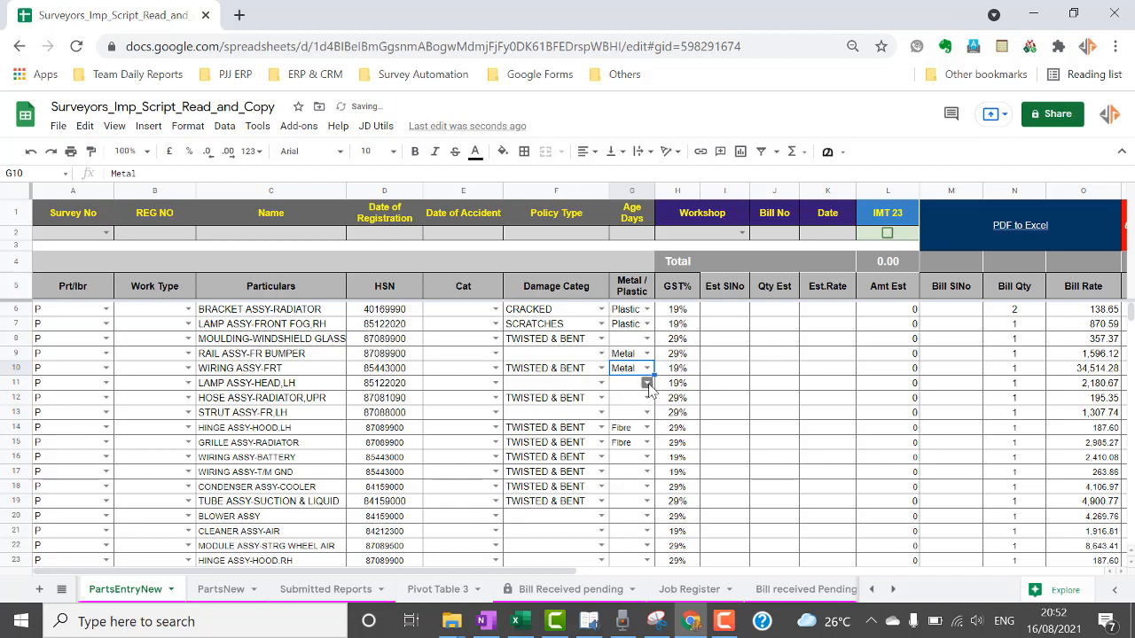
left_click(647, 383)
left_click(647, 399)
left_click(647, 399)
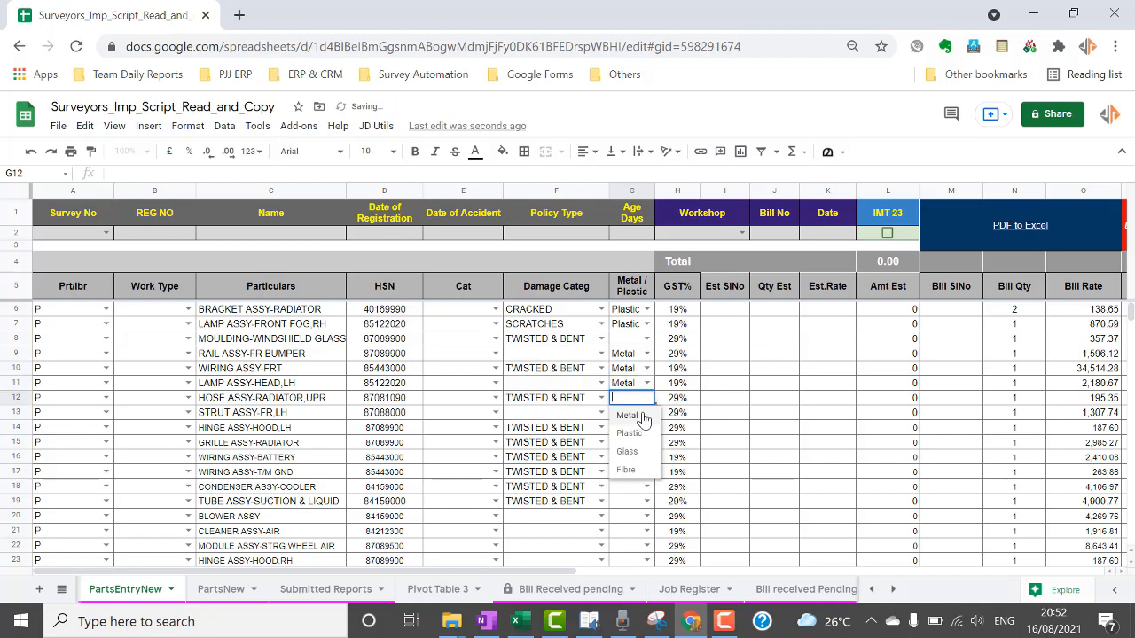
left_click(638, 416)
left_click(647, 413)
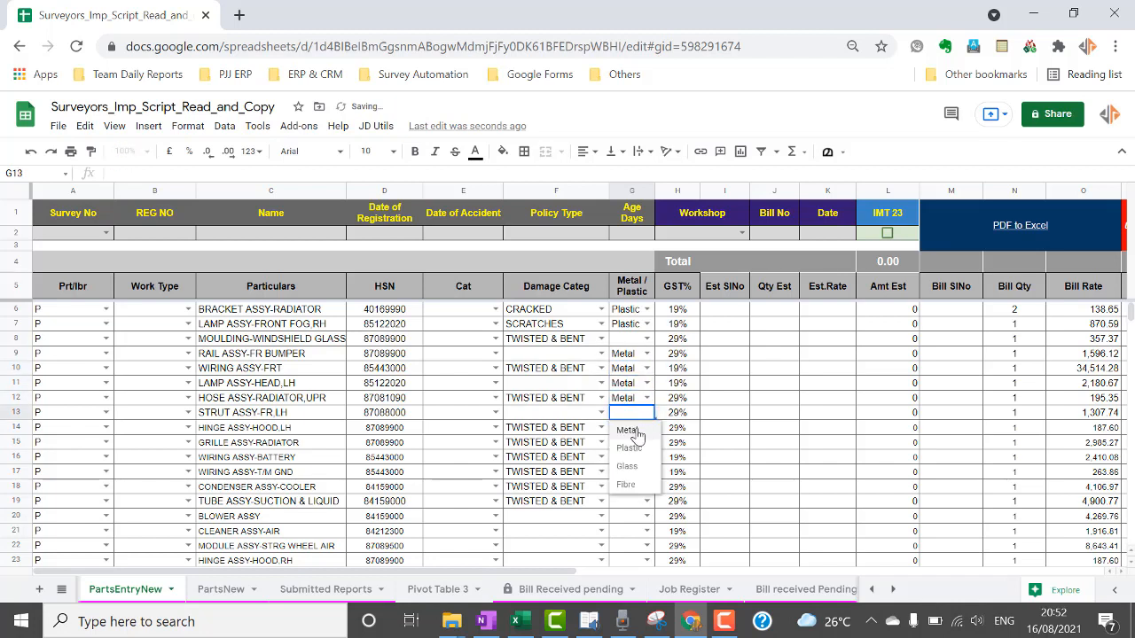
left_click(629, 430)
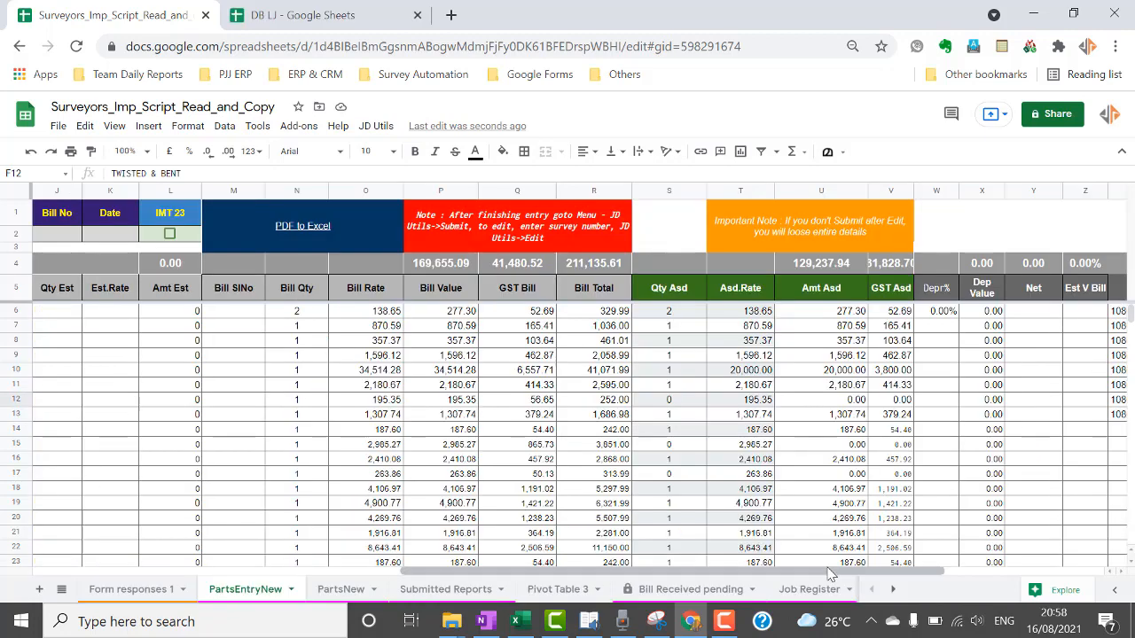
left_click_drag(829, 572, 563, 572)
left_click(397, 234)
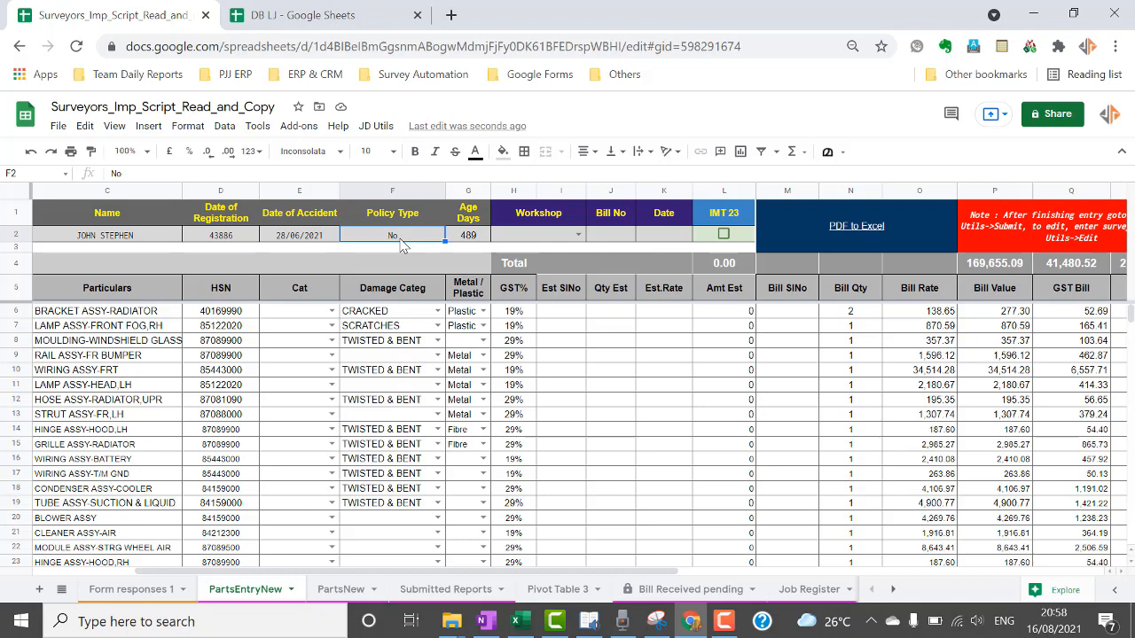
Set the workshop to KAIRALI FORD and enter 1 and 2 as the first Bill SlNo values.
left_click(578, 234)
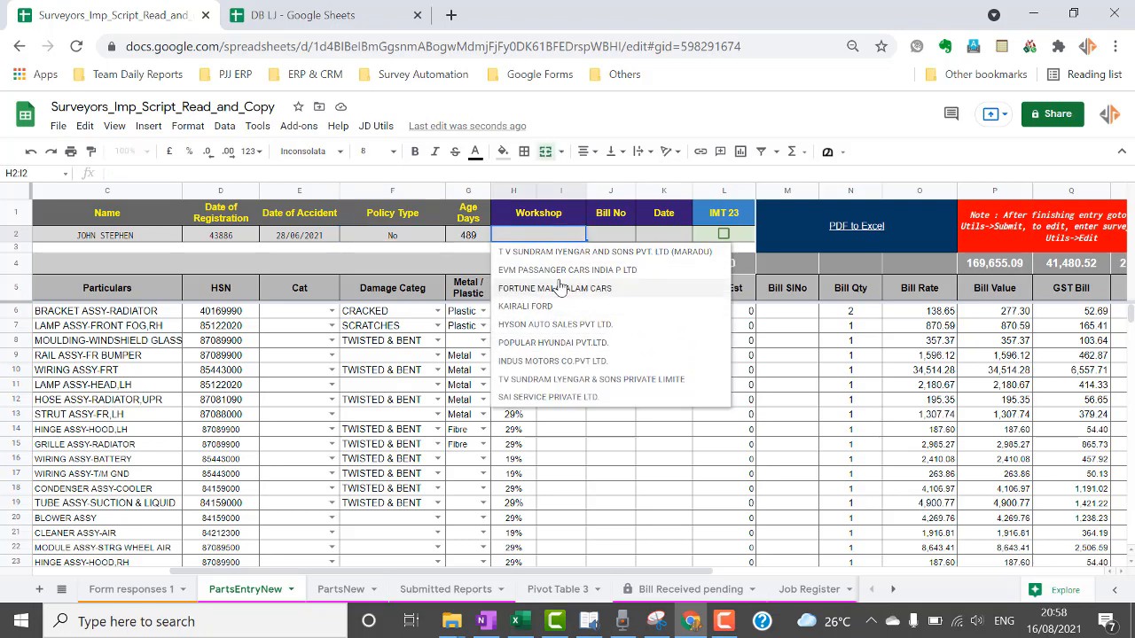
left_click(558, 306)
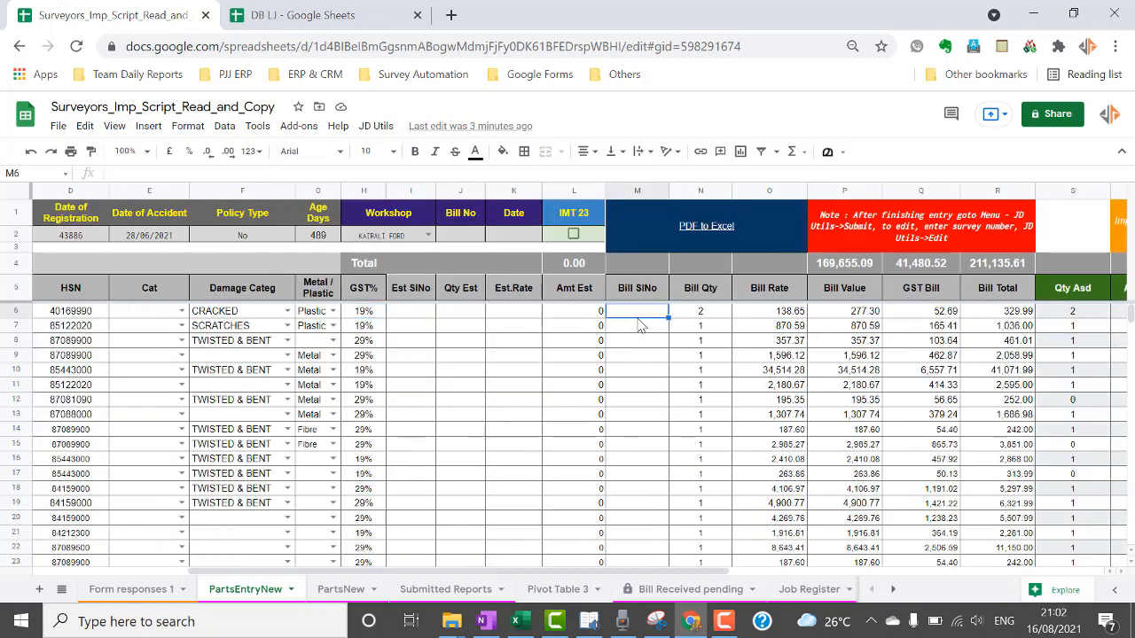
type("1")
key("Return")
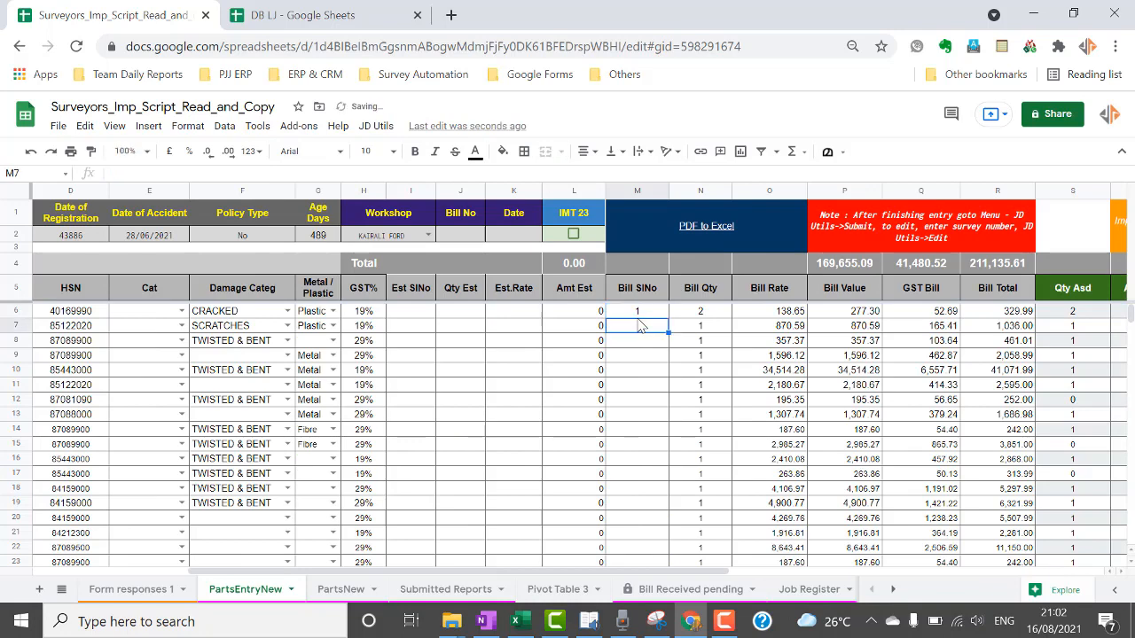
type("2")
key("Return")
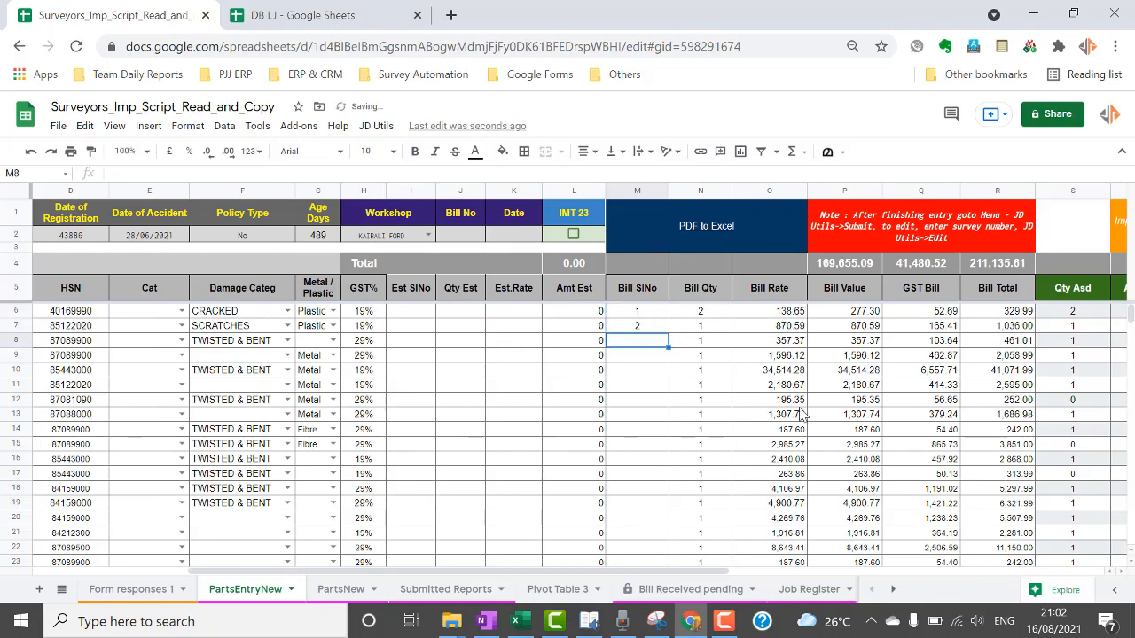
Extend the Bill SlNo series to 54 down rows 6–59, deleting the extra 55 in M60.
left_click(650, 314)
left_click_drag(650, 313, 654, 327)
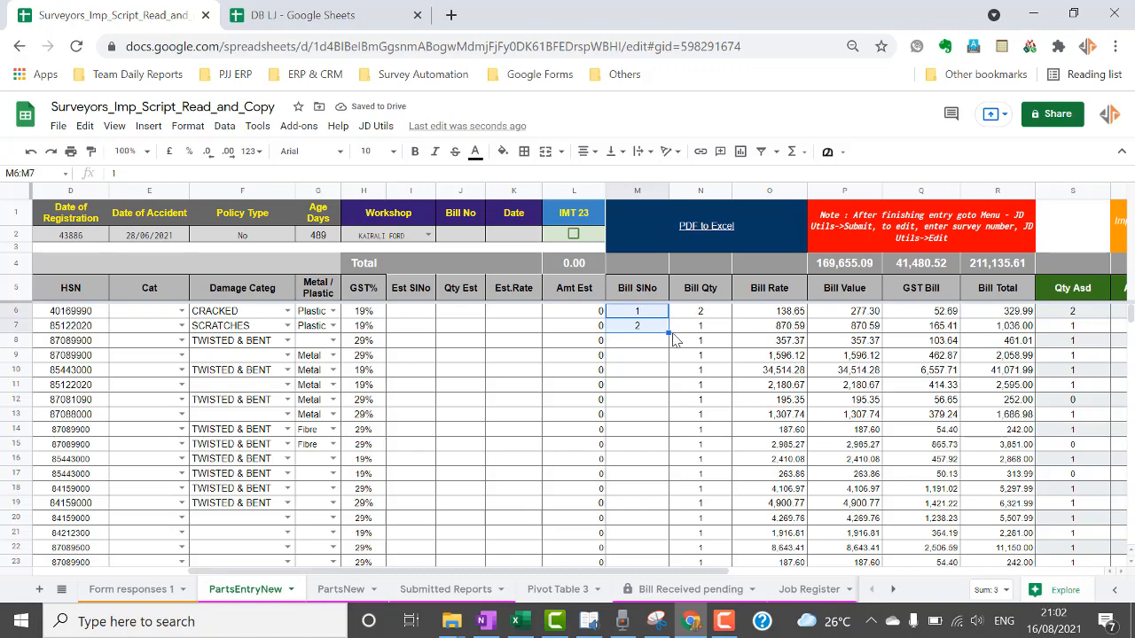
left_click_drag(669, 333, 663, 477)
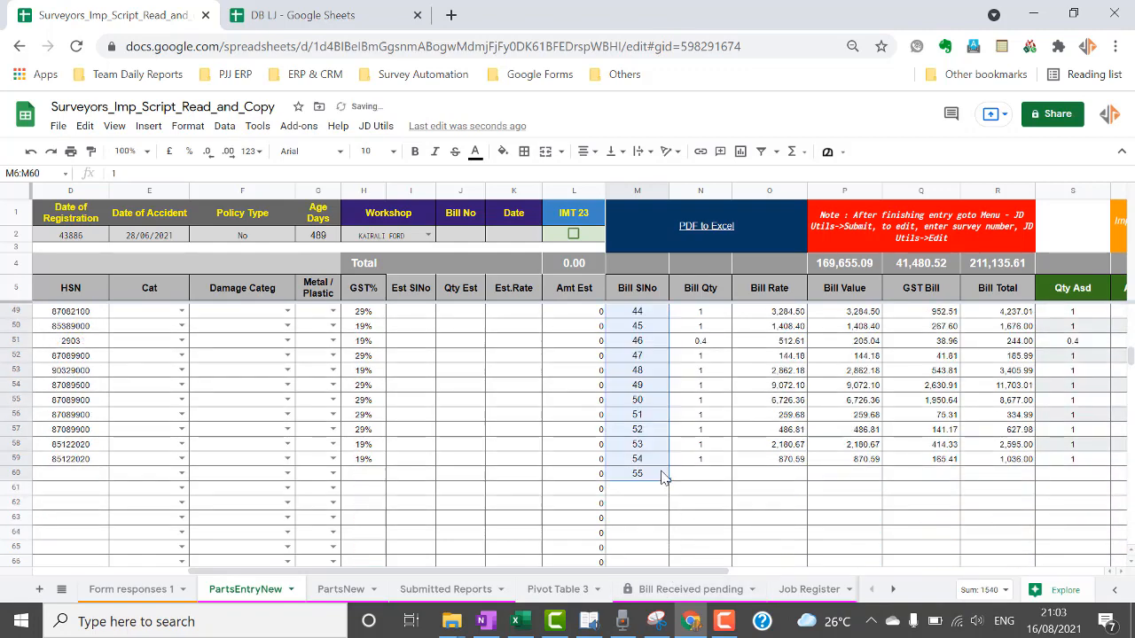
left_click(650, 481)
key("Delete")
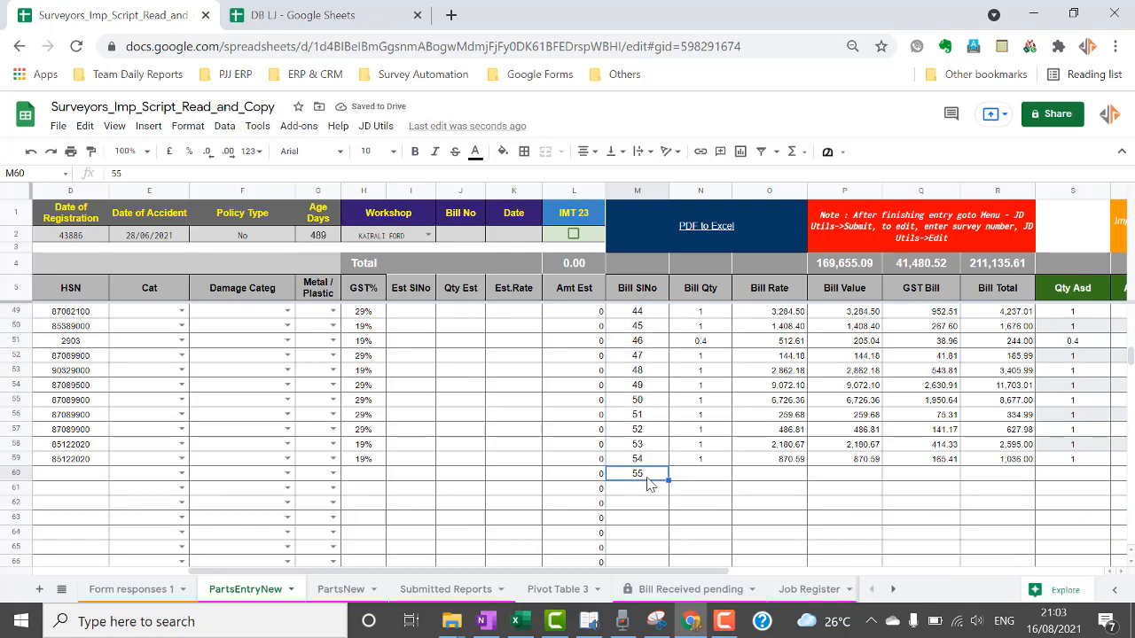
key("Up")
key("Up")
key("ctrl+Up")
key("ctrl+Up")
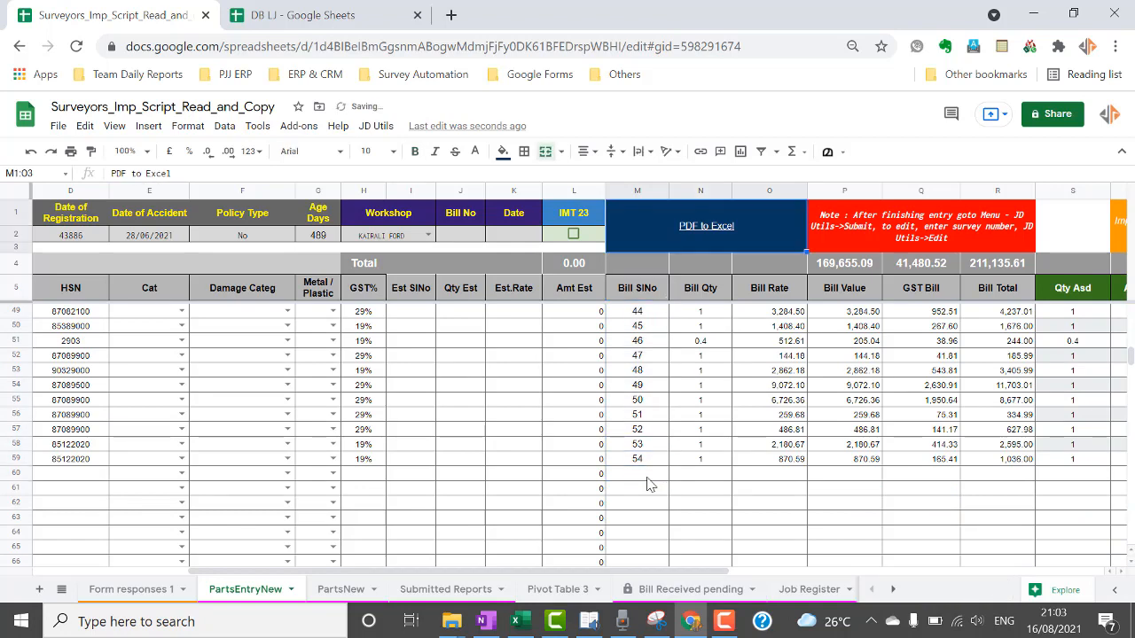
key("Down")
key("Down")
key("Down")
key("Down")
key("Up")
key("Up")
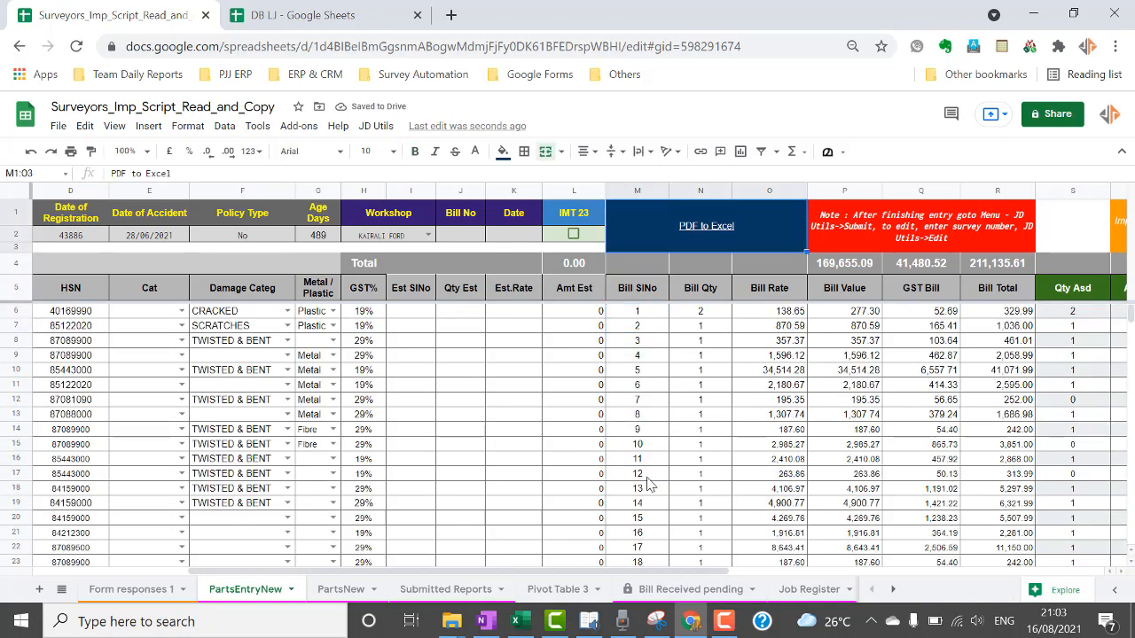
Enter Est SlNo 8 and Qty Est 1 for the first part in row 6.
key("Down")
key("Down")
key("Down")
key("Down")
key("Left")
key("Left")
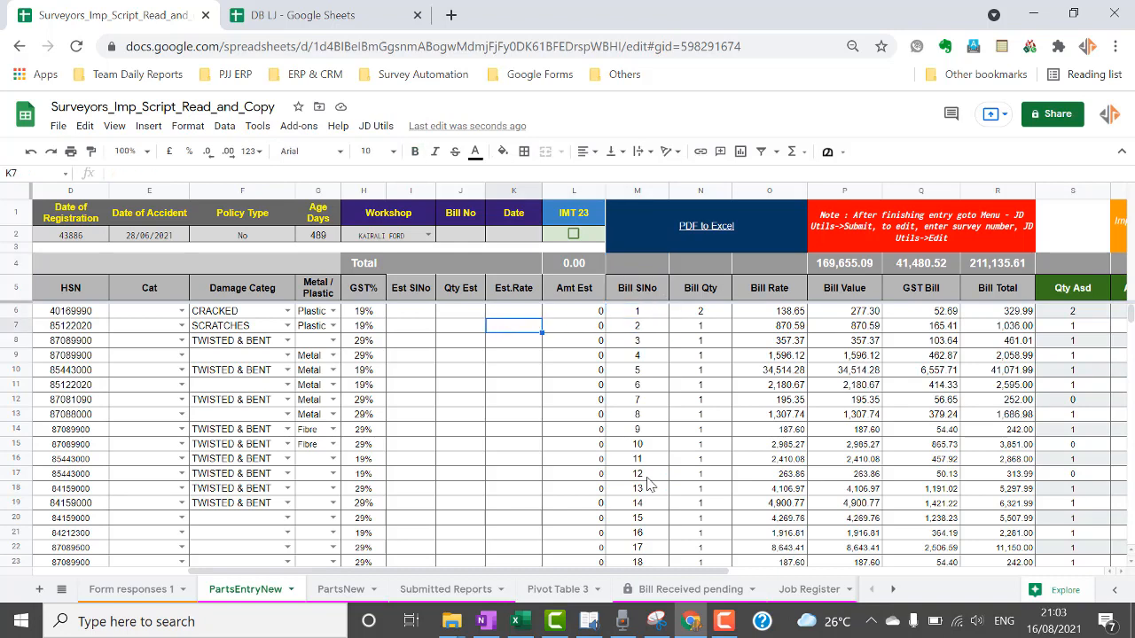
key("Left")
key("Left")
key("Up")
type("8")
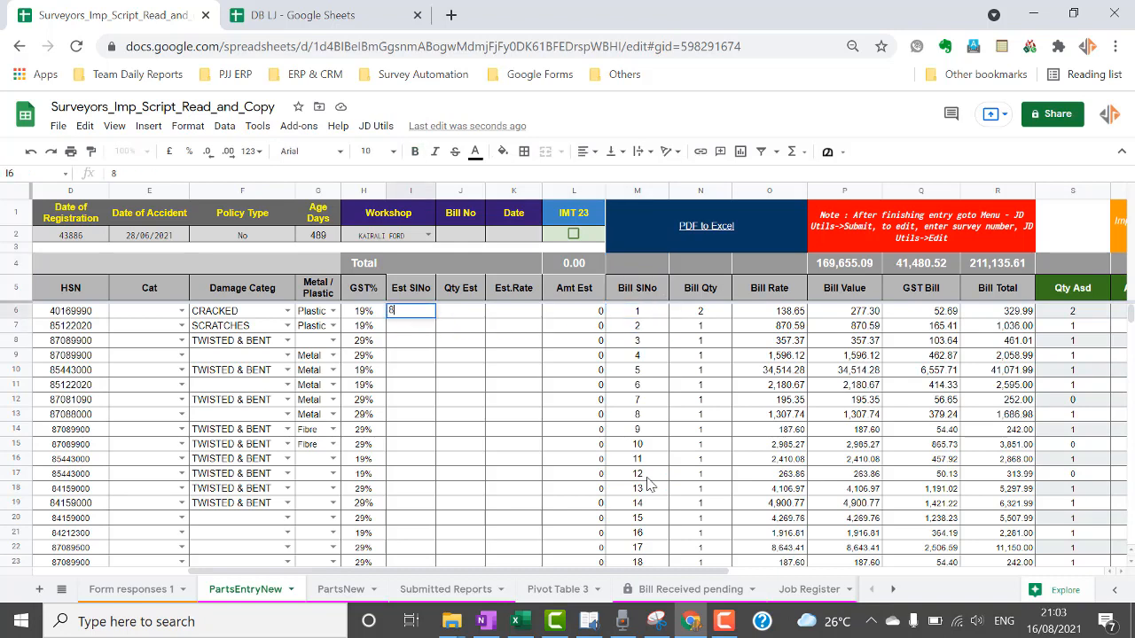
key("Tab")
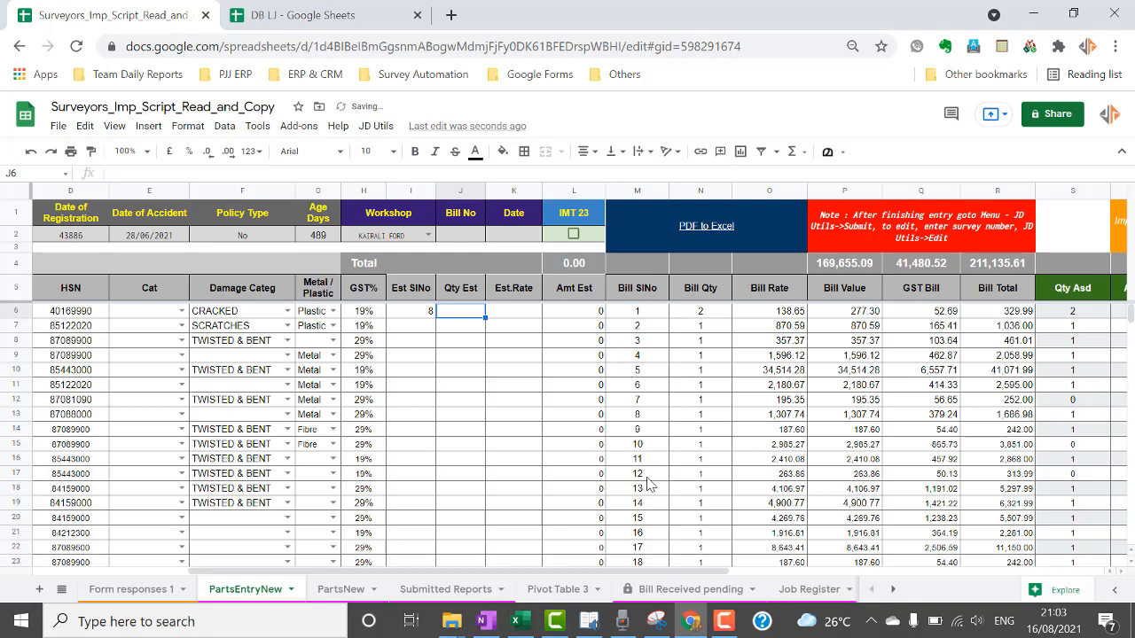
type("1")
key("Tab")
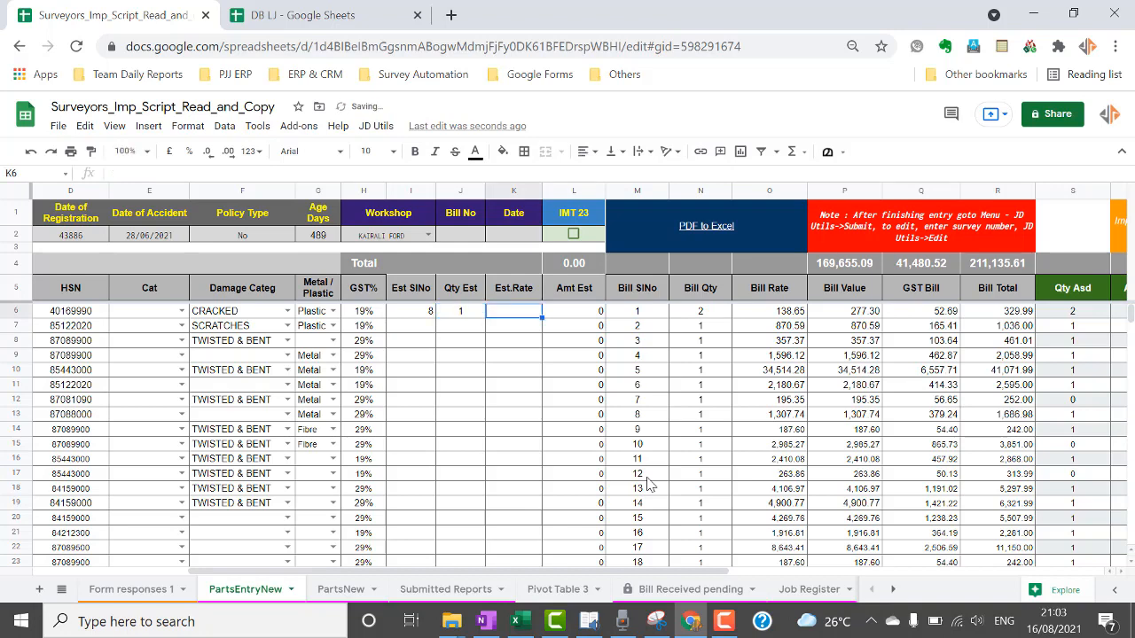
Set the first part's Est.Rate to 122, correcting the mistyped value, so Amt Est shows 122.
type("300")
key("Return")
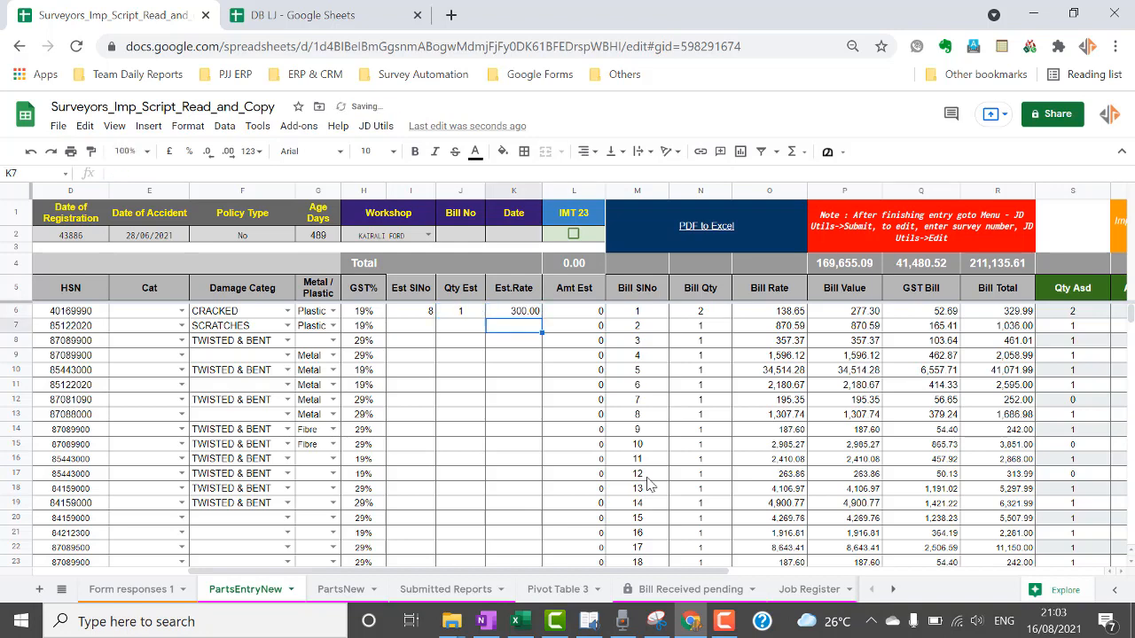
key("Up")
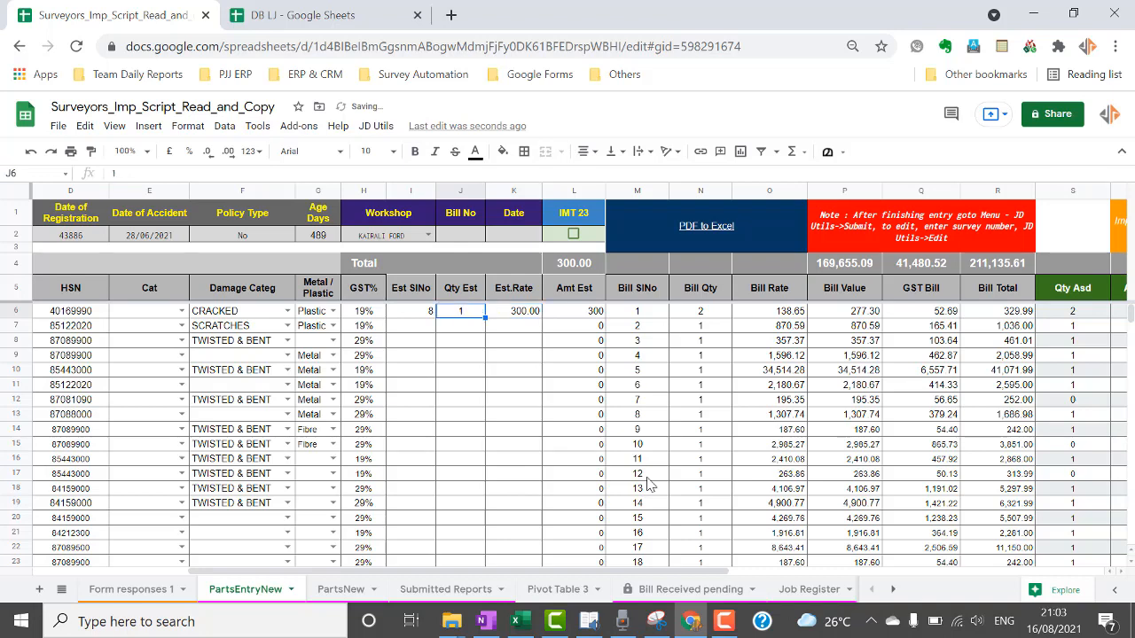
type("1")
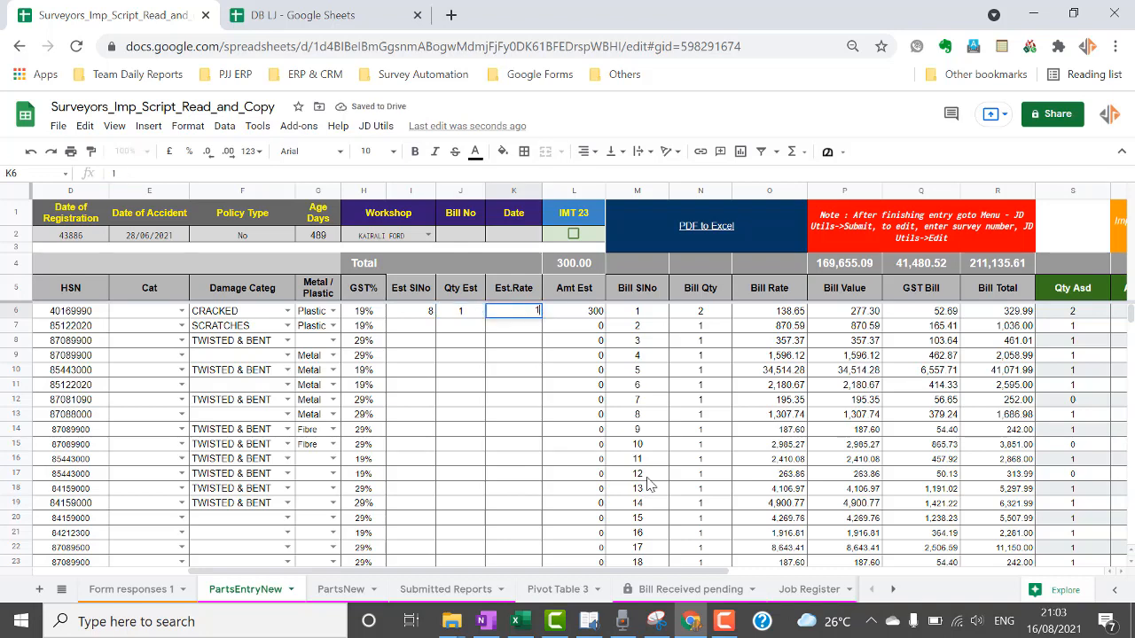
key("Return")
key("Up")
key("Right")
key("Right")
key("Right")
key("Right")
key("Right")
key("Right")
key("Right")
key("Right")
key("Right")
key("Right")
key("Right")
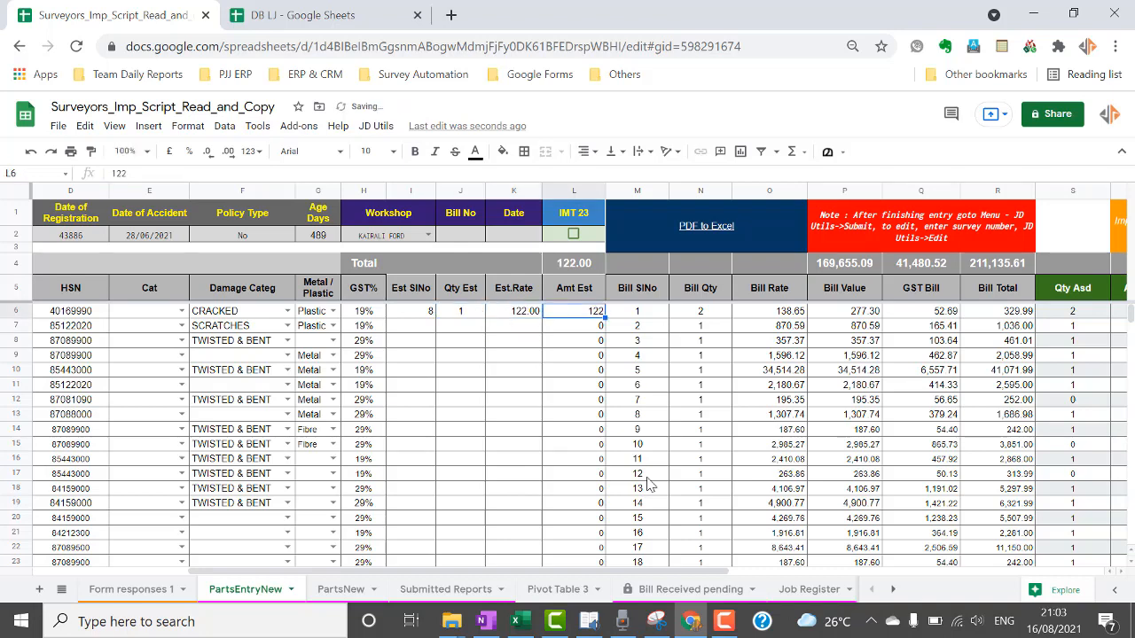
key("Right")
key("Right")
key("Right")
key("Right")
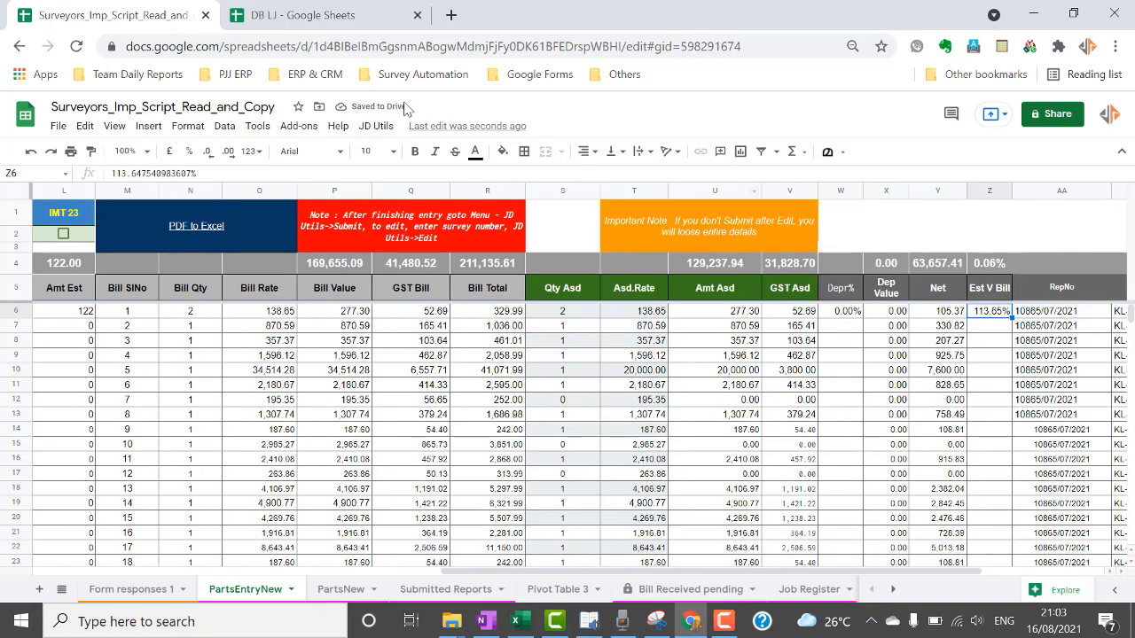
left_click(503, 152)
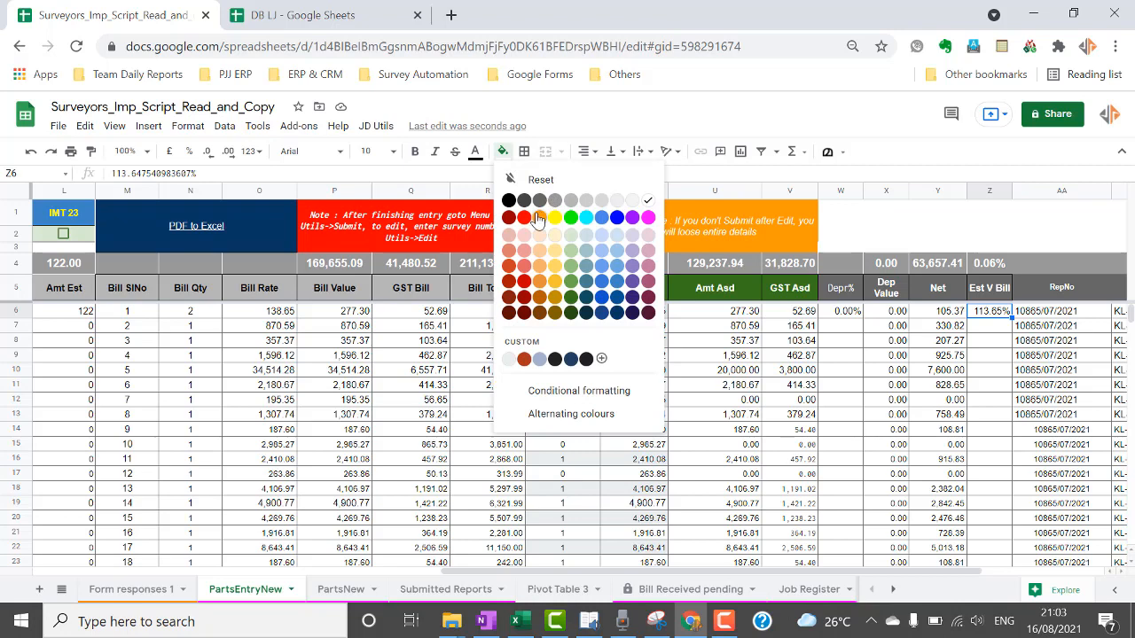
left_click(536, 219)
left_click(503, 152)
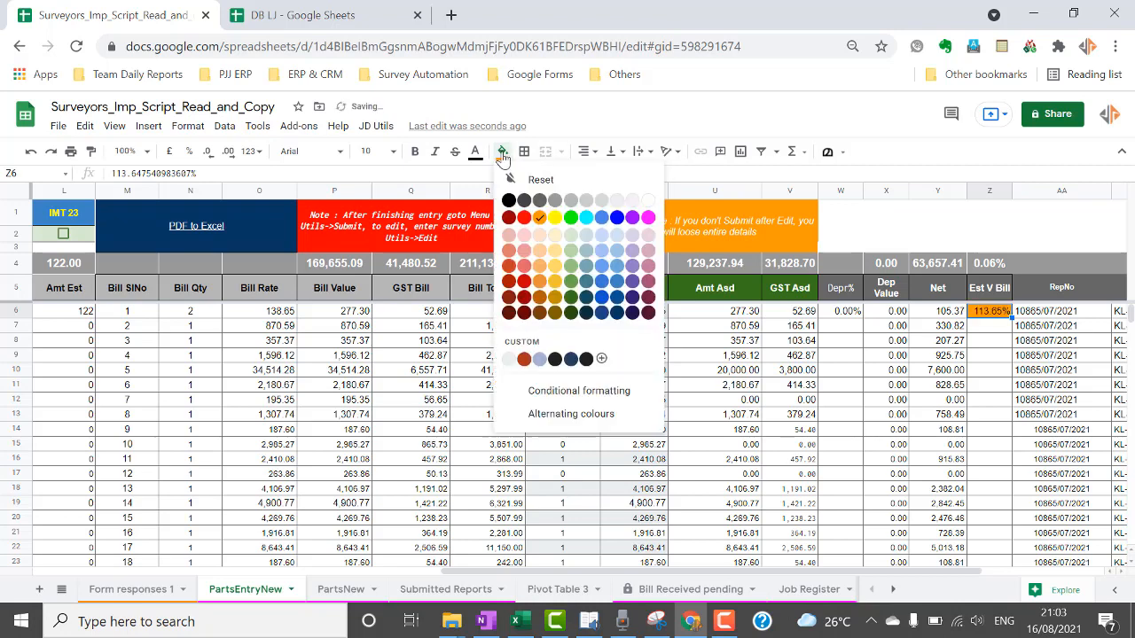
left_click(648, 201)
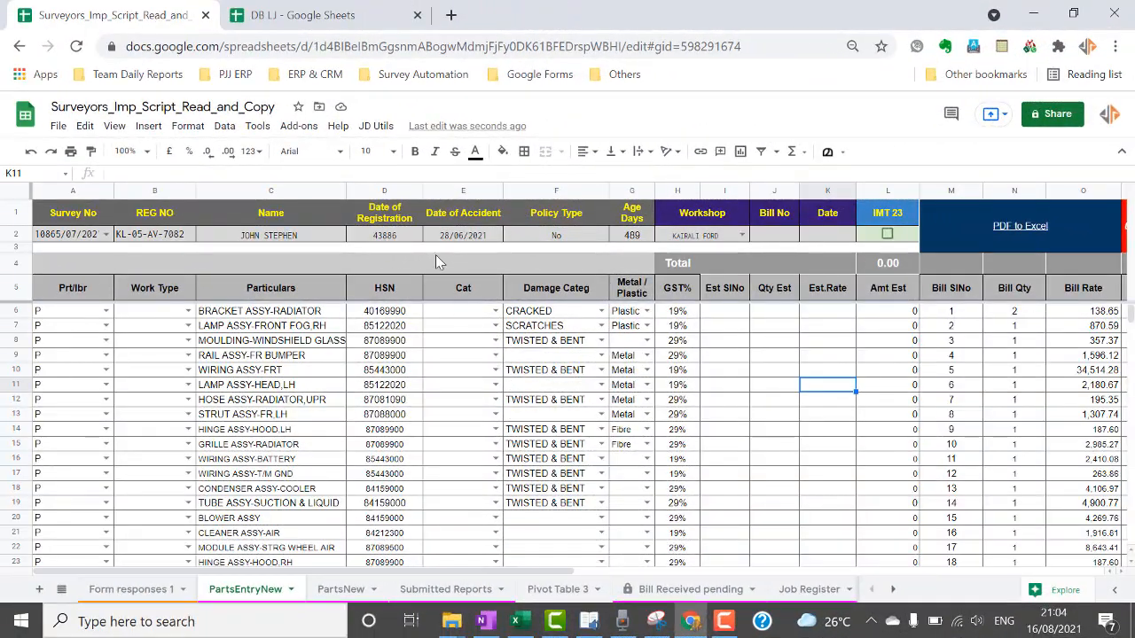
Run JD Utils > Submit Parts to send the entered part rows to PartsNew.
left_click(376, 126)
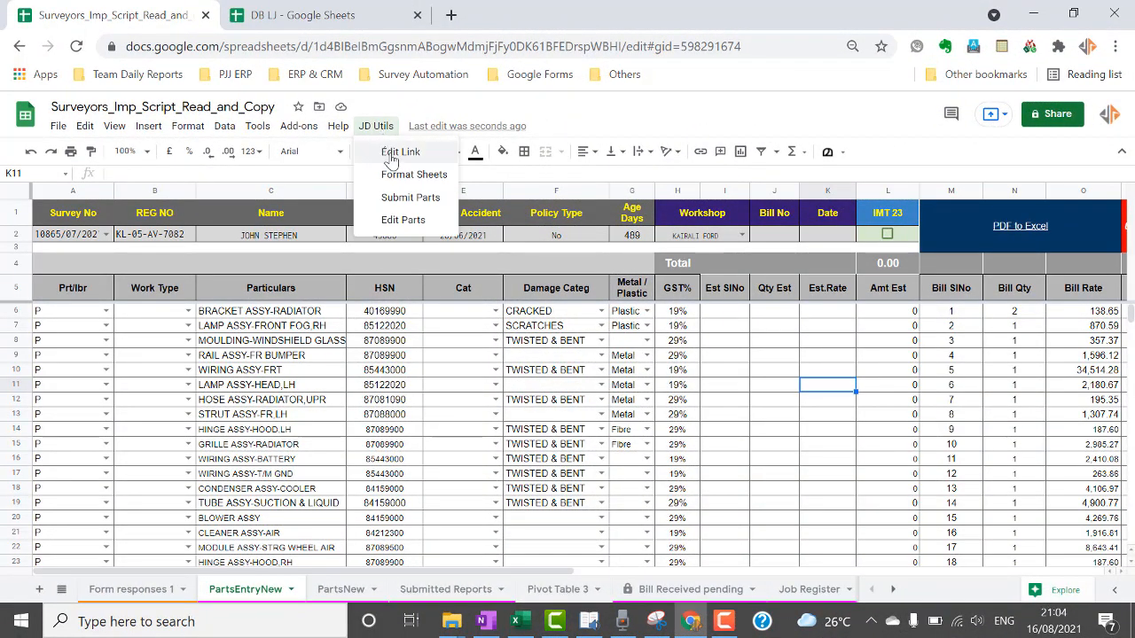
left_click(407, 198)
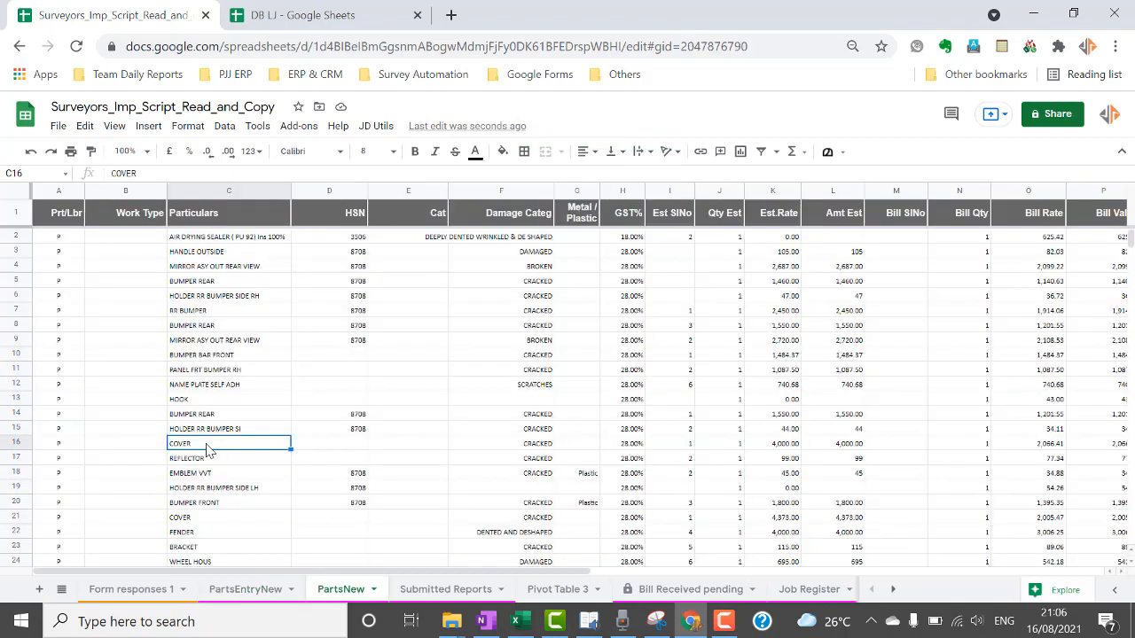
Review the newly appended parts at the bottom of PartsNew (through row 9153), then return to PartsEntryNew.
key("ctrl+Up")
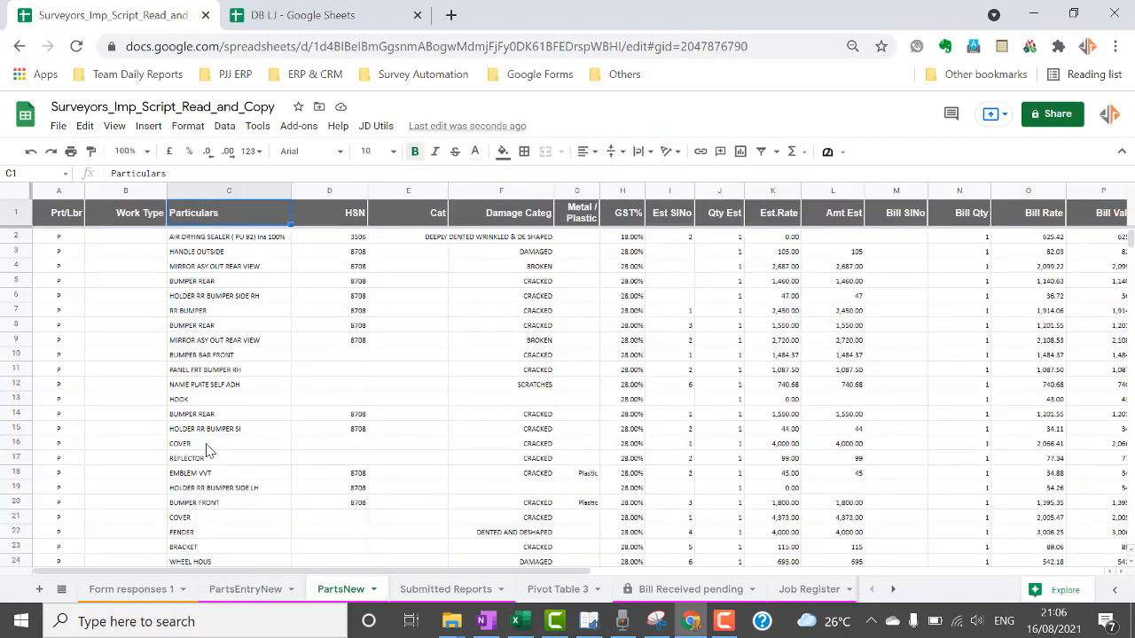
key("Down")
key("ctrl+Down")
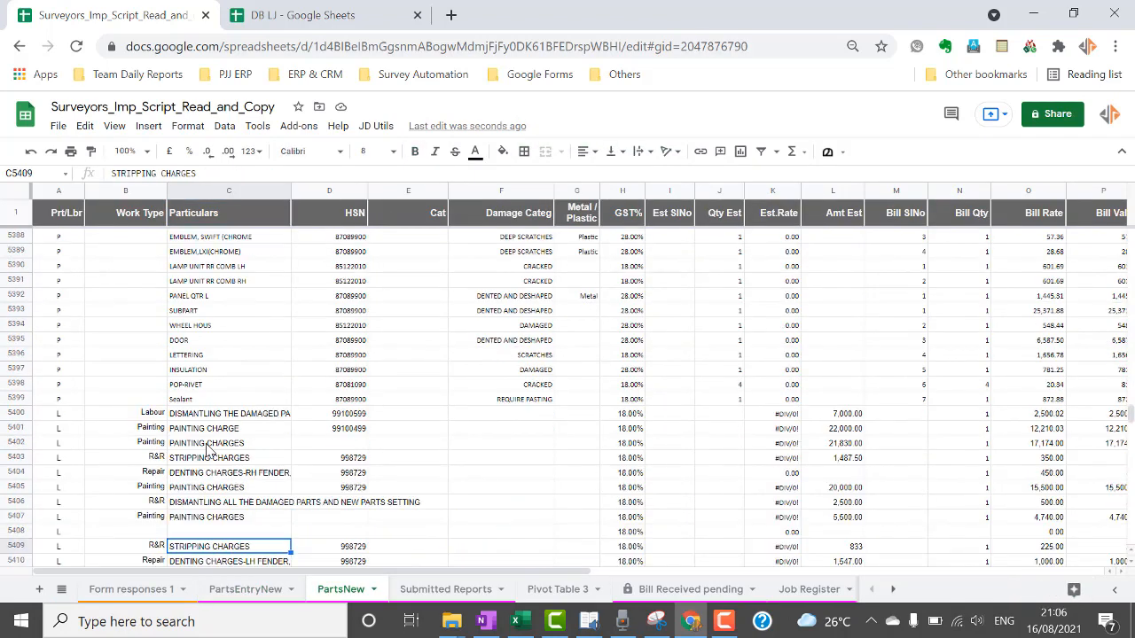
key("Up")
key("Up")
key("Up")
key("Right")
key("Right")
key("Right")
key("Right")
key("Right")
key("Right")
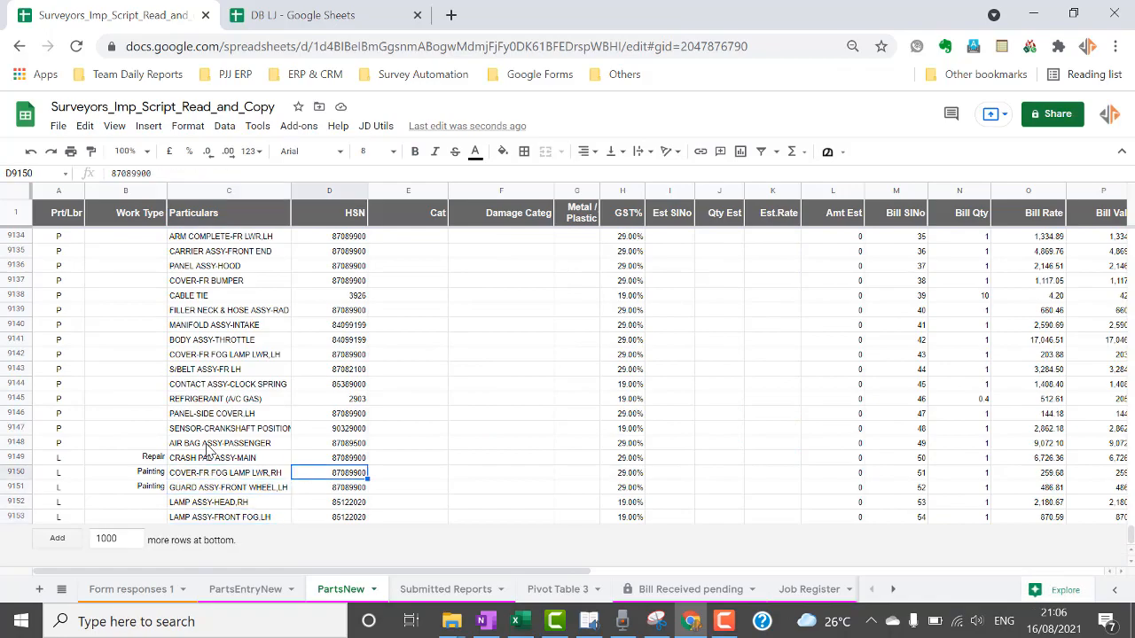
key("Right")
key("Right")
key("Right")
key("Right")
key("Right")
key("Right")
key("Right")
key("Right")
key("Right")
key("Right")
key("Right")
key("Right")
key("Right")
key("Right")
key("Right")
key("Right")
key("Right")
key("Right")
key("Right")
key("Right")
key("Left")
key("Left")
key("Left")
key("Left")
key("Left")
key("Left")
key("Left")
key("Left")
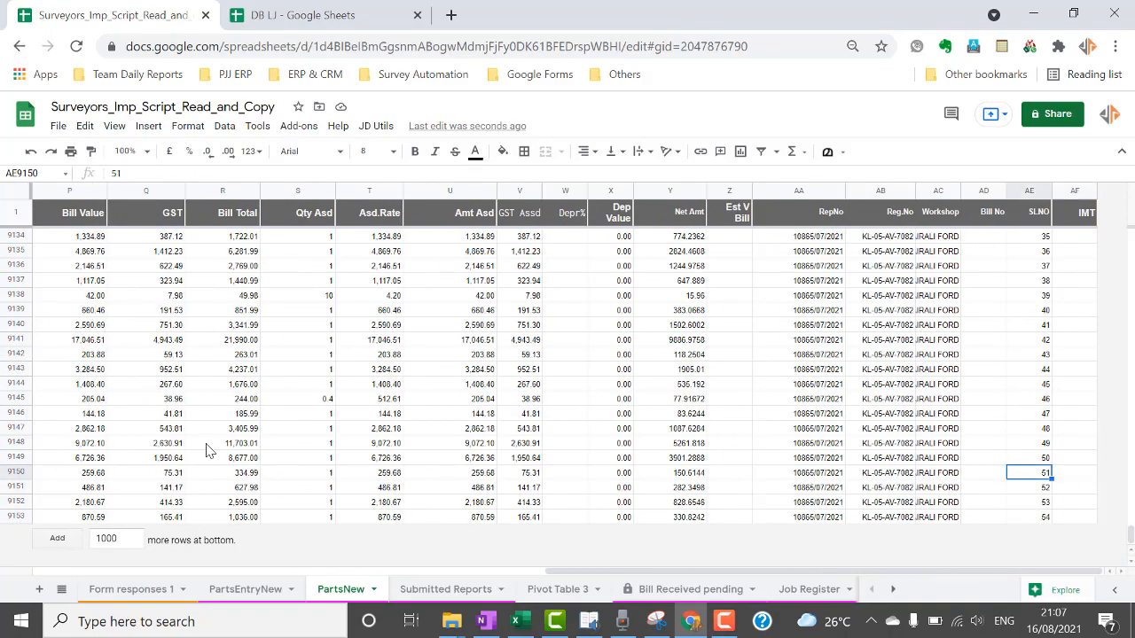
key("Left")
key("Left")
key("Left")
key("Left")
key("Left")
key("Left")
key("Left")
key("Left")
key("Left")
key("Left")
key("Left")
key("Left")
key("Left")
key("Left")
key("Left")
key("Left")
key("Left")
key("Left")
key("Left")
key("Left")
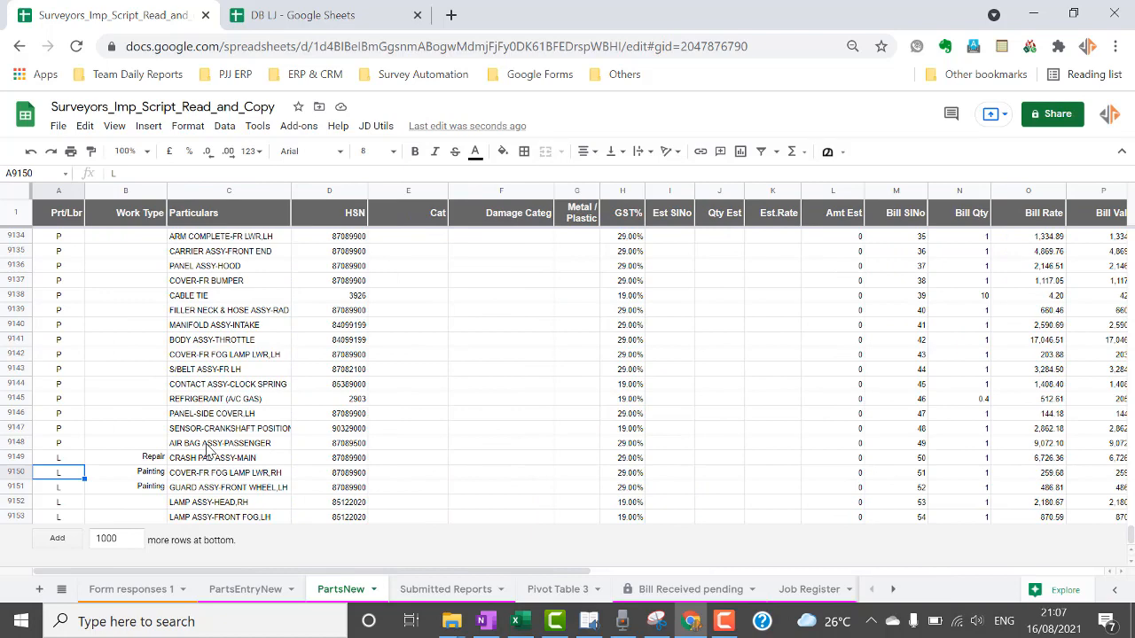
scroll(208, 450, "right", 1)
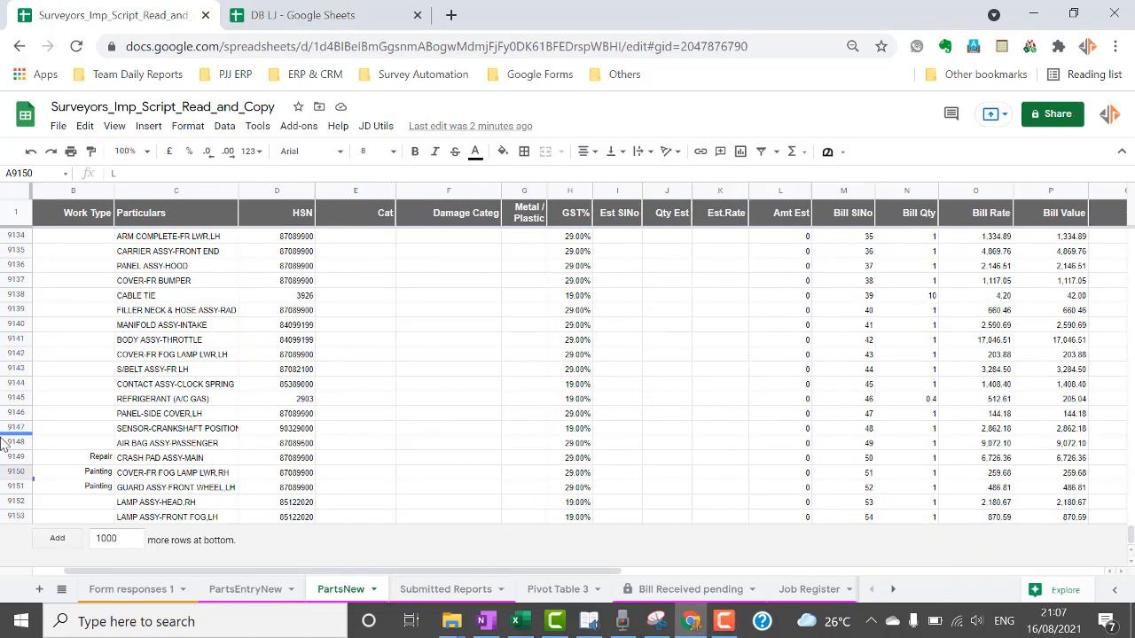
left_click(237, 591)
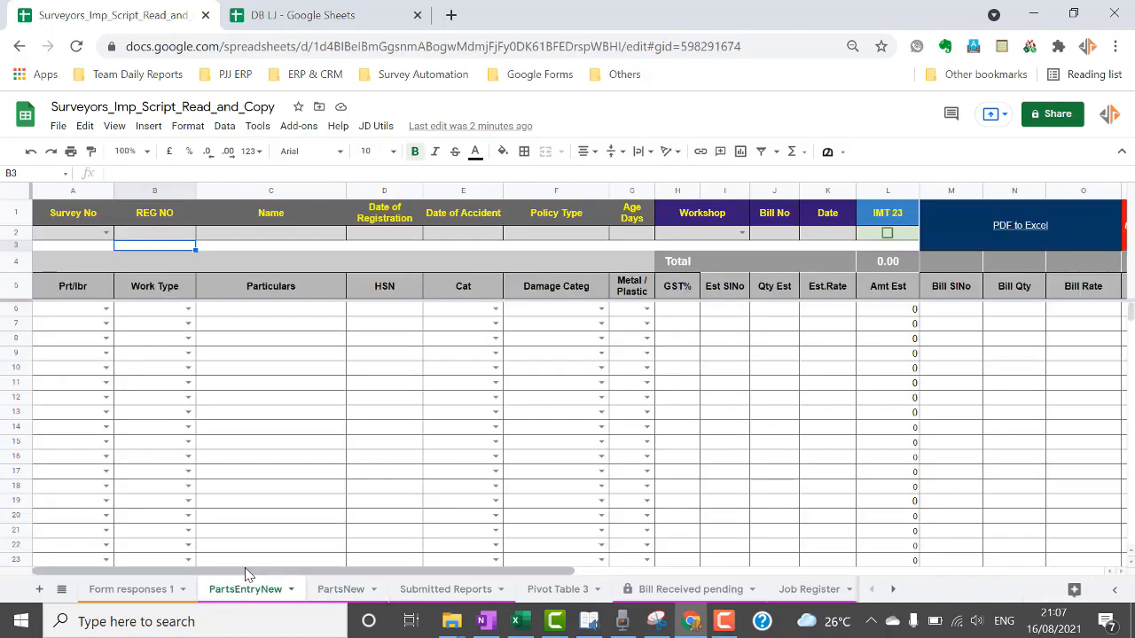
Enter the just-submitted survey number in A2 and pick its suggestion so registration, policy and dates auto-fill.
left_click(253, 561)
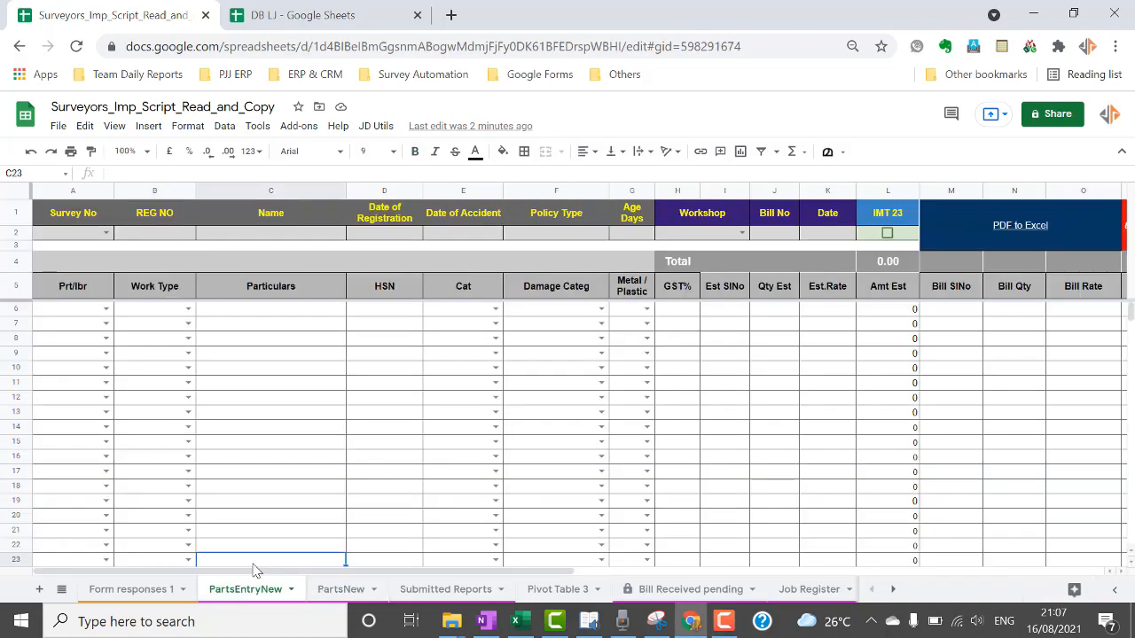
left_click(109, 233)
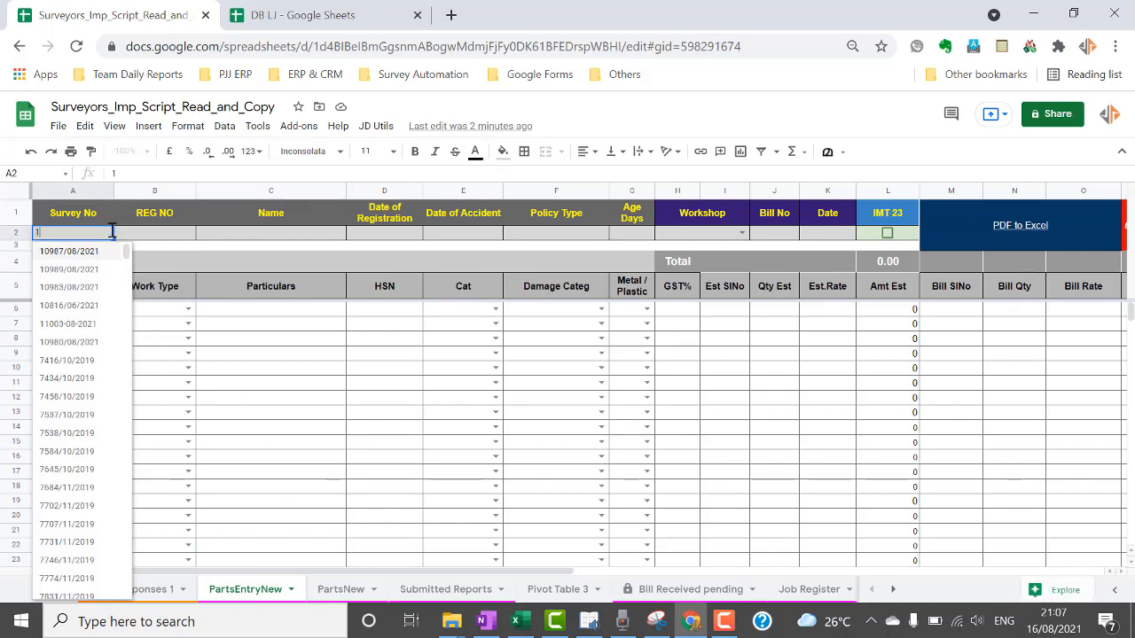
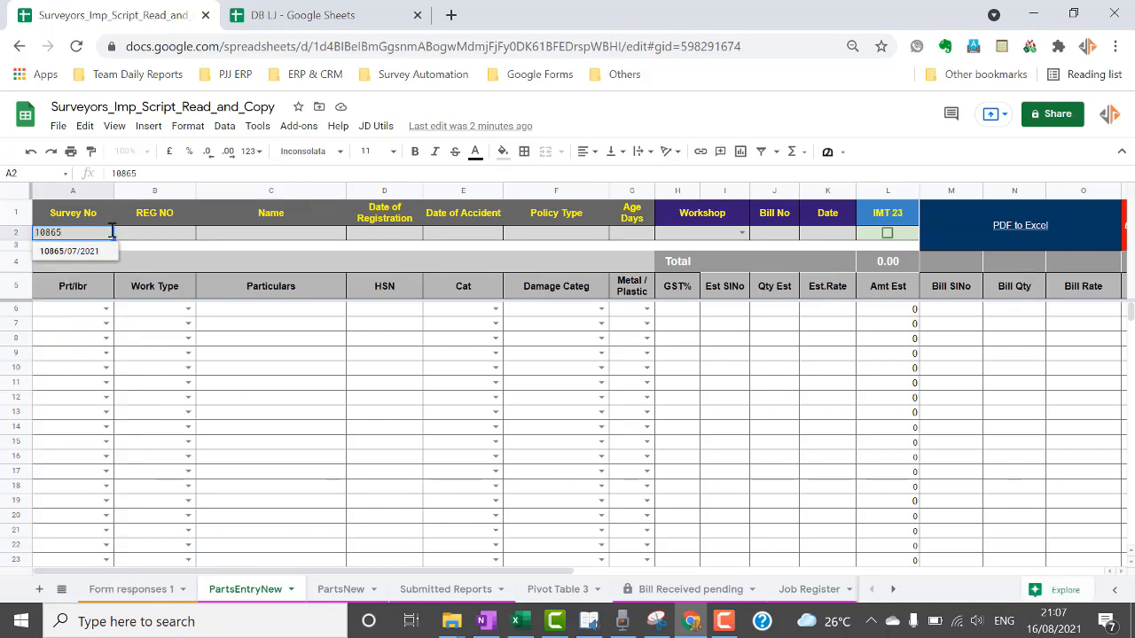
left_click(68, 251)
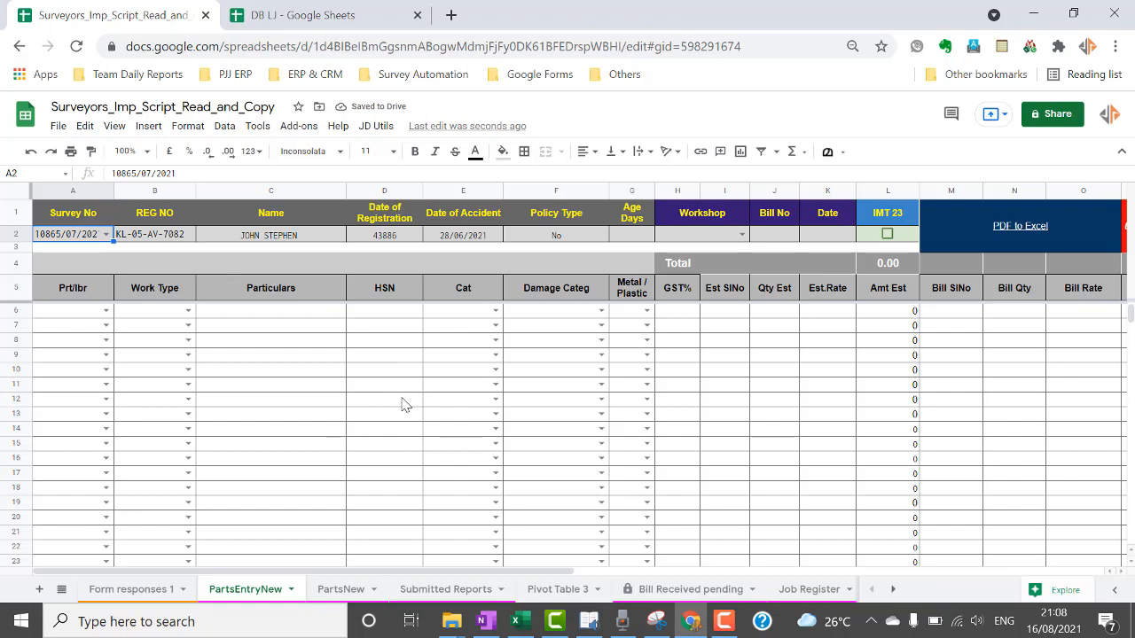
Run JD Utils > Edit Parts to restore the survey's parts, including HSN, GST% and bill rates.
left_click(381, 128)
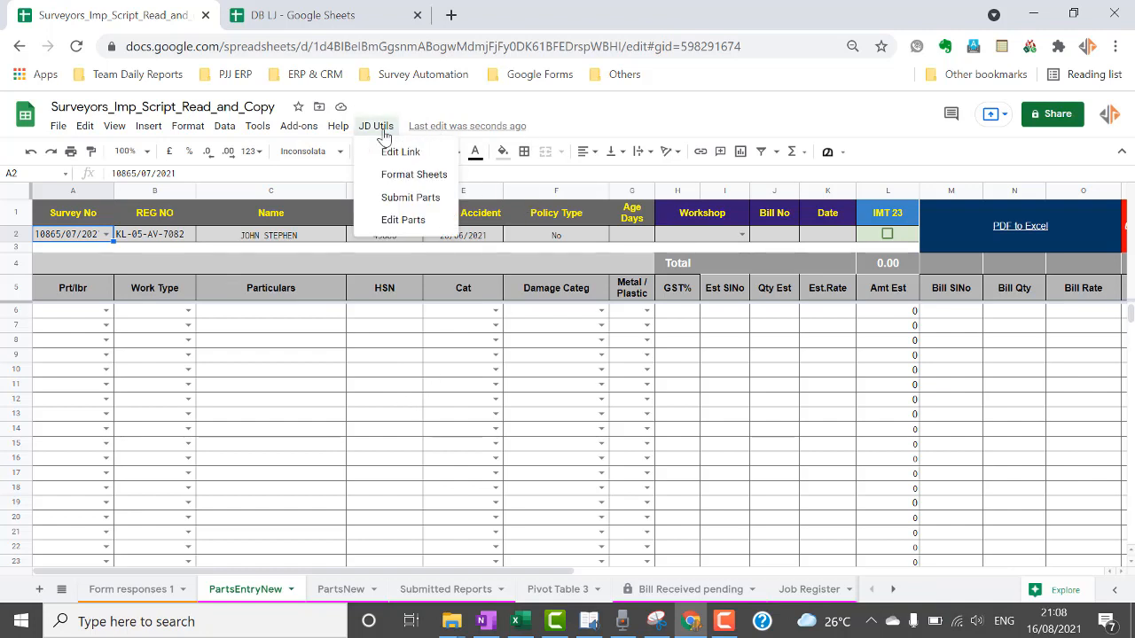
left_click(400, 220)
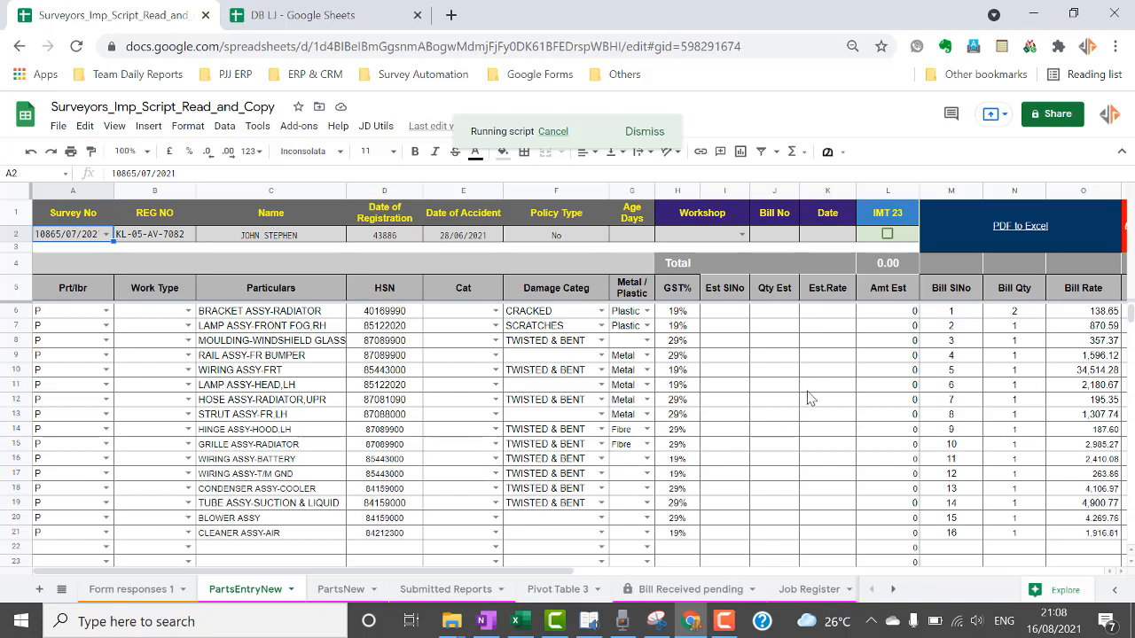
scroll(805, 400, "down", 3)
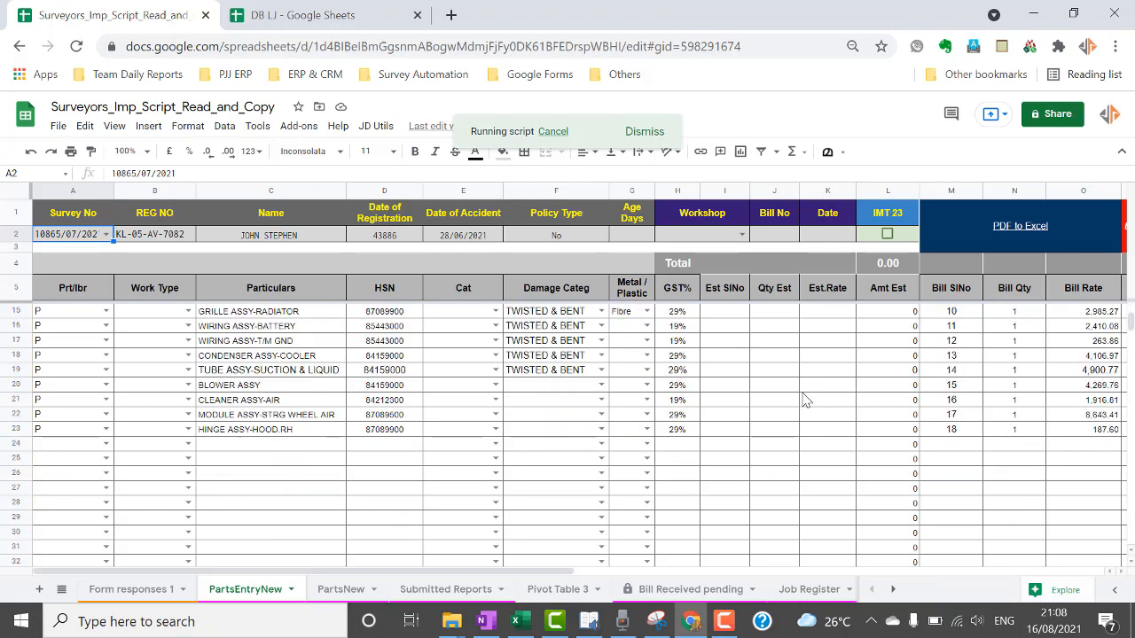